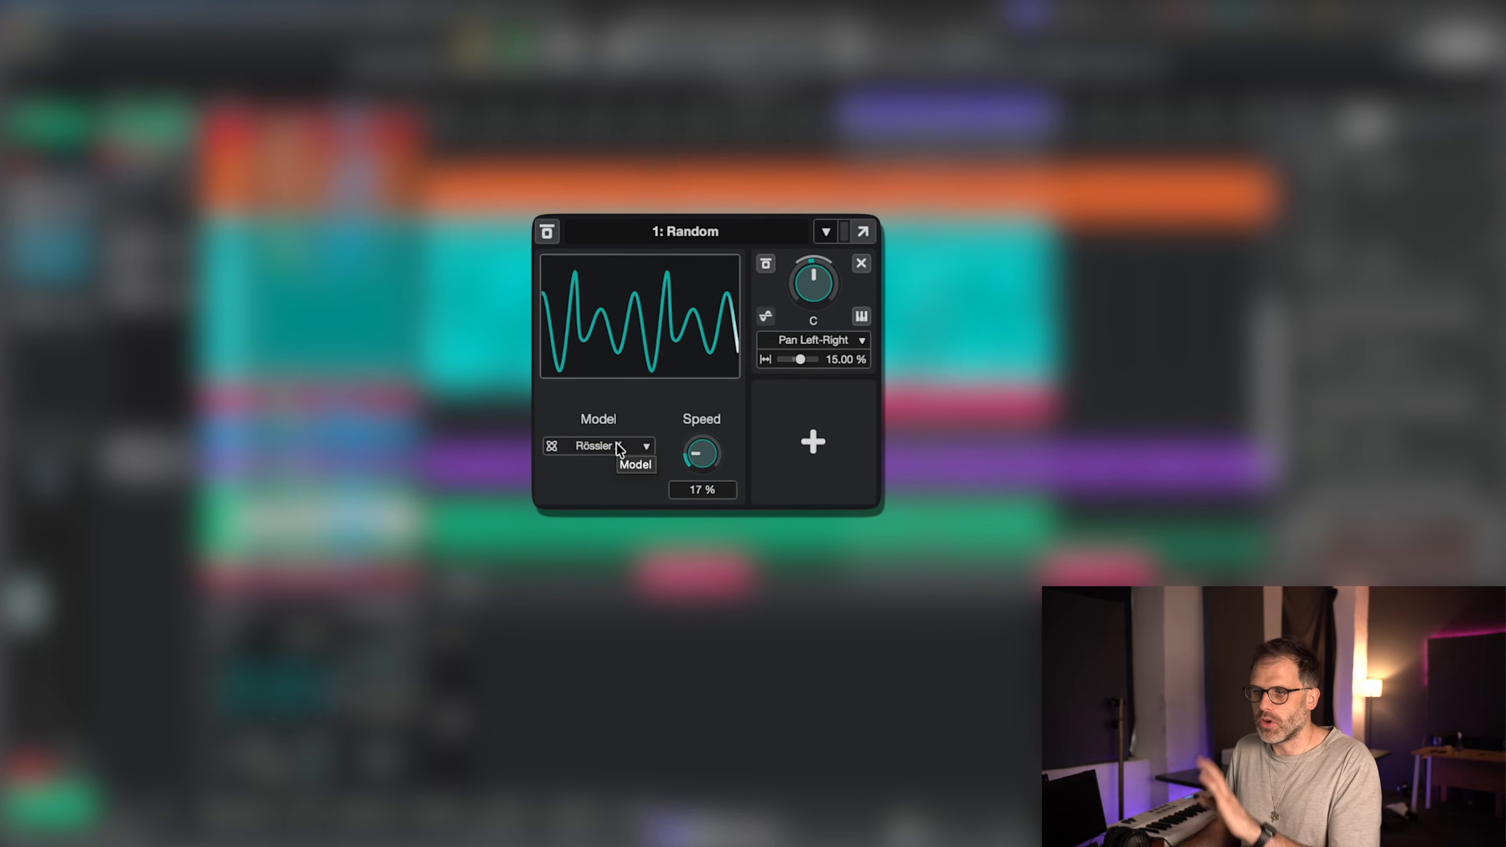
Try the Perlin, Random Bezier and Random Lines models in the Random modulator, and finish back on Rössler X.
left_click(619, 448)
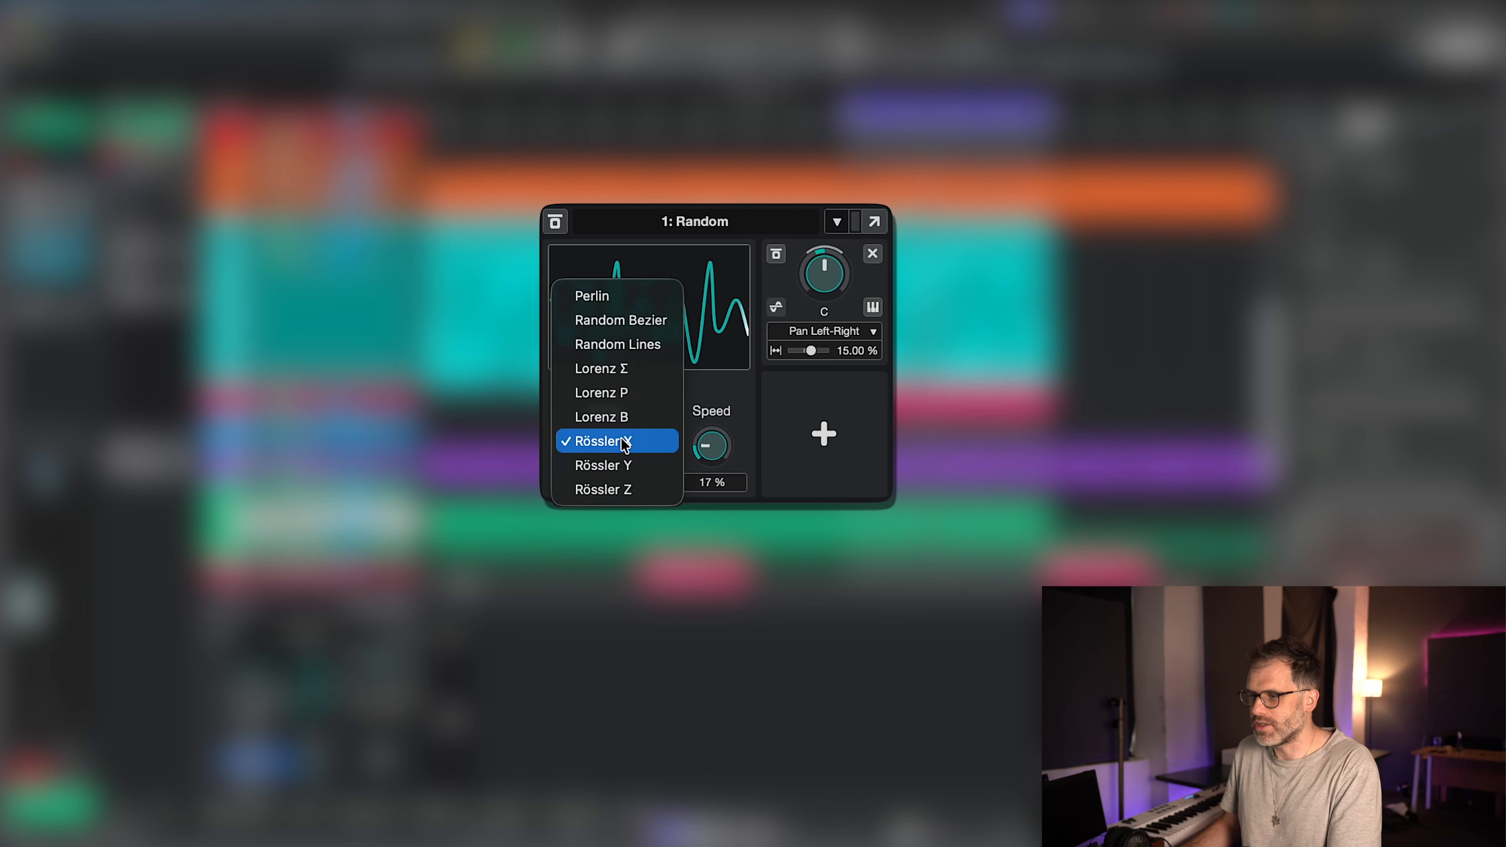
left_click(625, 297)
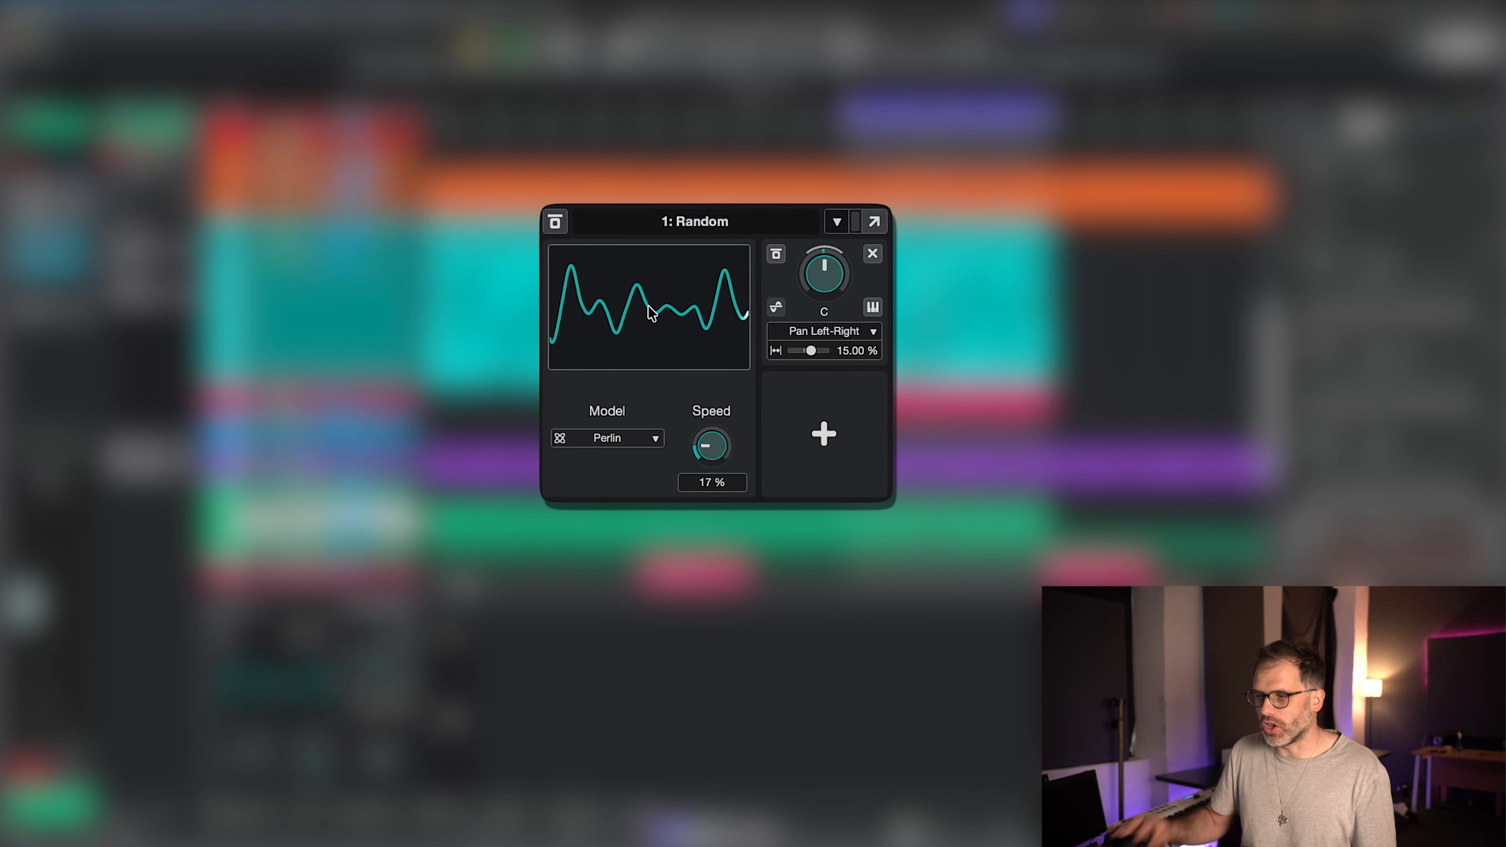
left_click(625, 439)
left_click(635, 467)
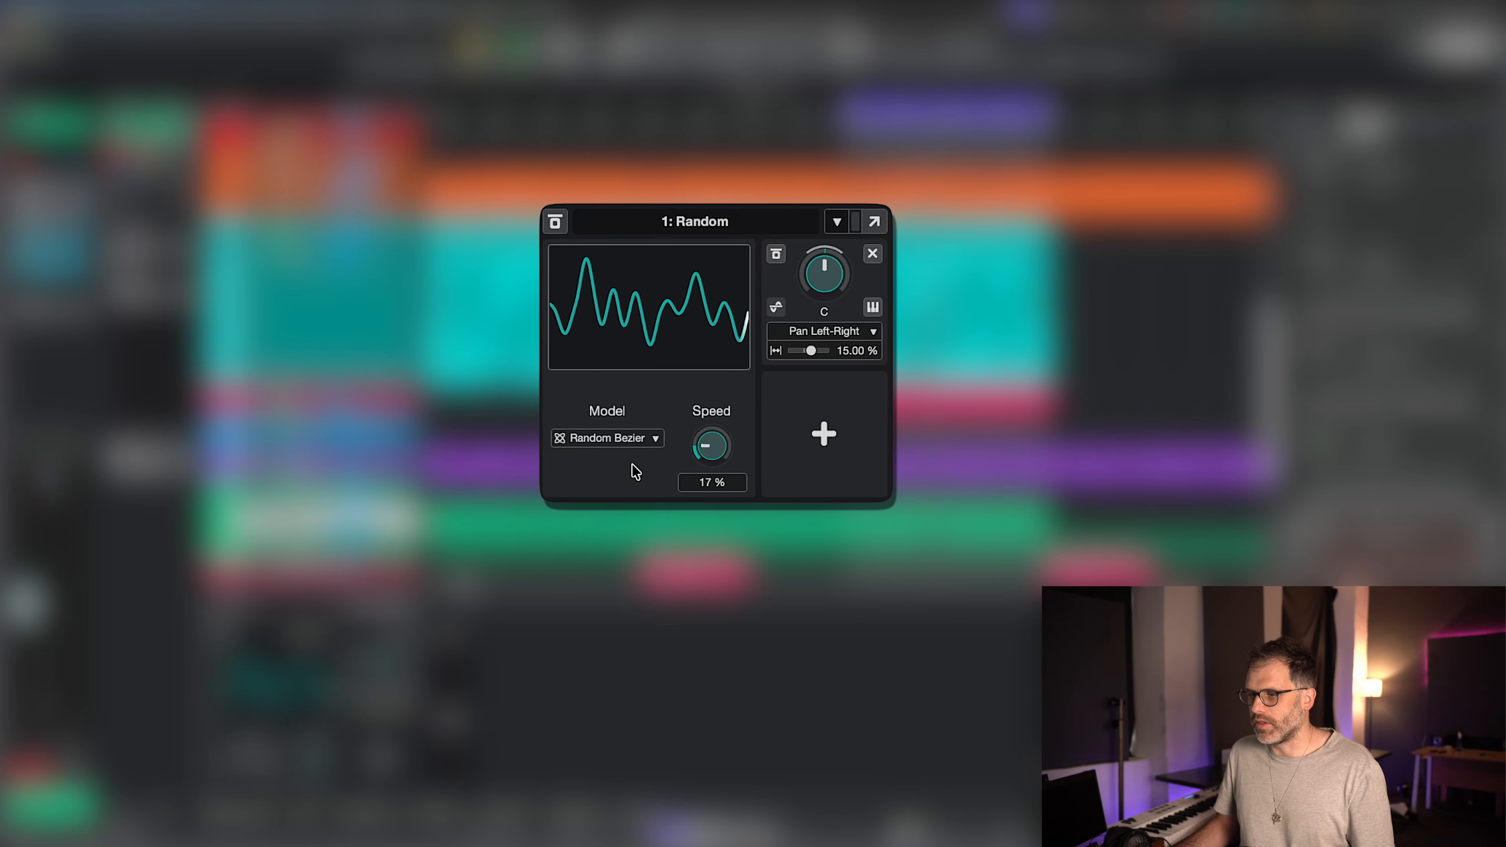
left_click(639, 440)
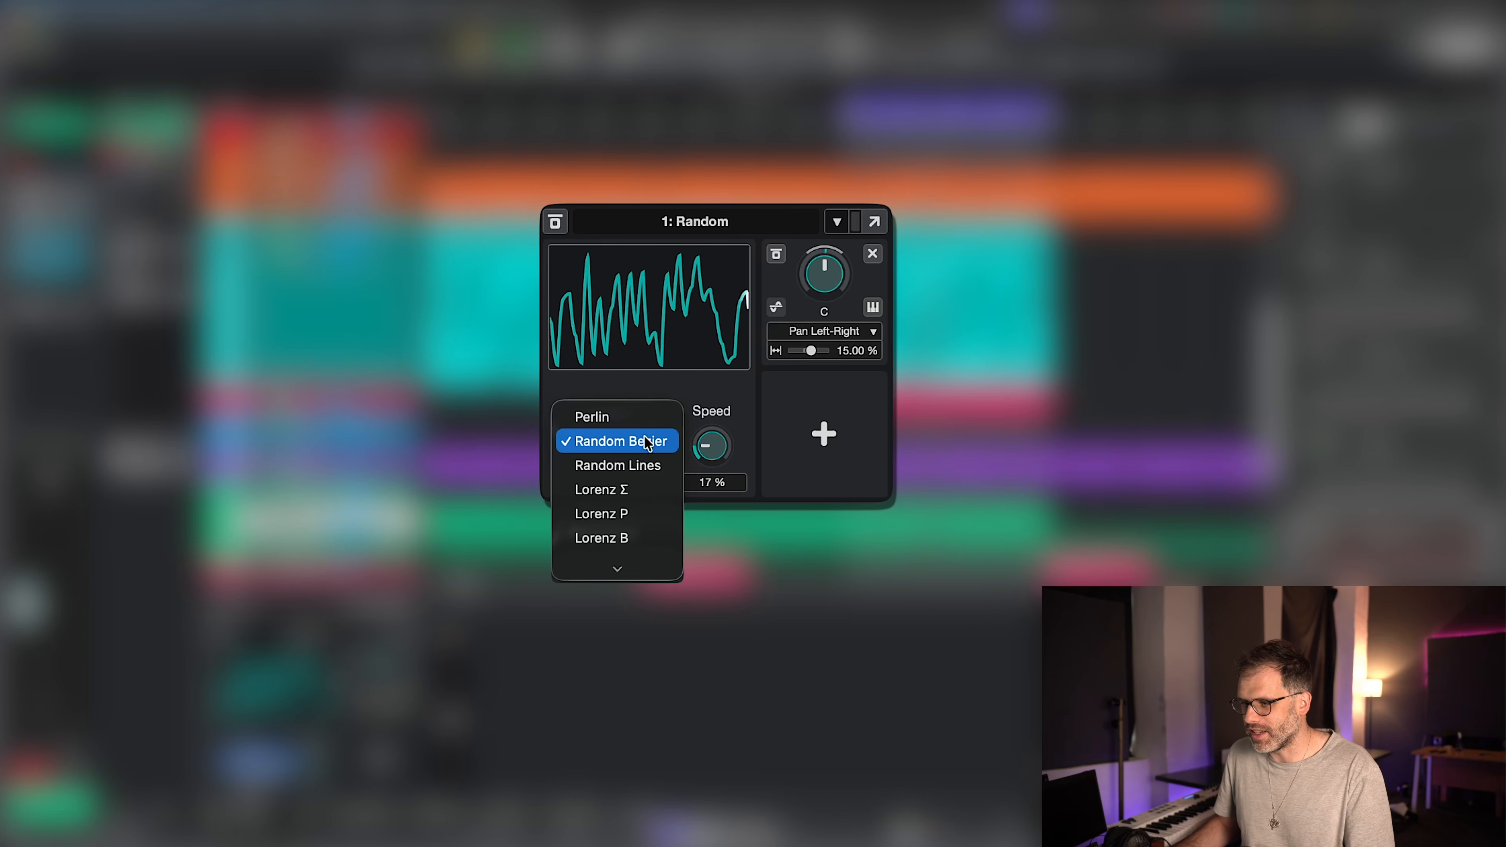
left_click(632, 465)
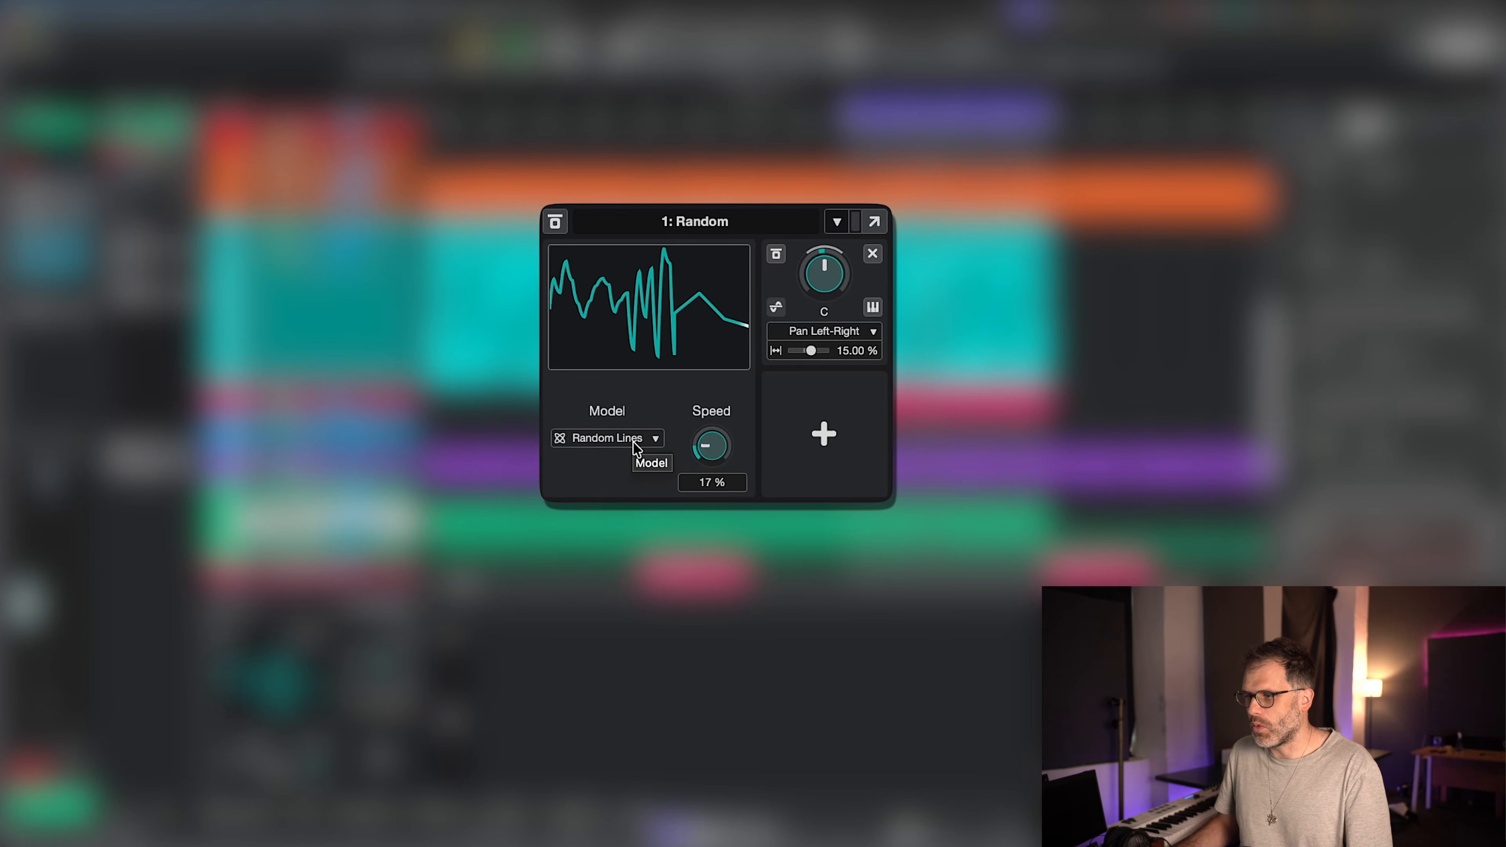
left_click(634, 440)
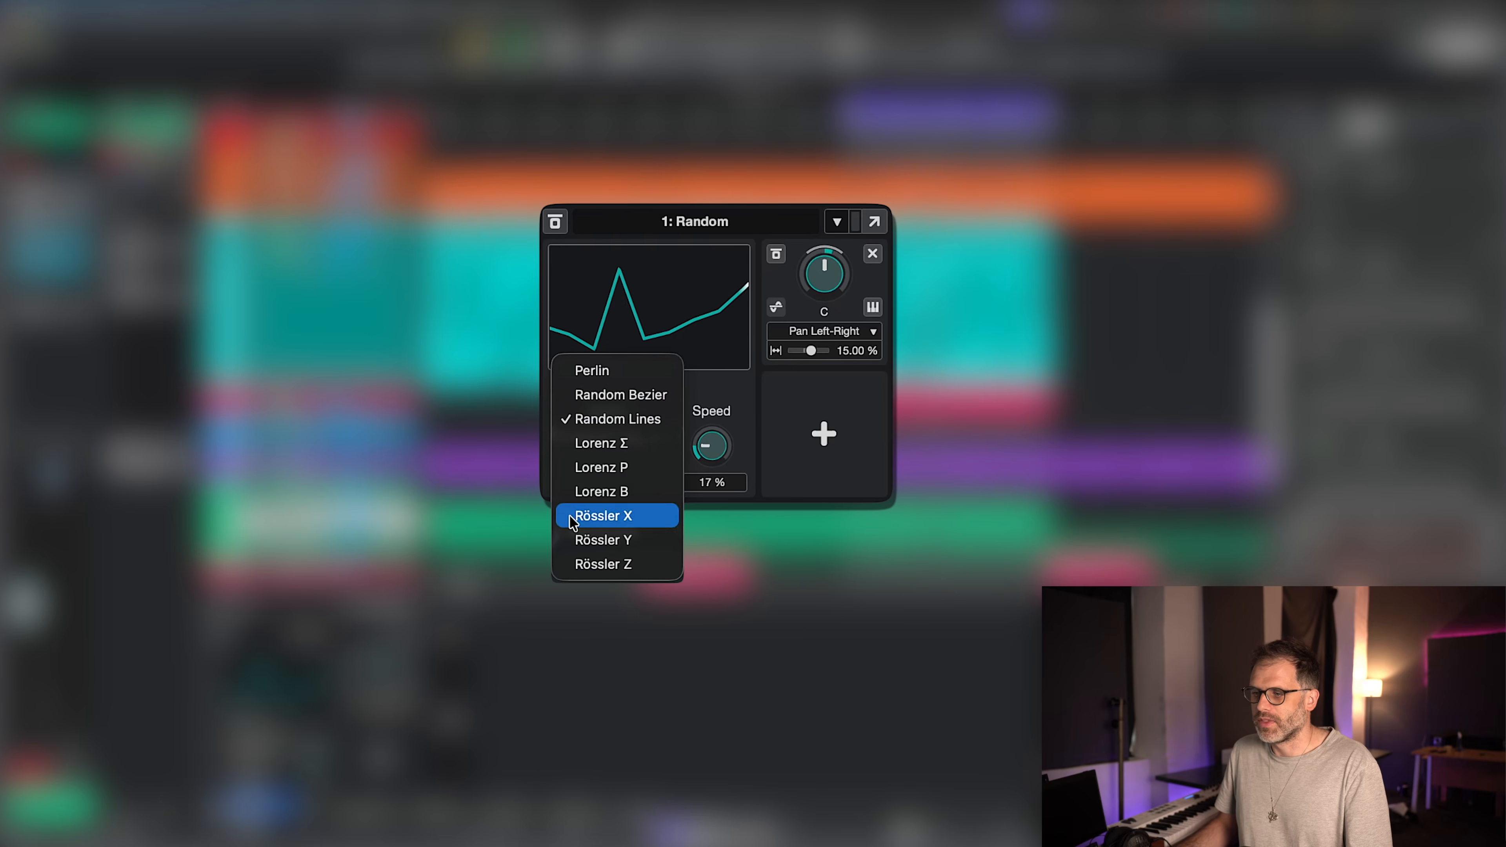
left_click(636, 515)
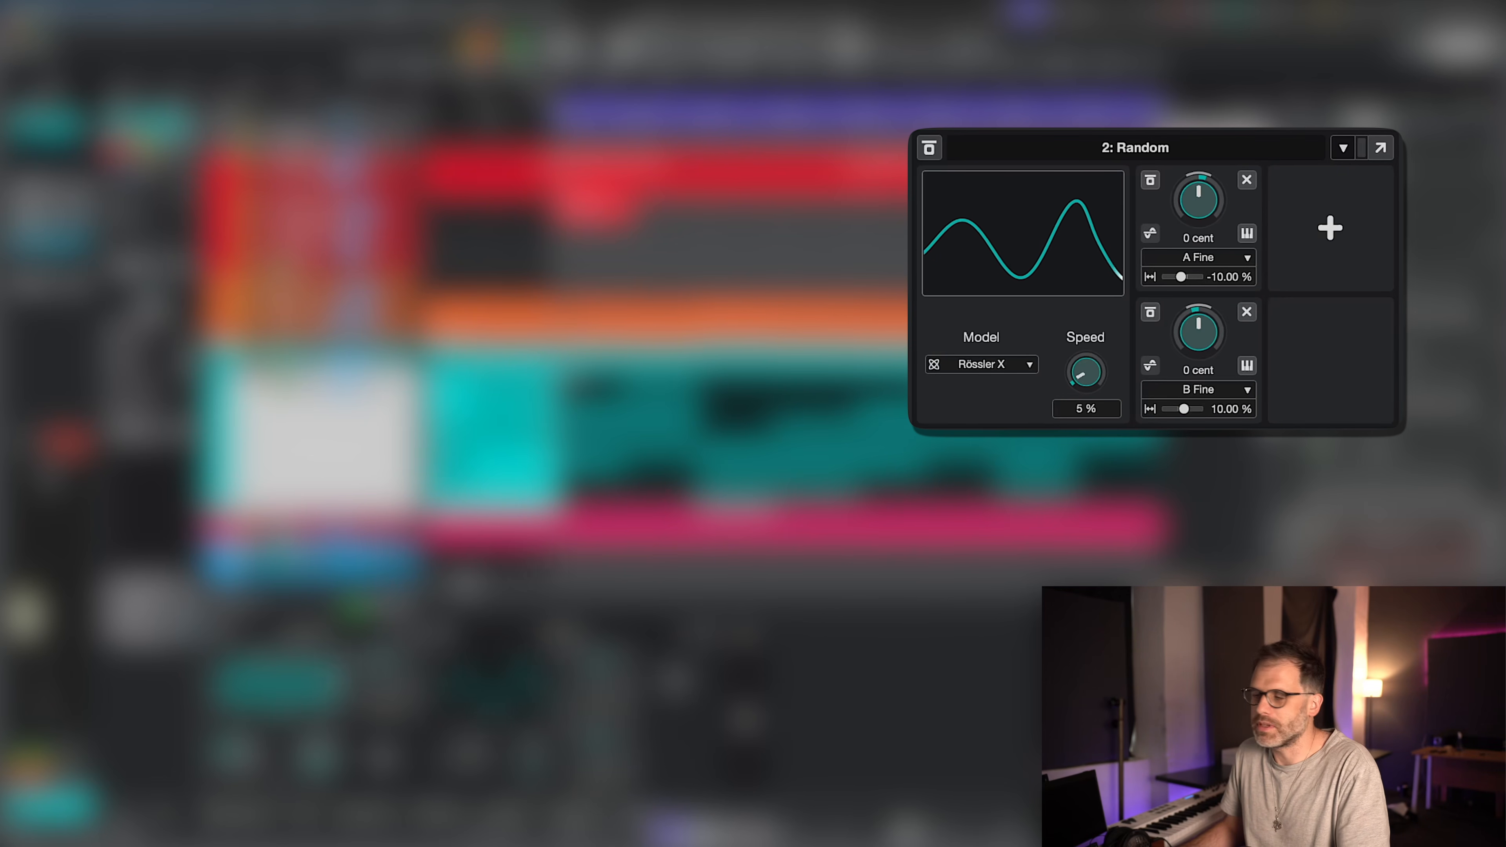
Open the Bell Pad track's Padshop instrument and examine layers A and B.
left_click(218, 528)
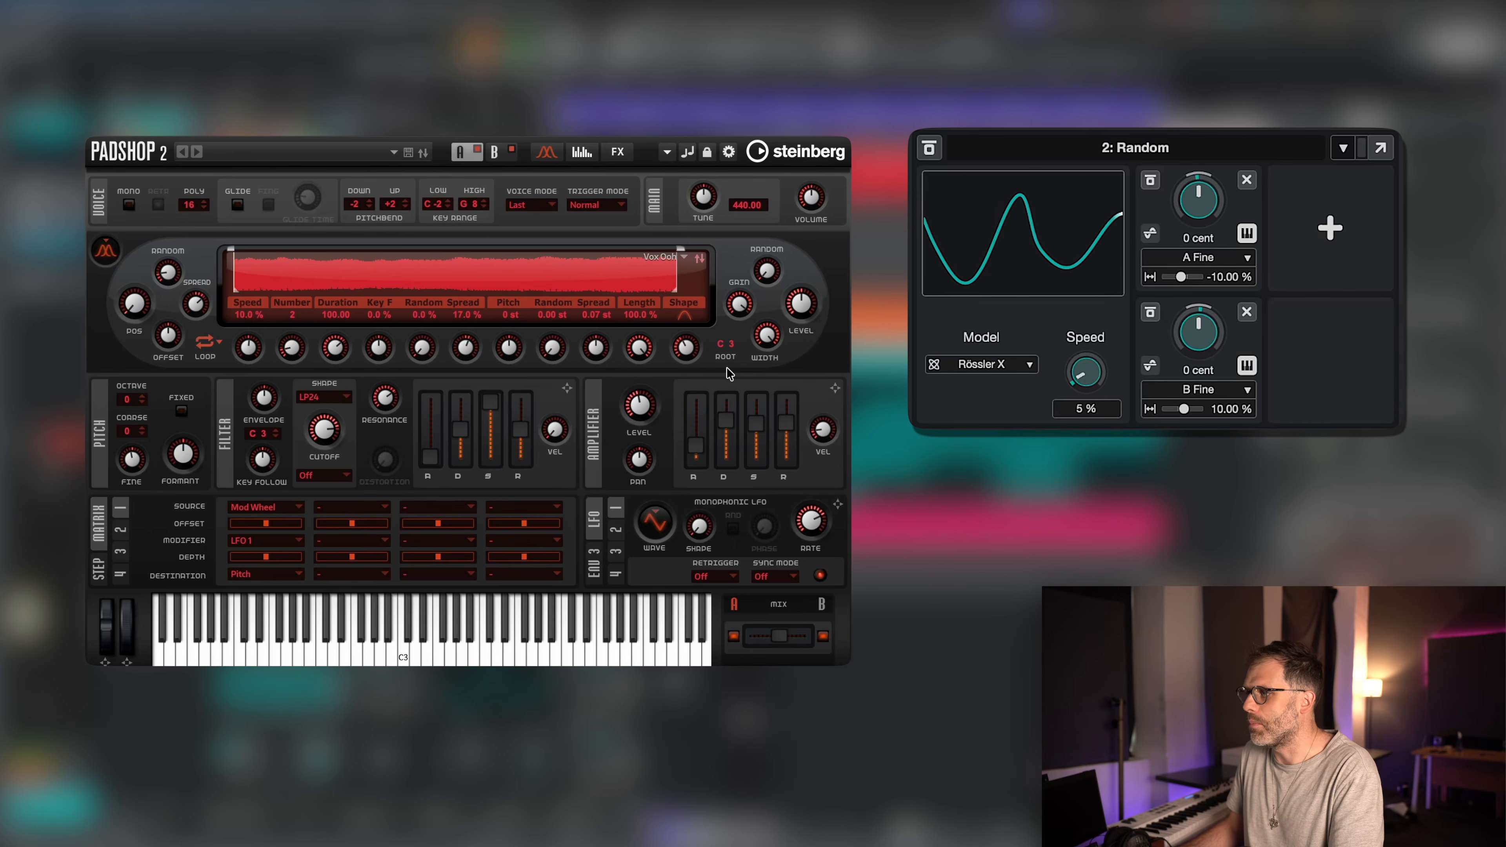
left_click(495, 151)
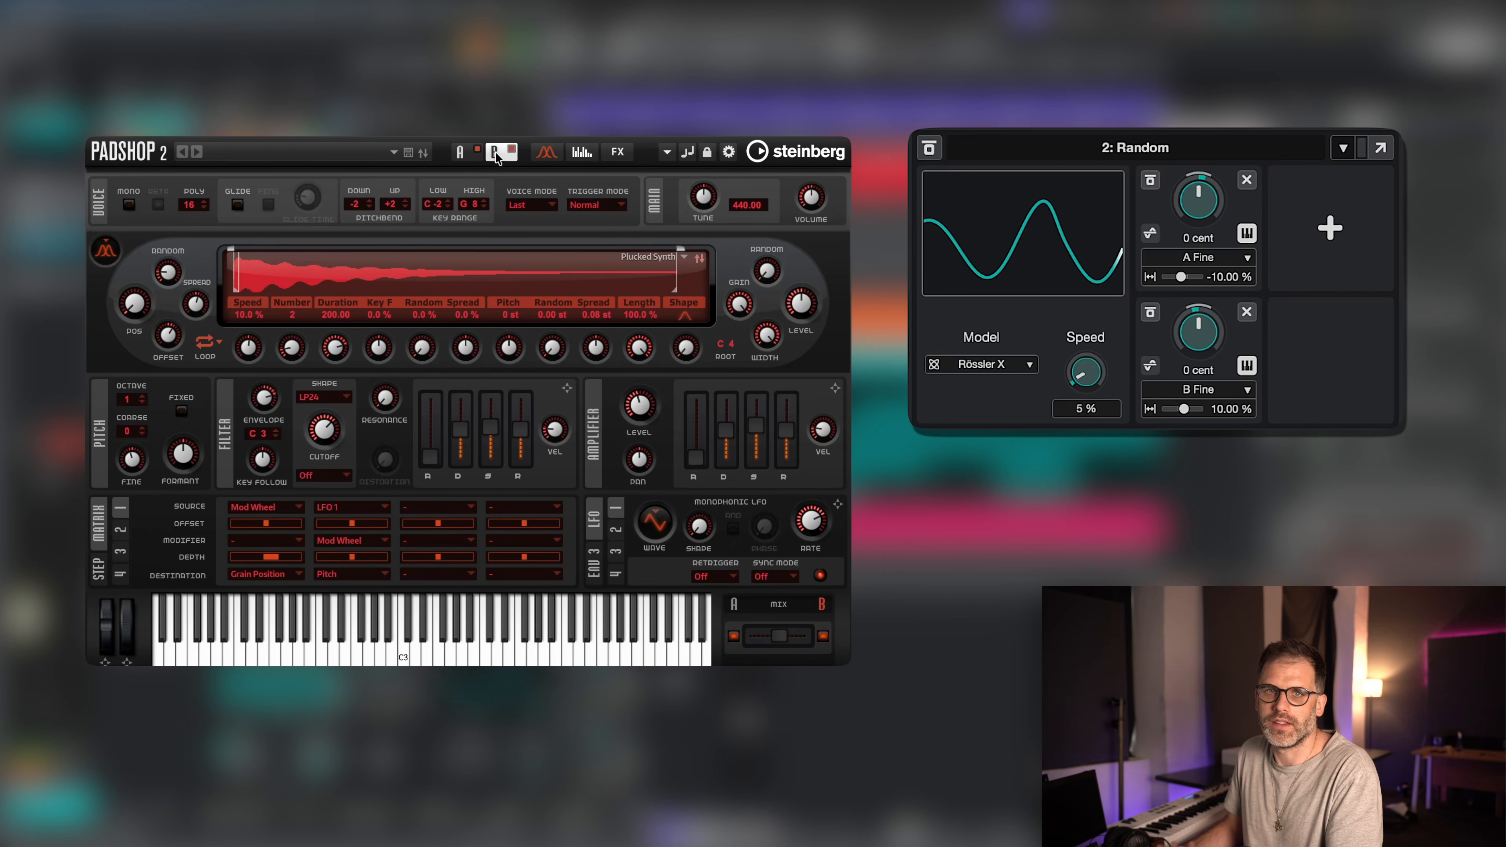
left_click(459, 154)
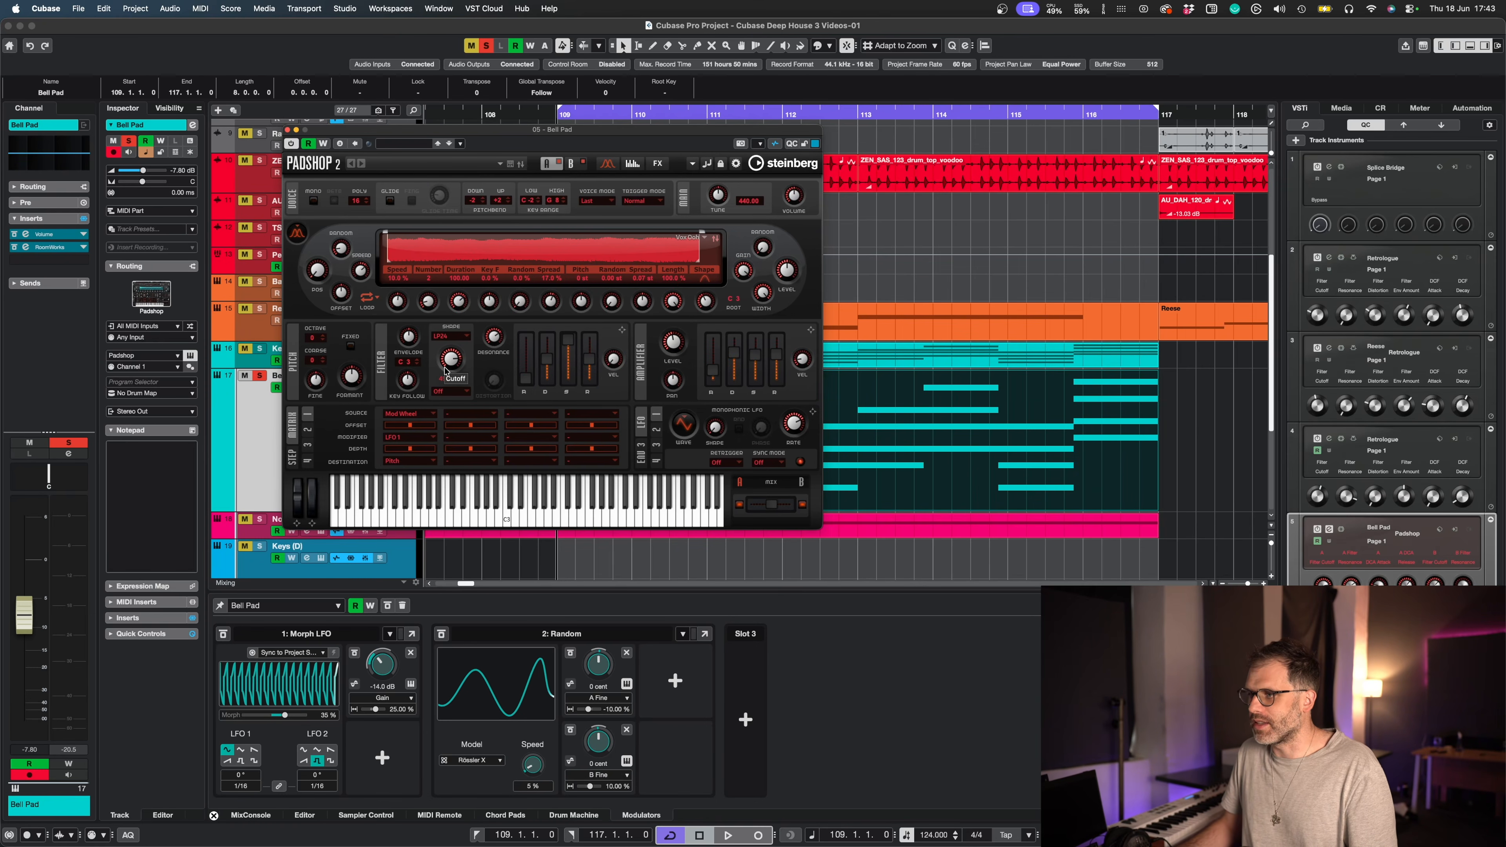
Audition the Bell Pad track briefly, bypass its Morph LFO modulator and raise the track volume to -2.43 dB.
key("space")
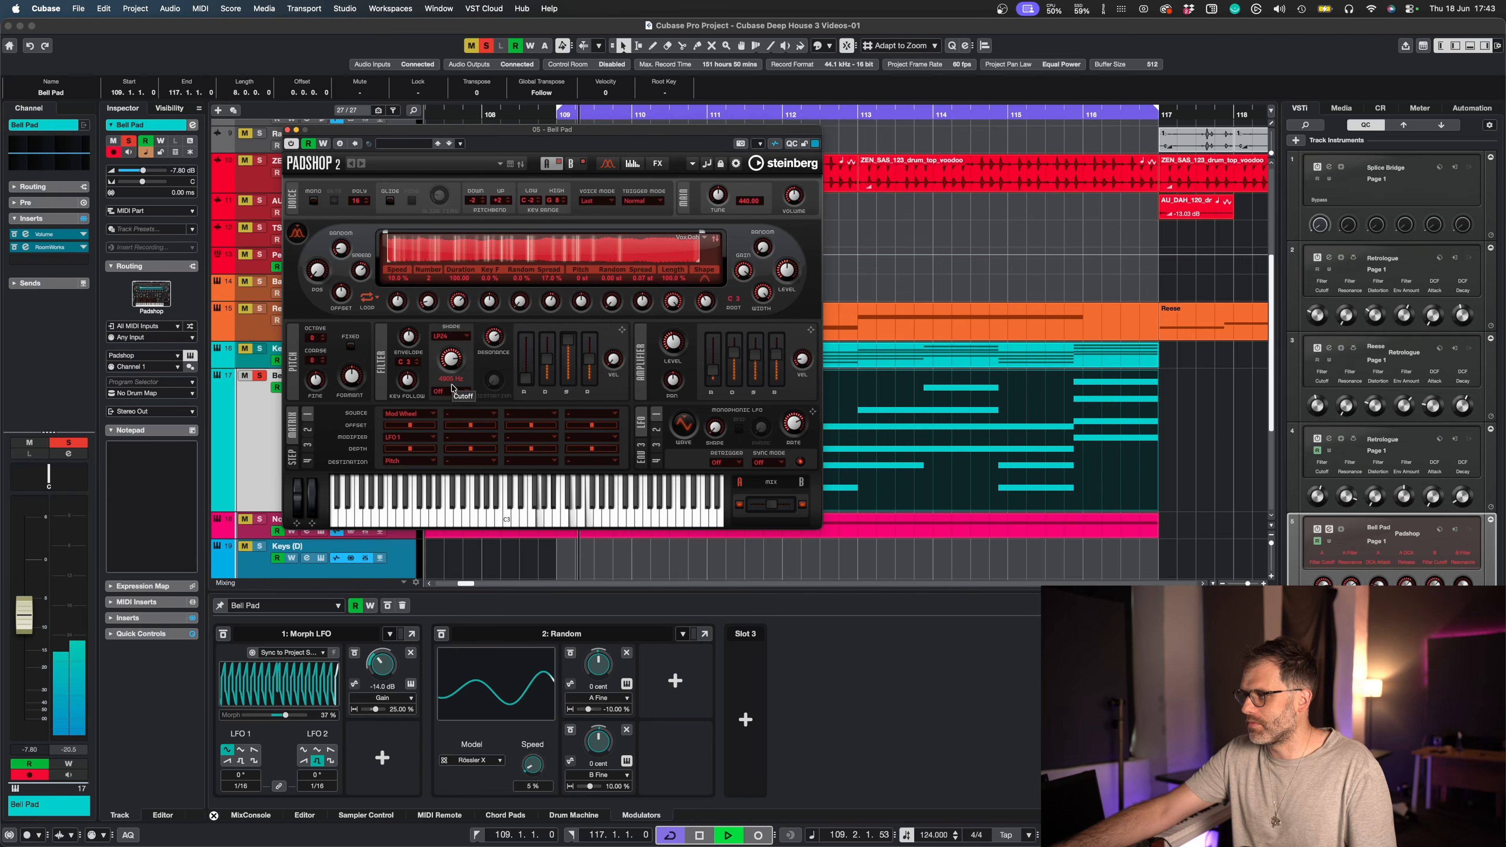
key("space")
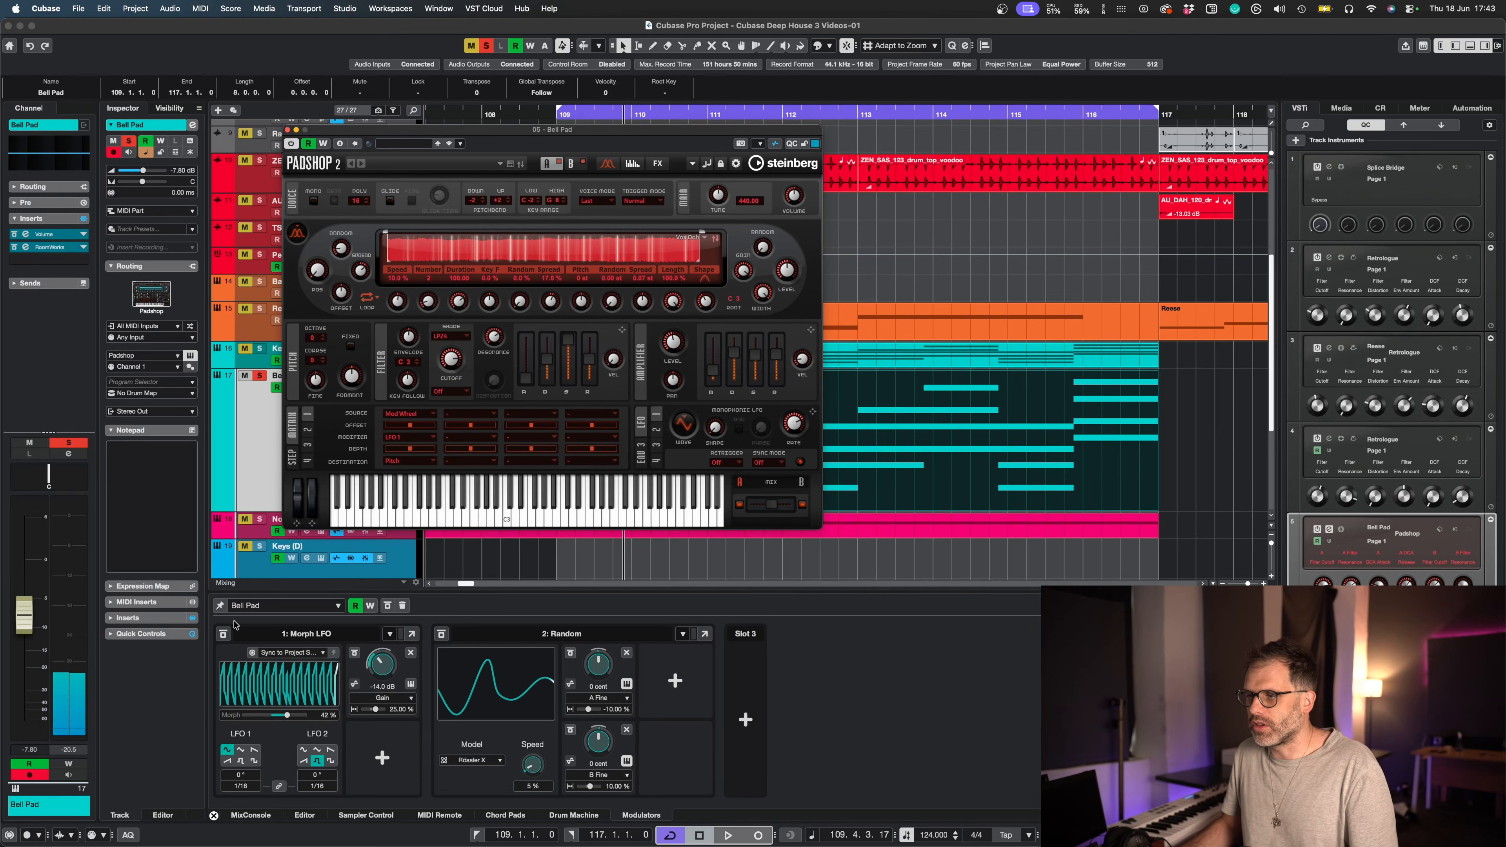
left_click(223, 633)
left_click_drag(26, 616, 27, 561)
Play the Bell Pad track and compare its sound with the Random modulator bypassed and active.
key("space")
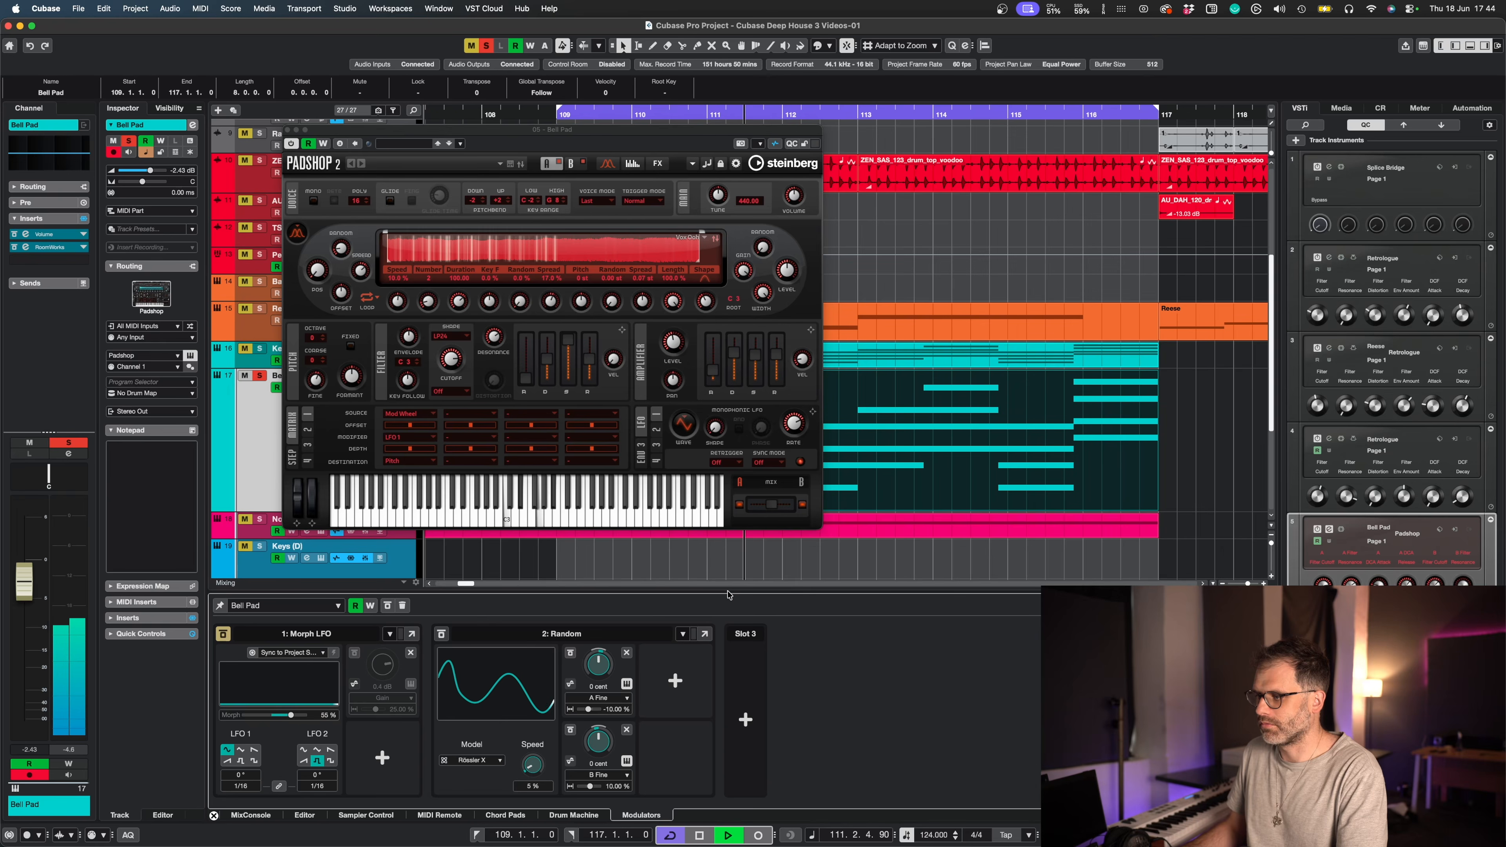
left_click(442, 635)
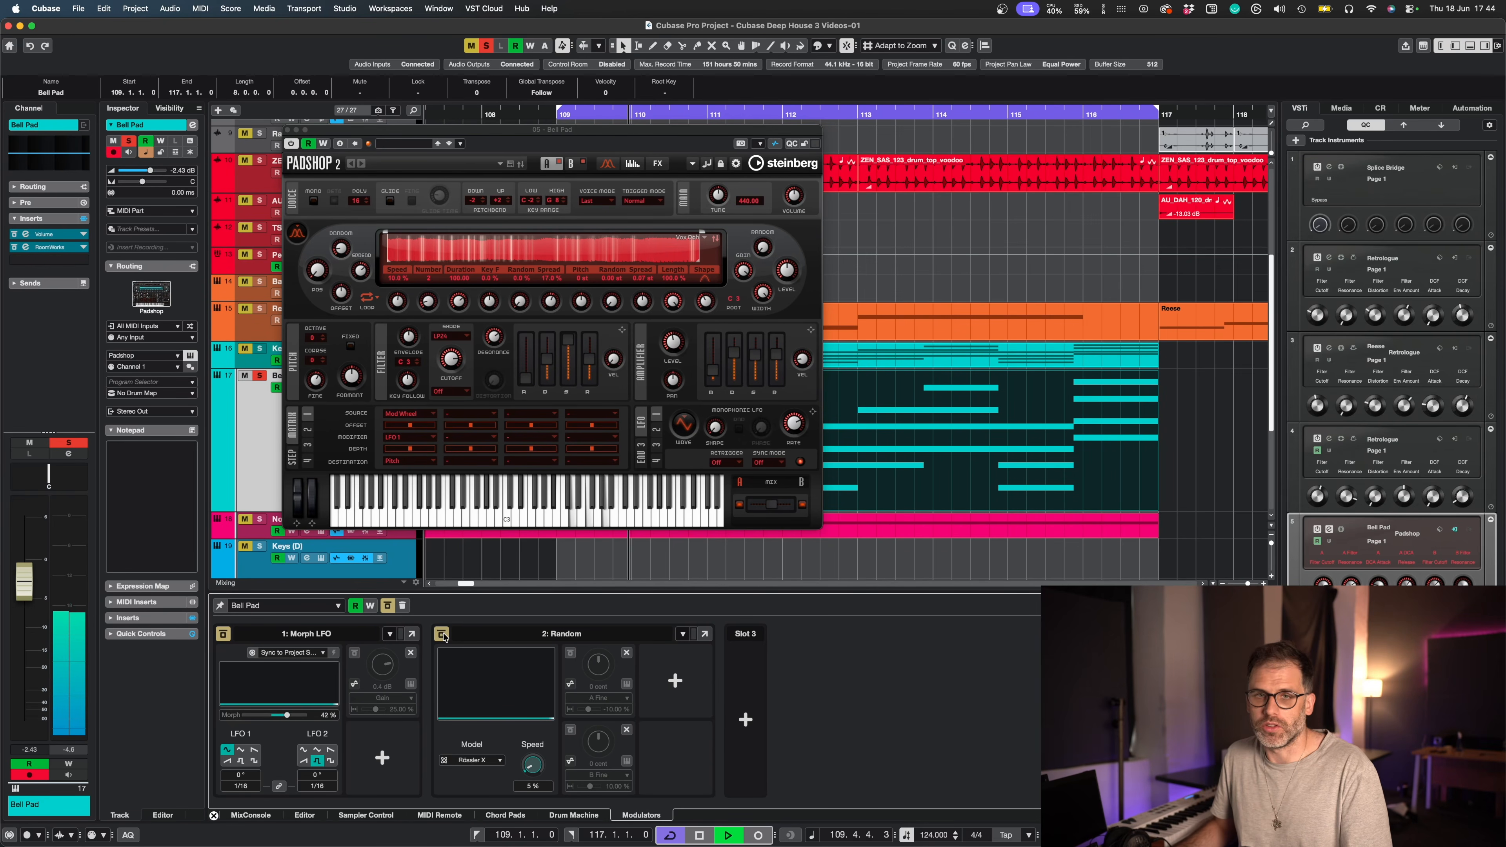
left_click(441, 634)
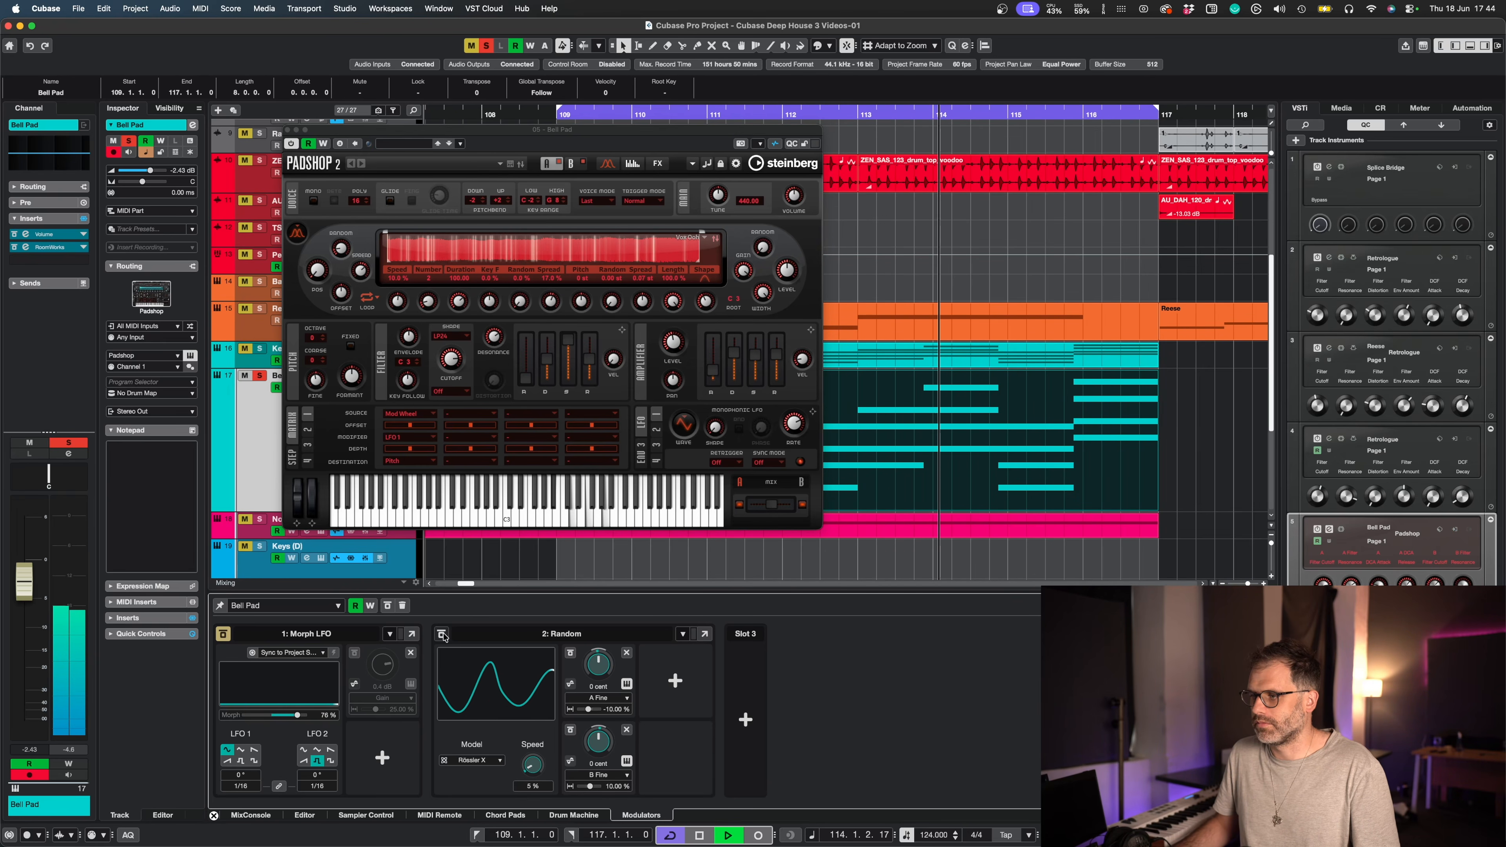
key("space")
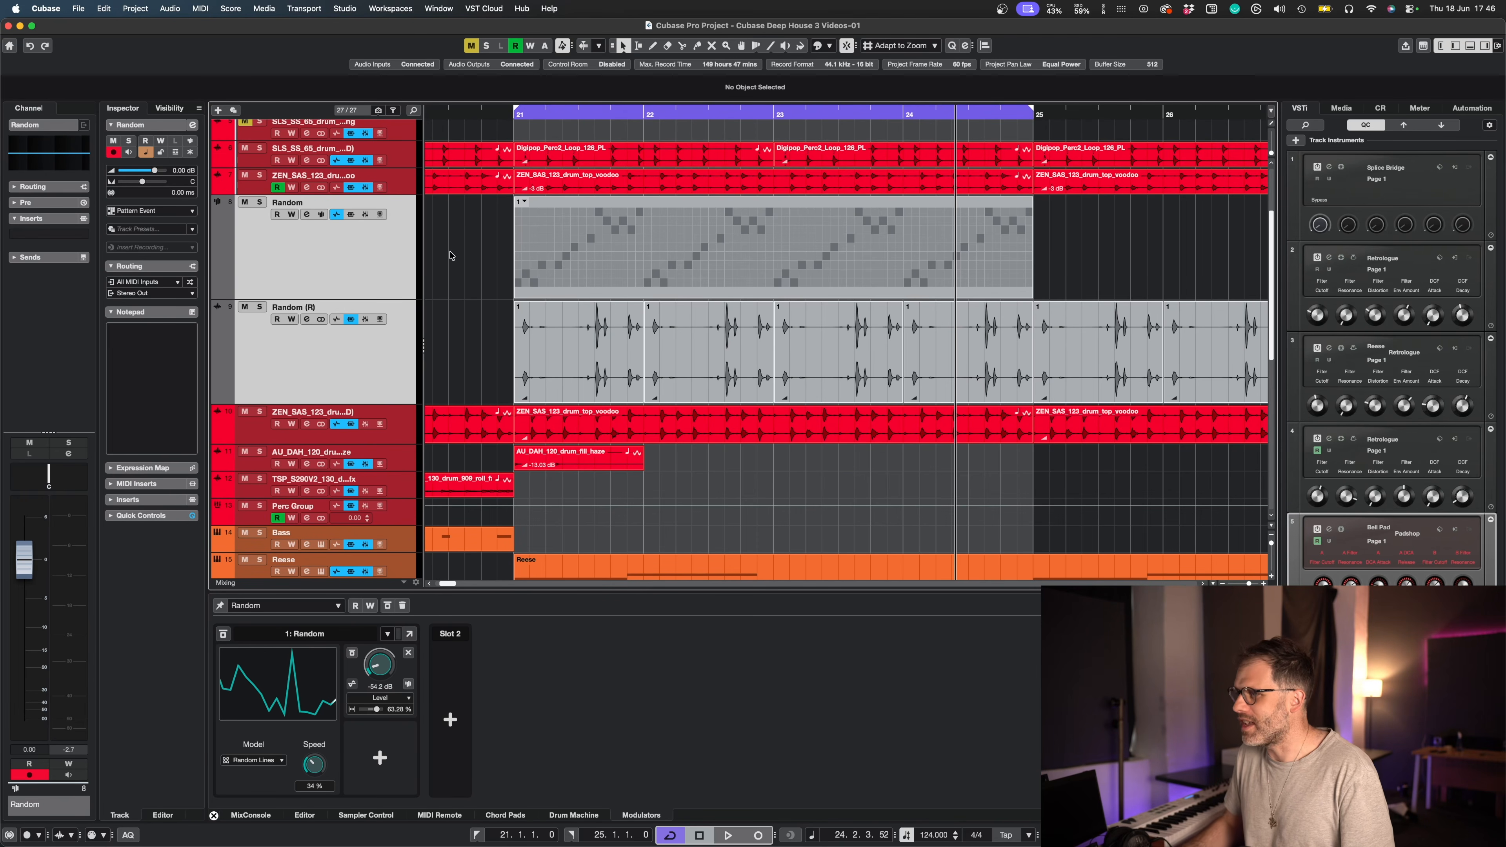
Solo the ZEN_SAS_123 drum loop directly above the Random track and audition it.
left_click(650, 261)
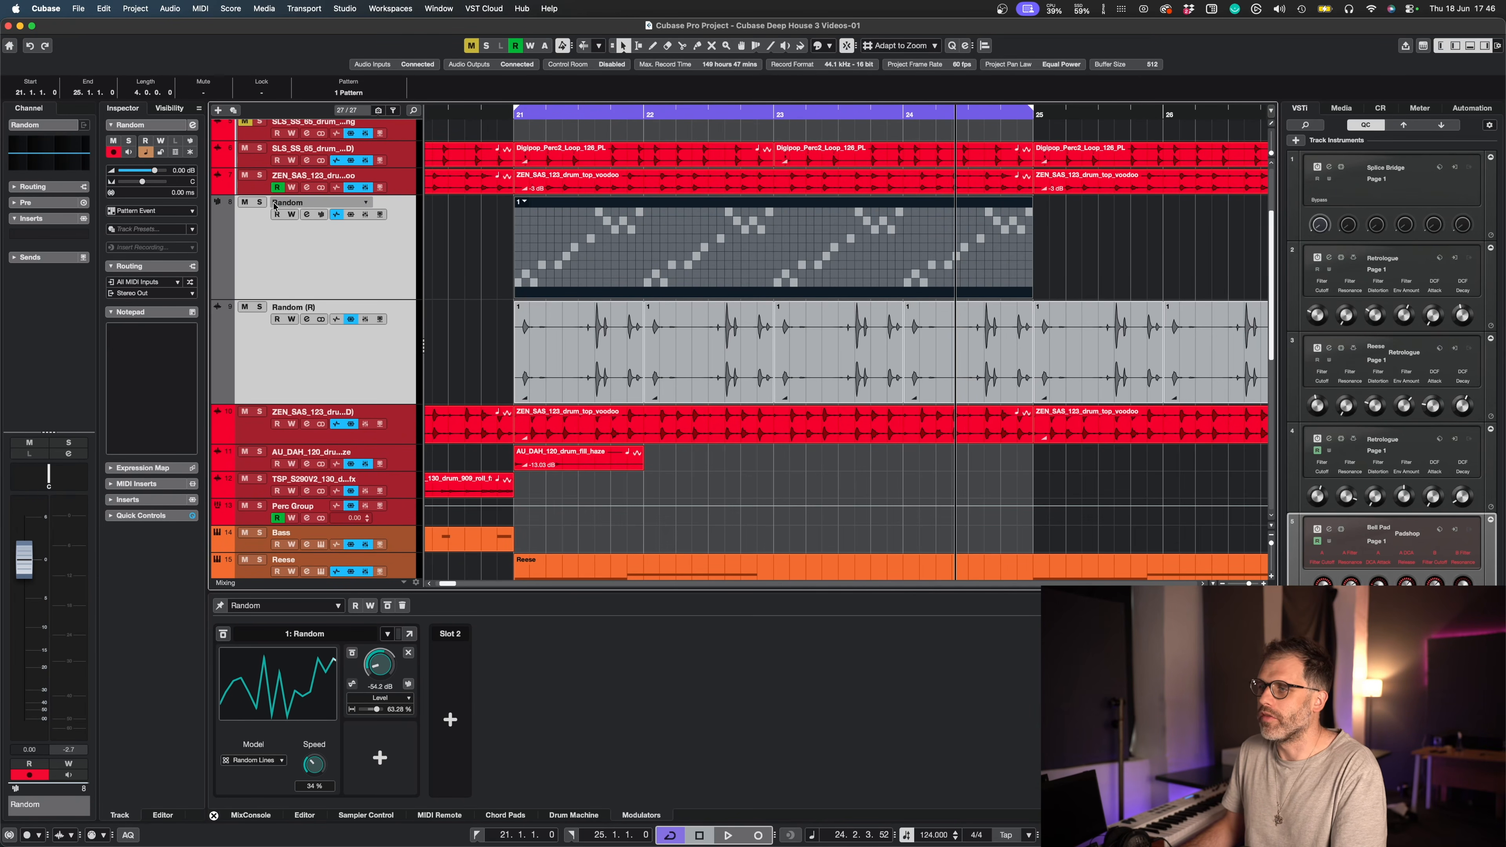
left_click(260, 176)
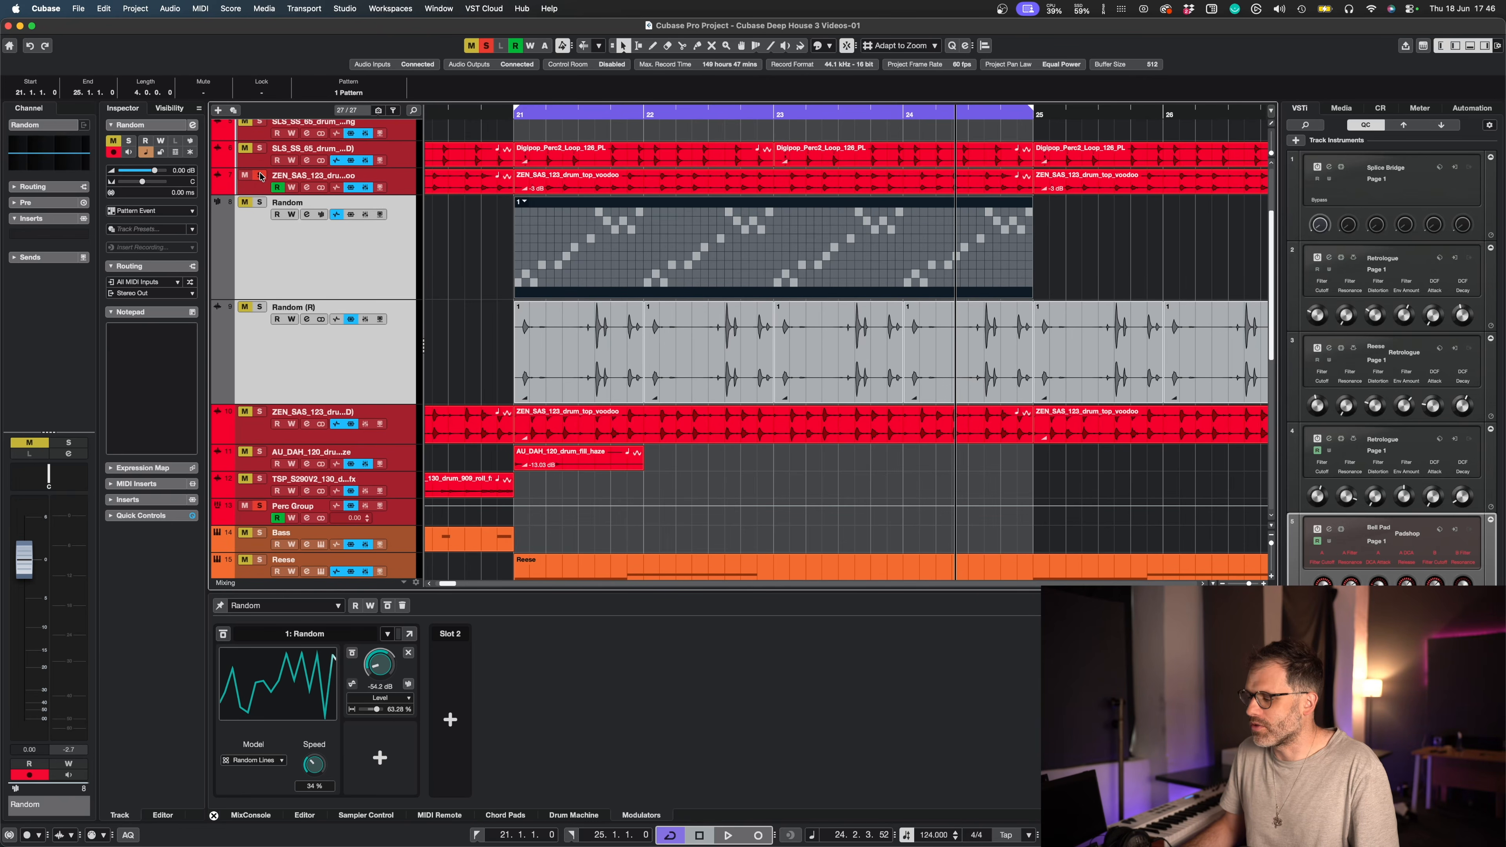
key("space")
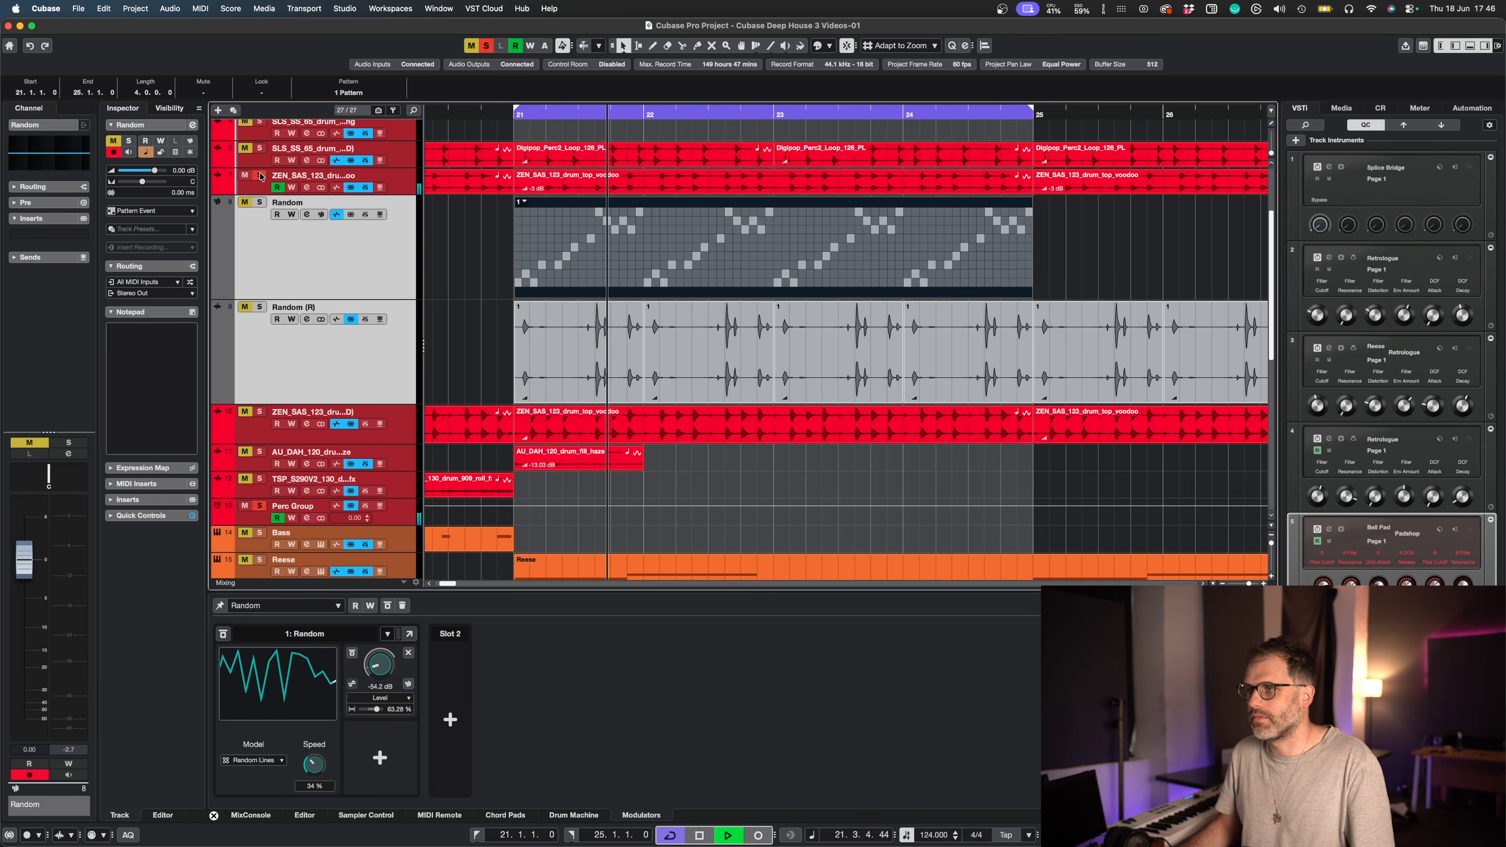
key("space")
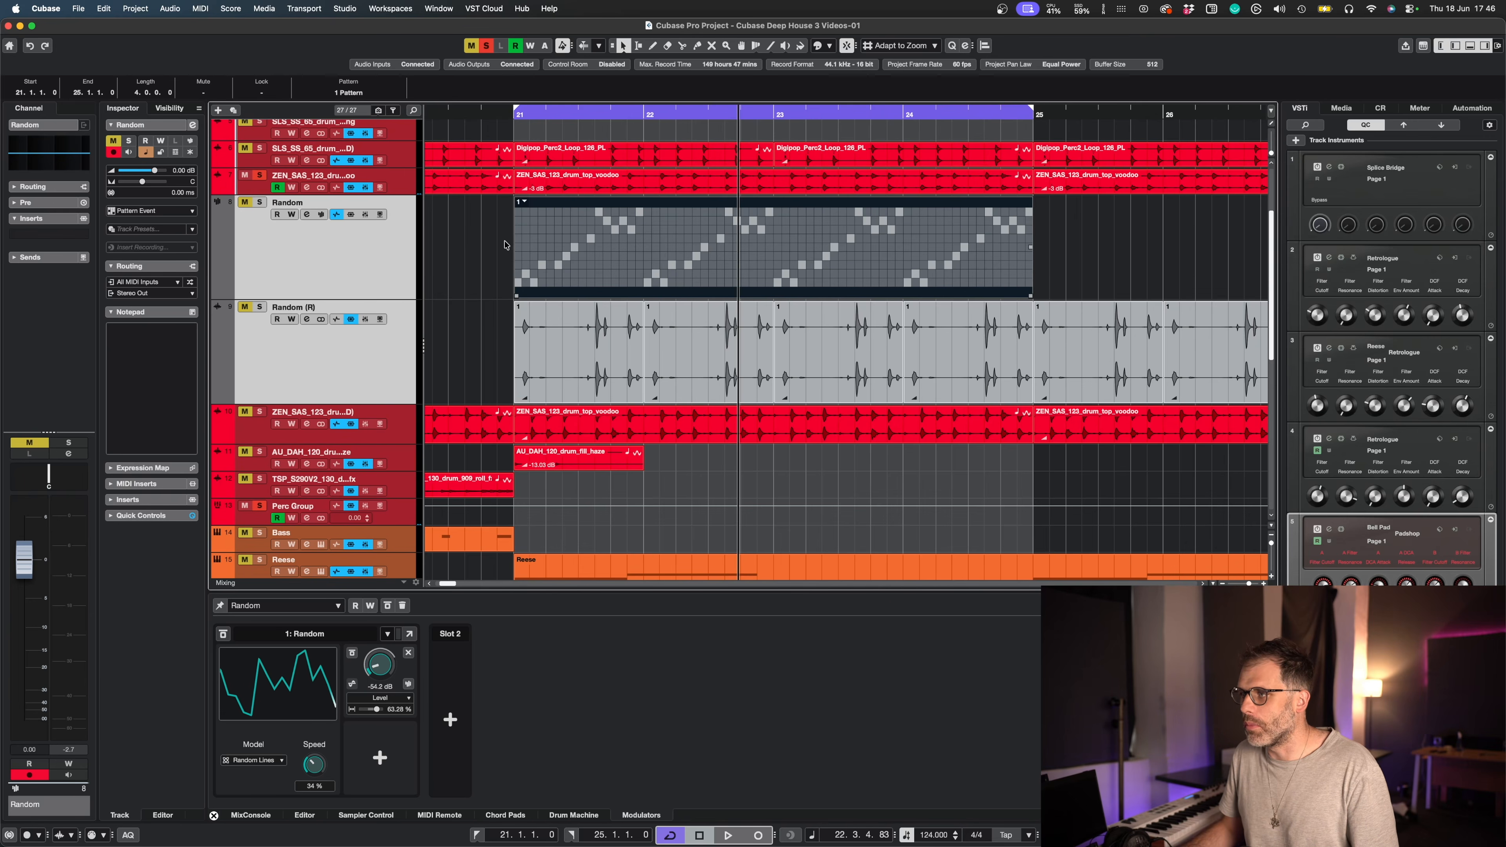
Show the Random track's sliced sample in Sampler Control and examine its pattern in the Pattern Editor.
left_click(272, 252)
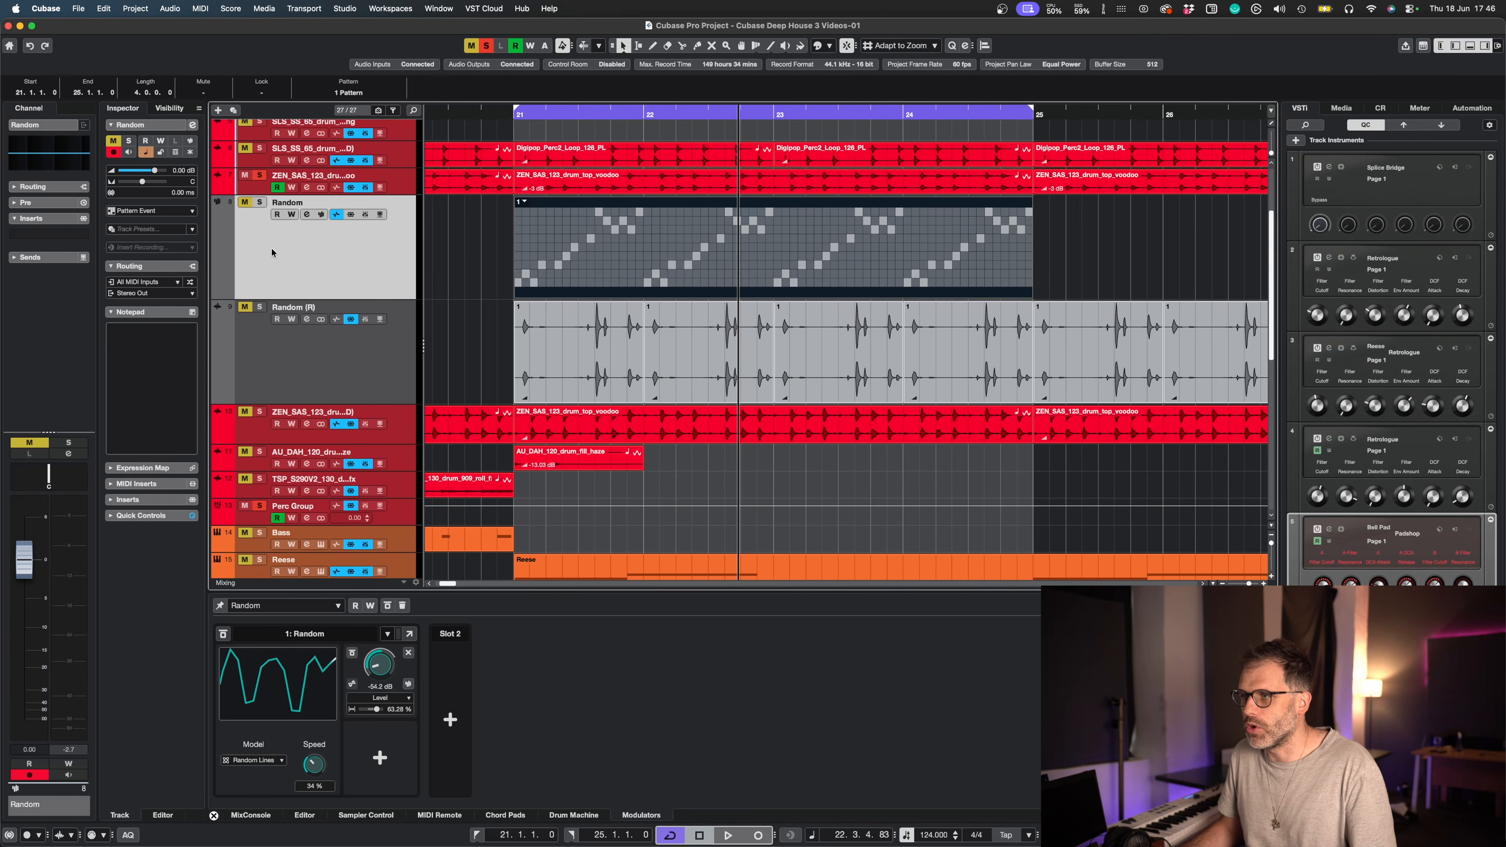
left_click(320, 215)
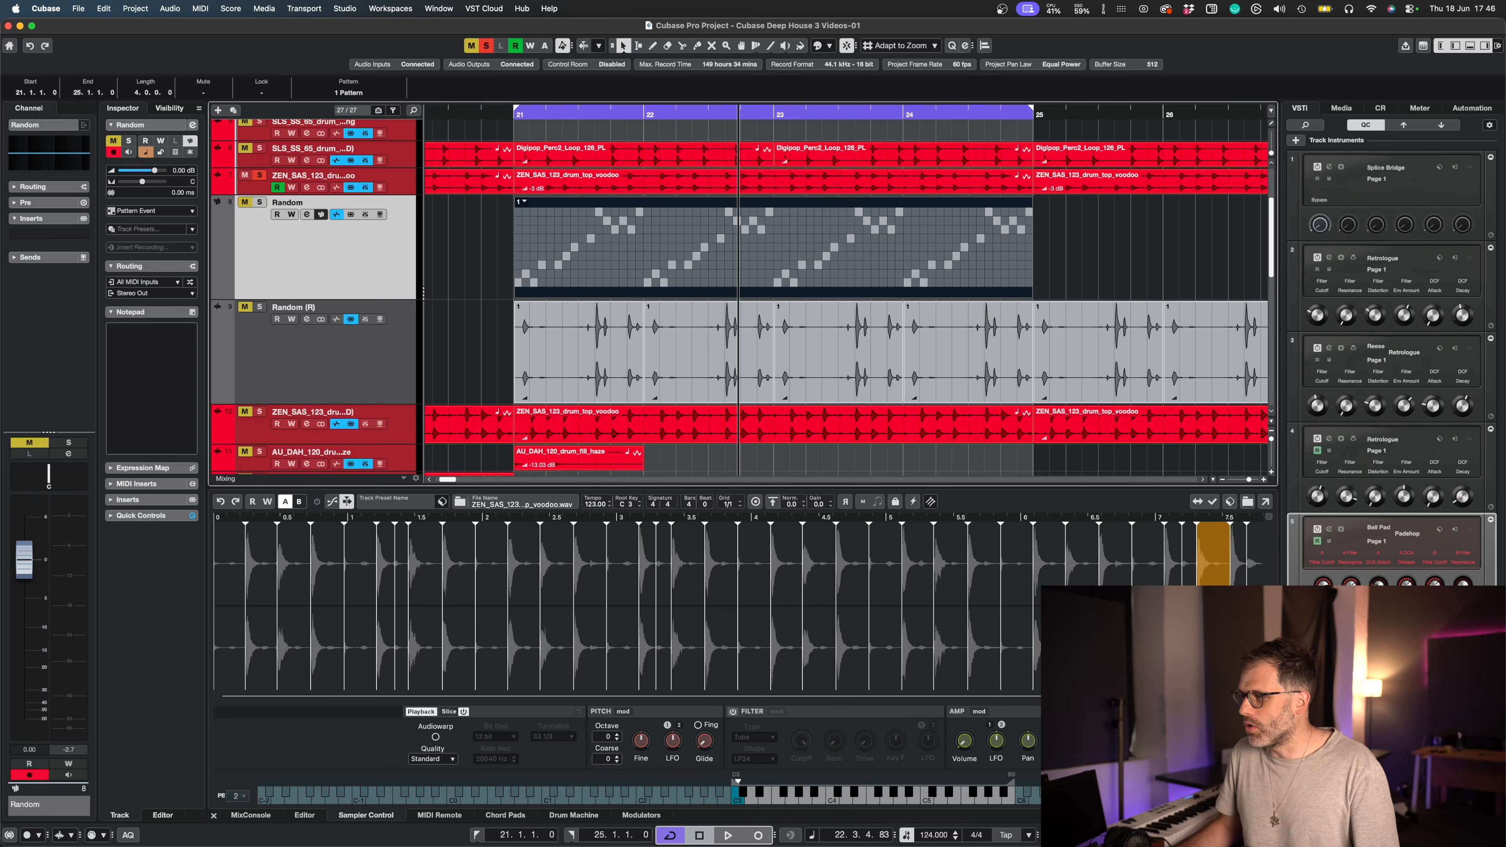
double_click(573, 224)
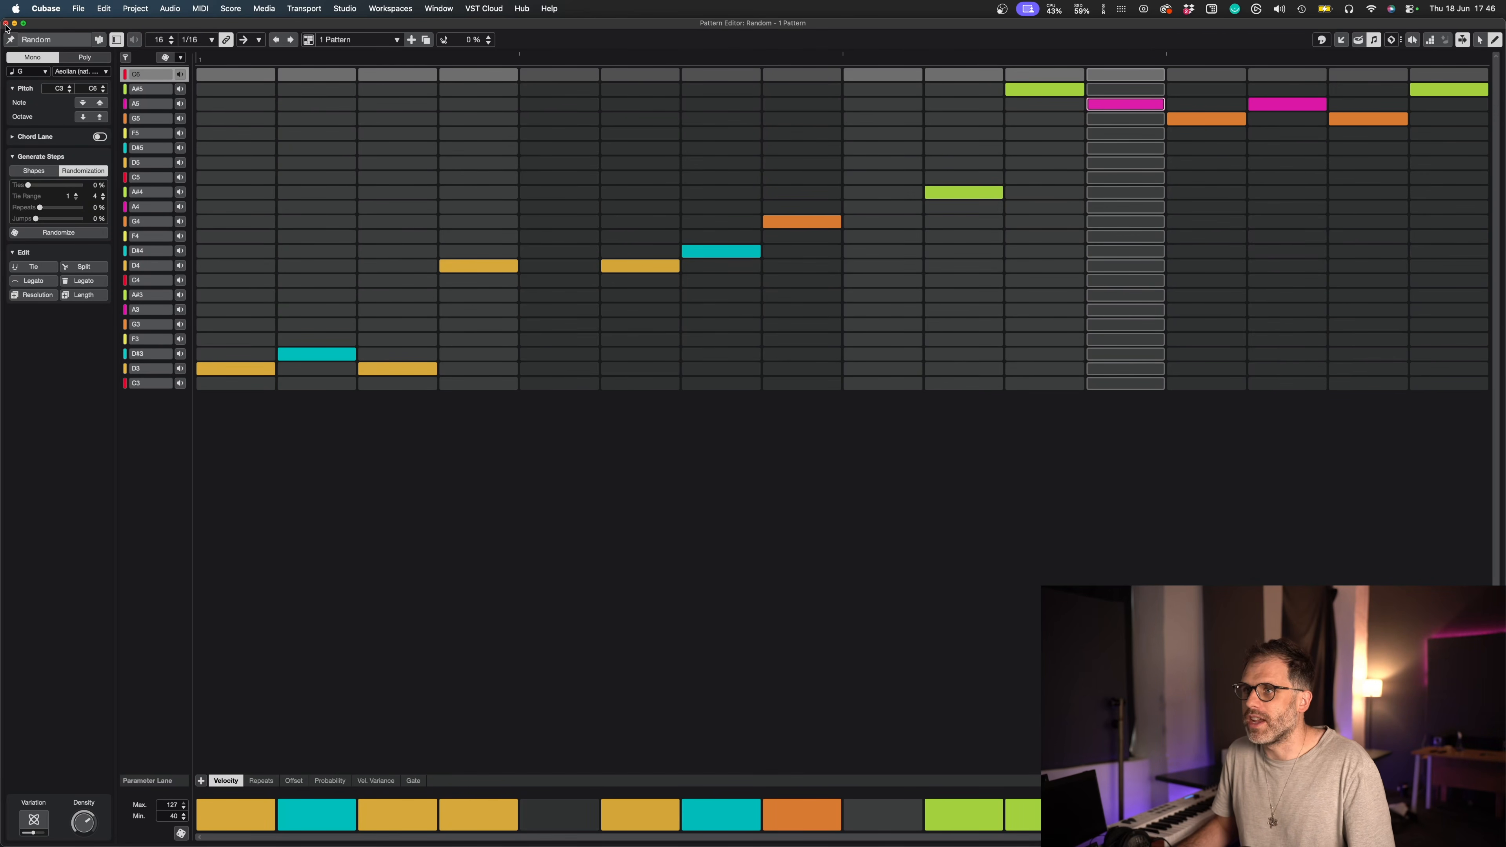
left_click(5, 23)
Solo the Random track instead of the drum loop and audition it with its modulators bypassed.
left_click(259, 202)
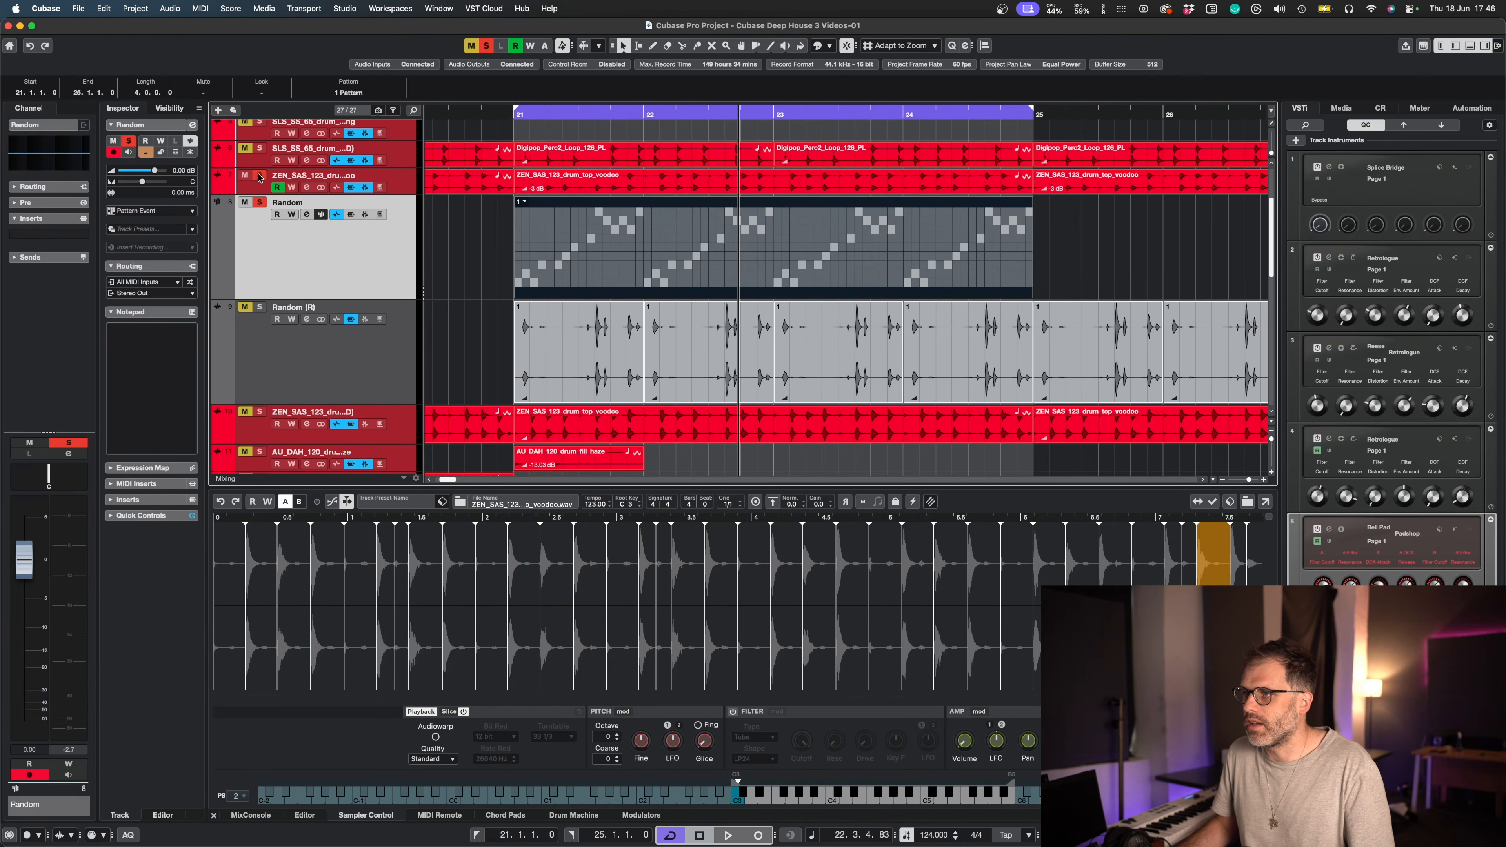
key("space")
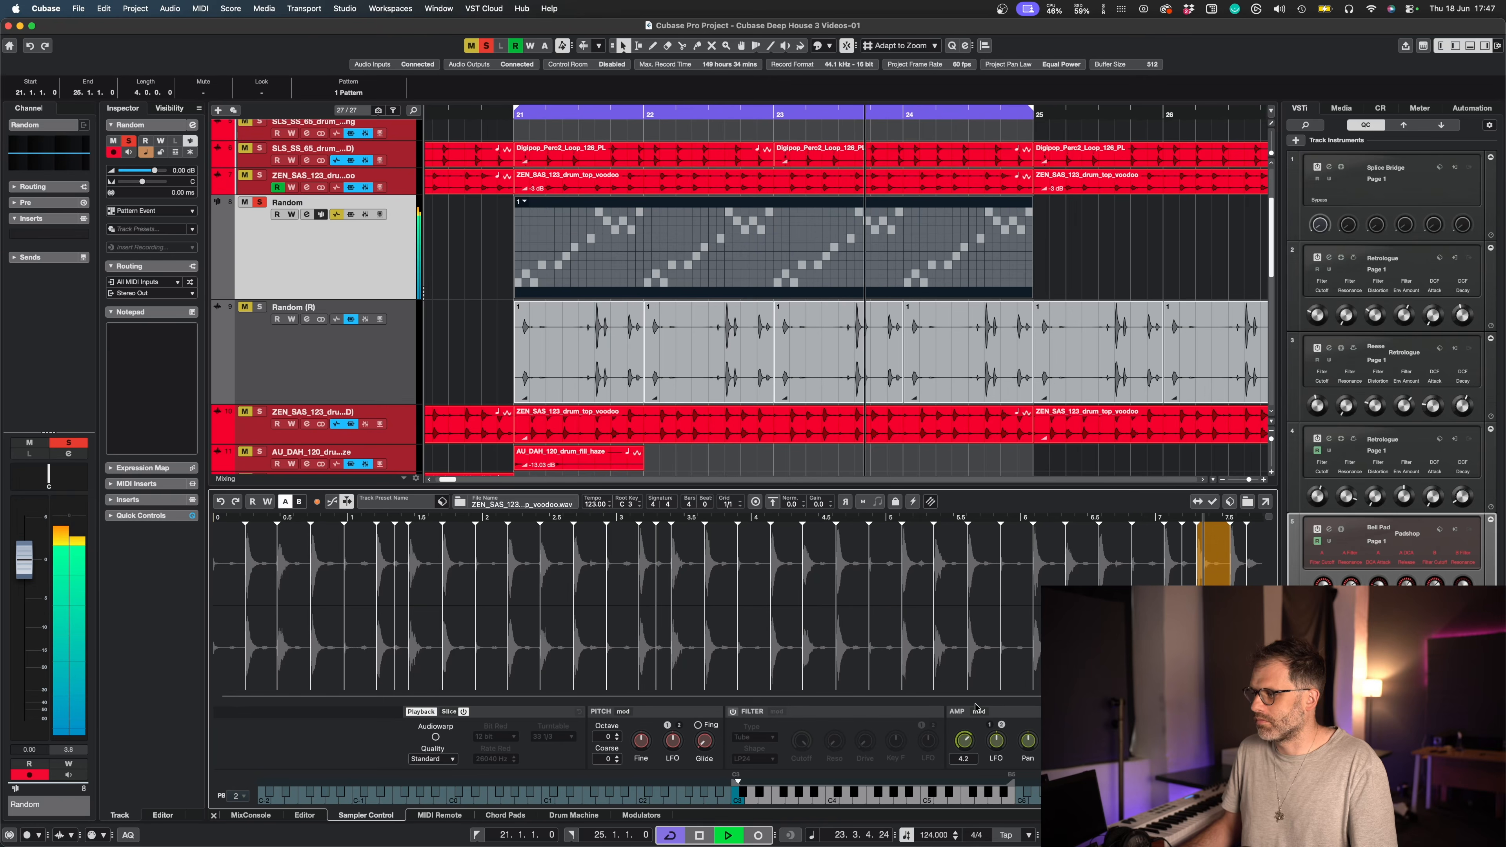
key("space")
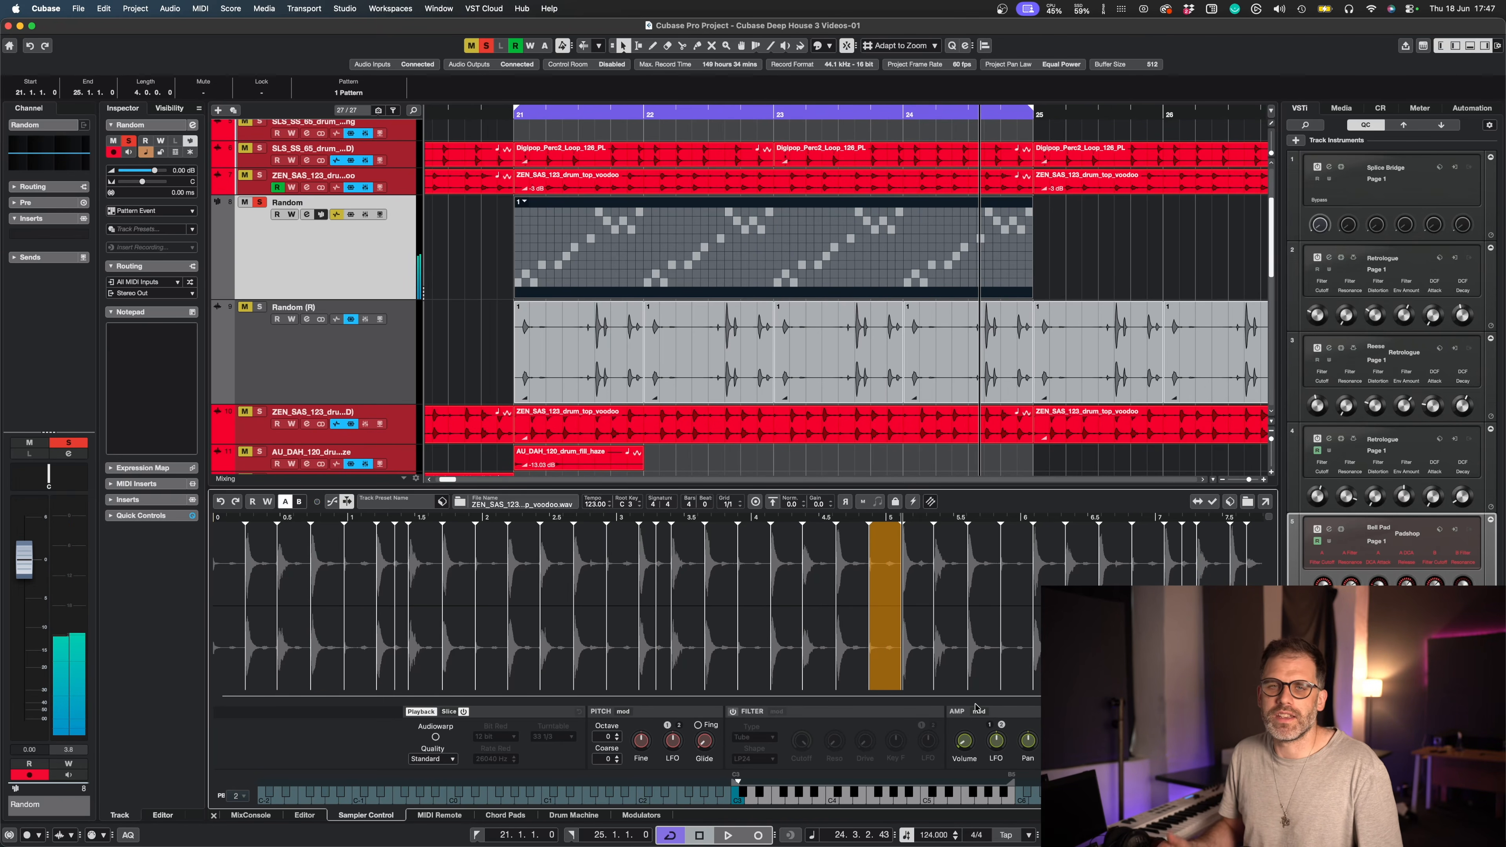
Examine the Random track's pattern steps, the sampler's amp volume and the modulator's Level target.
double_click(681, 257)
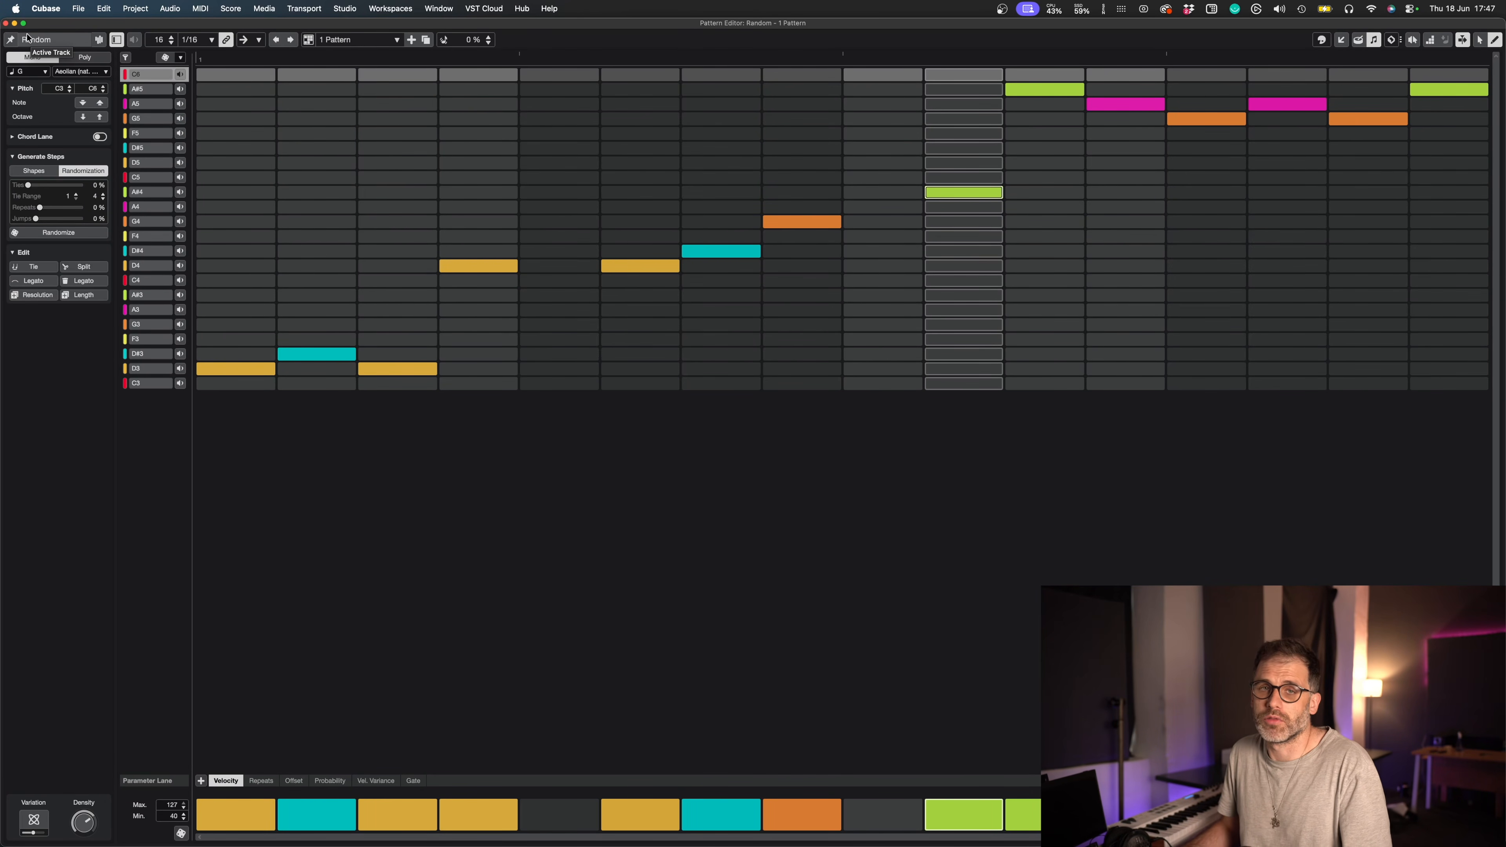
left_click(7, 23)
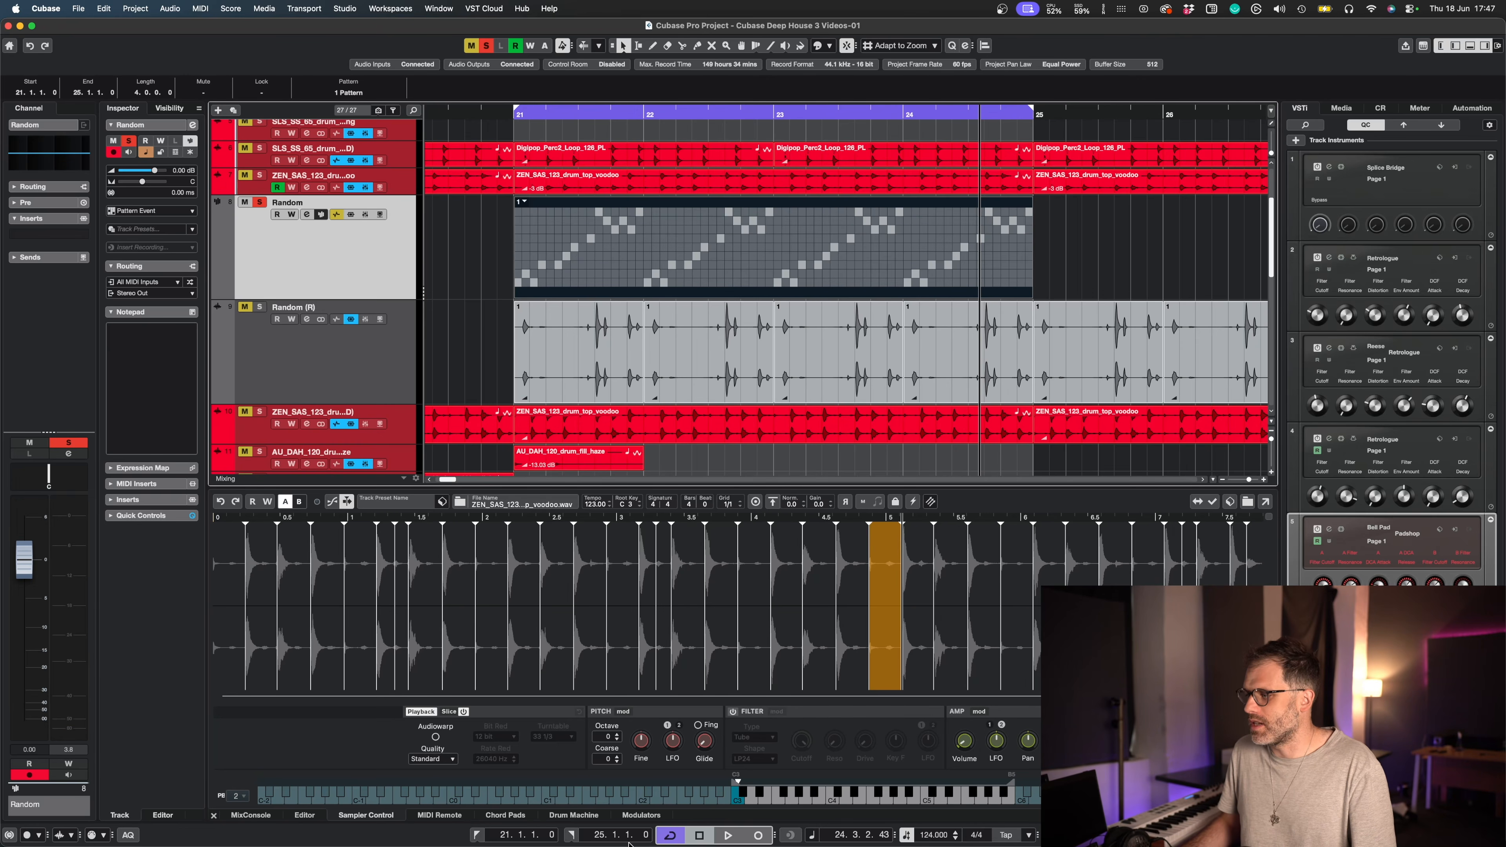
left_click(635, 815)
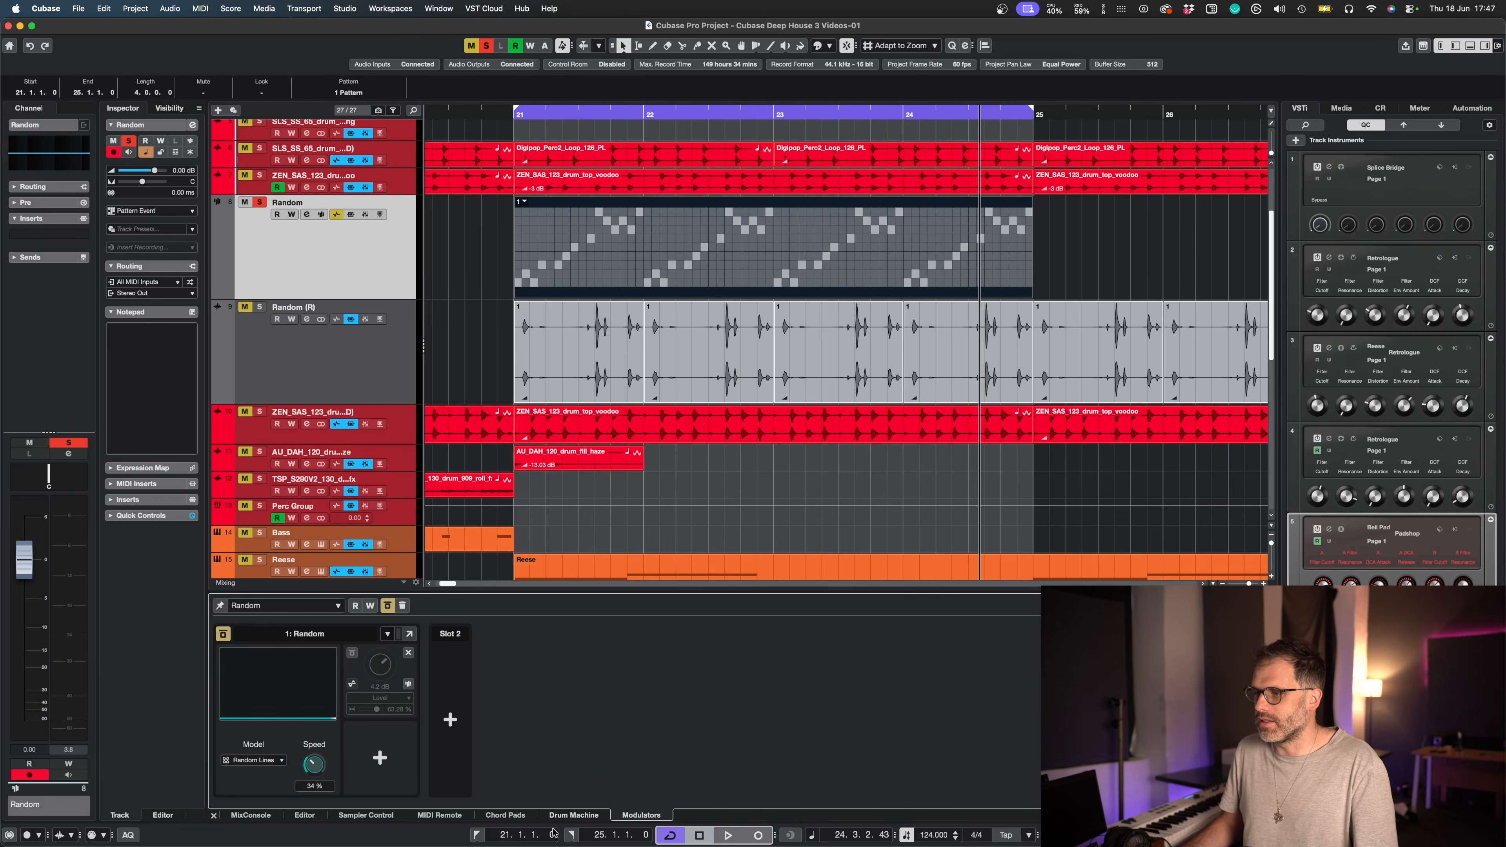
left_click(366, 815)
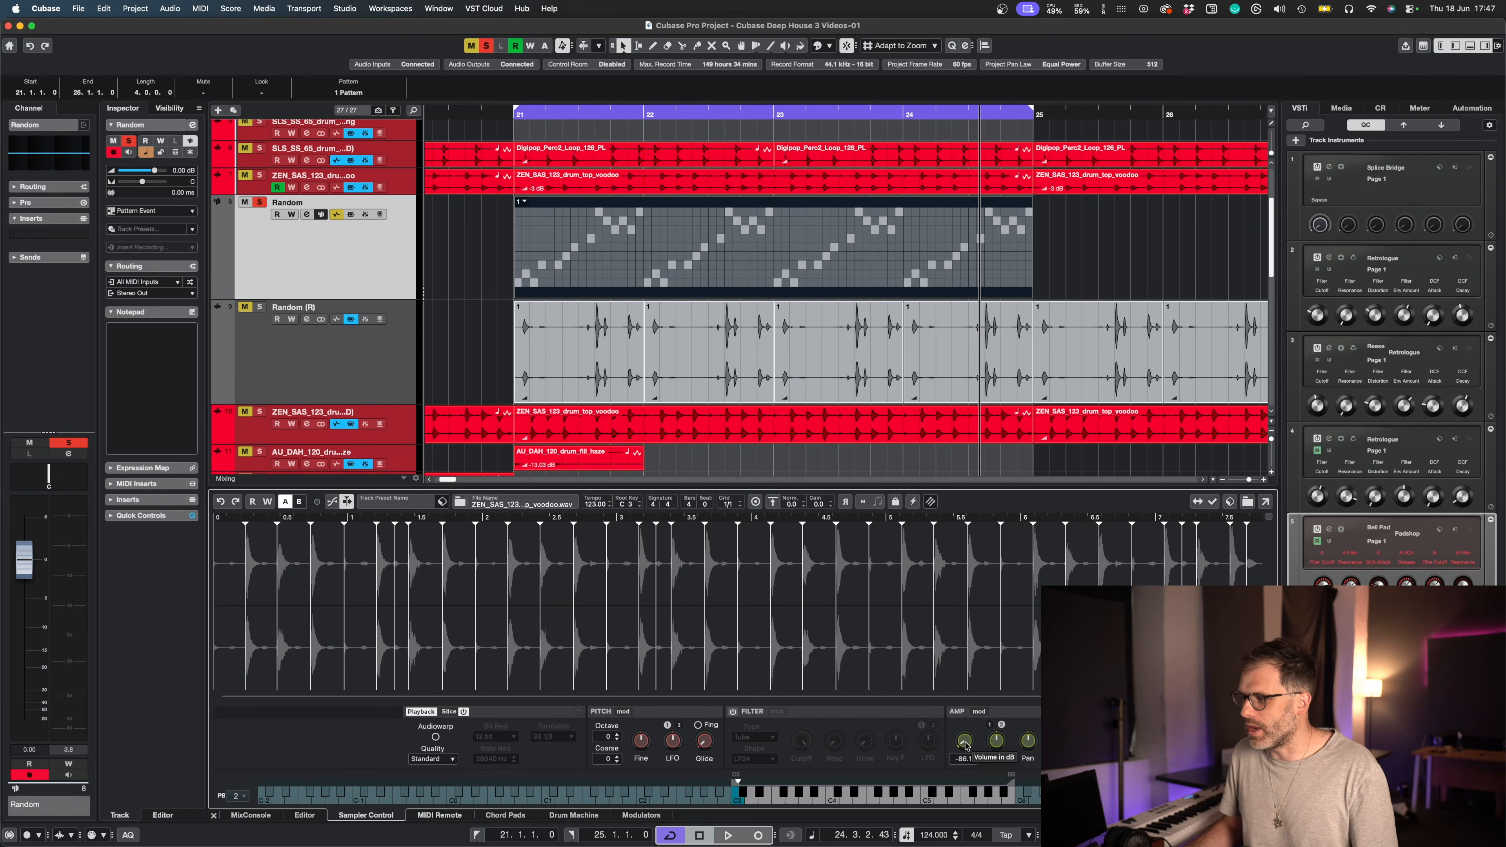
left_click(640, 816)
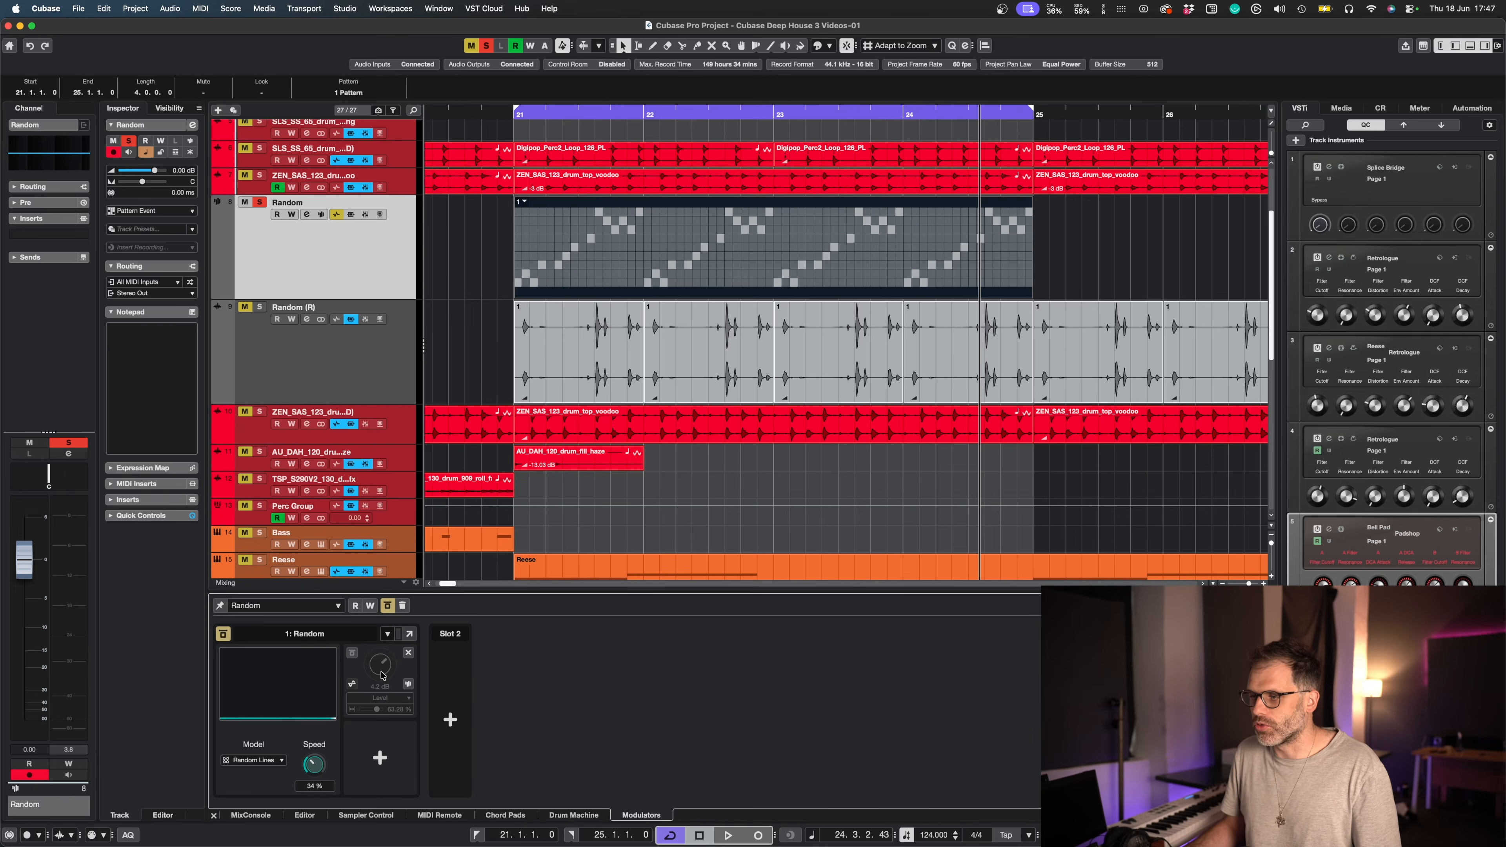
Reactivate the Random modulator, play the Random track and lower its volume to -3.49 dB.
left_click(223, 634)
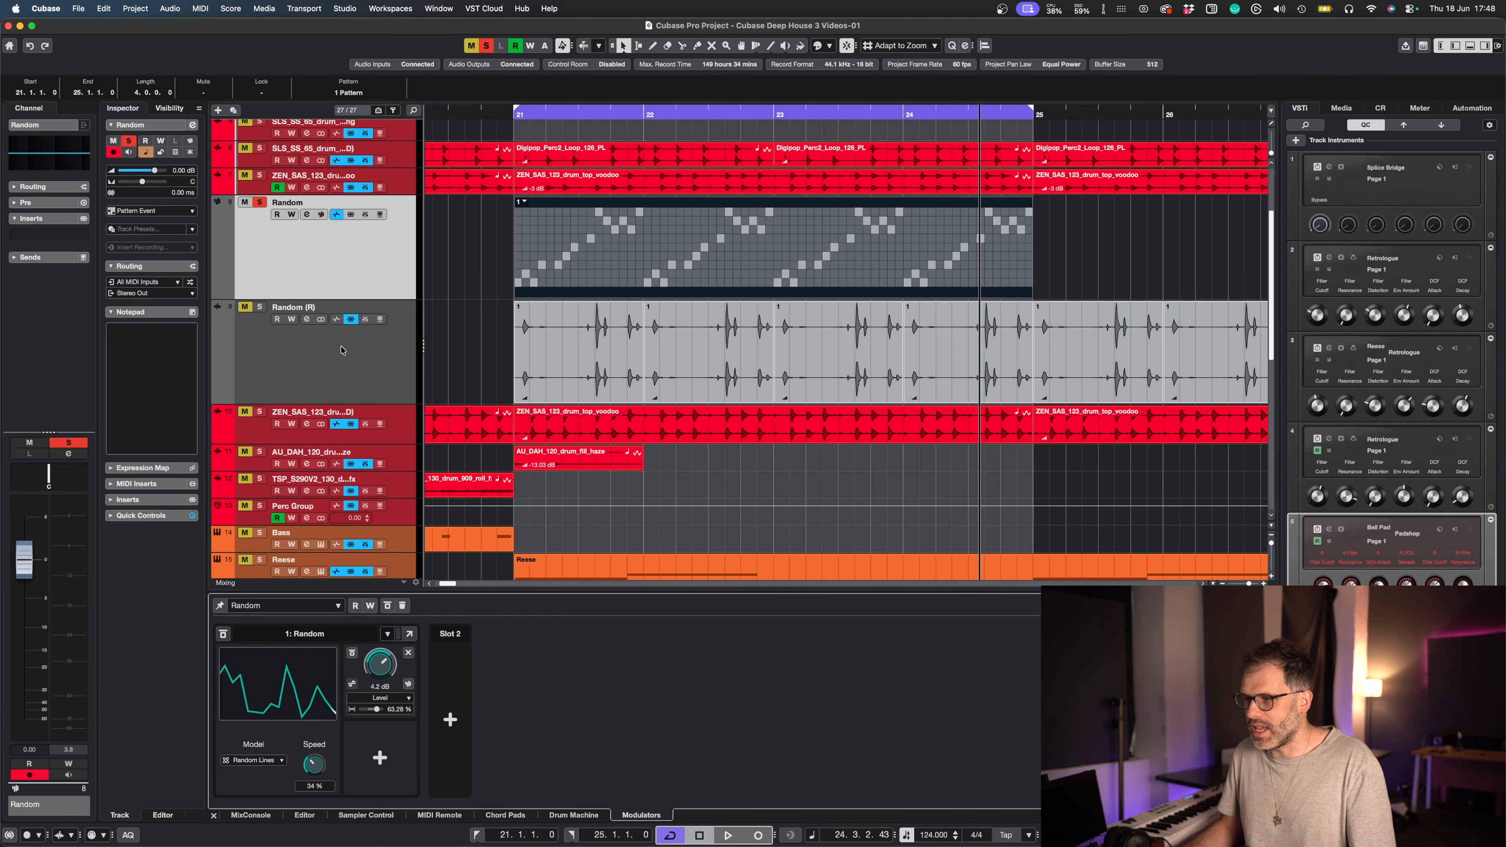
key("space")
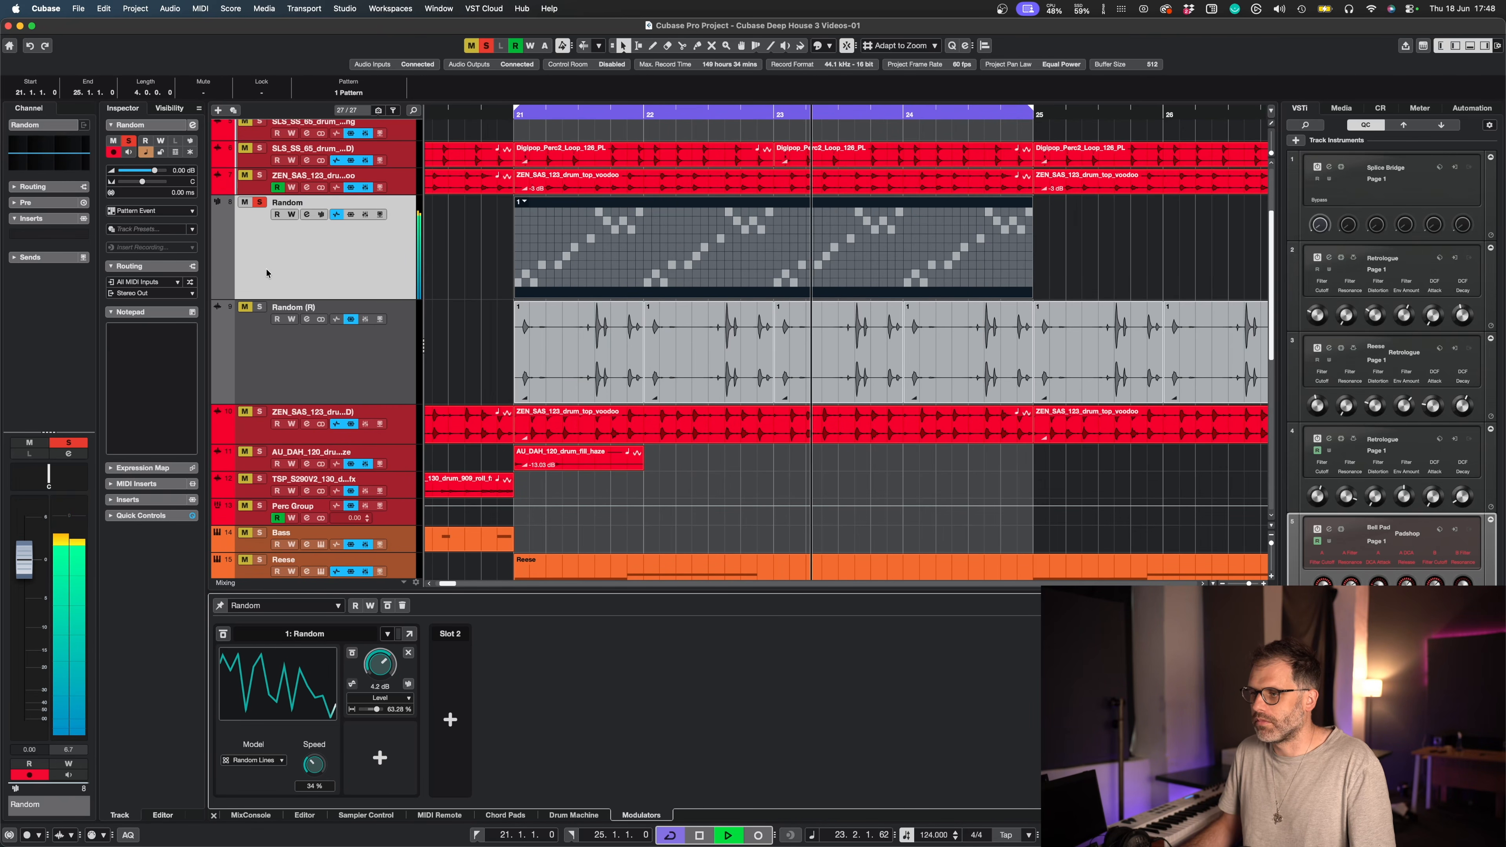
left_click_drag(28, 556, 27, 604)
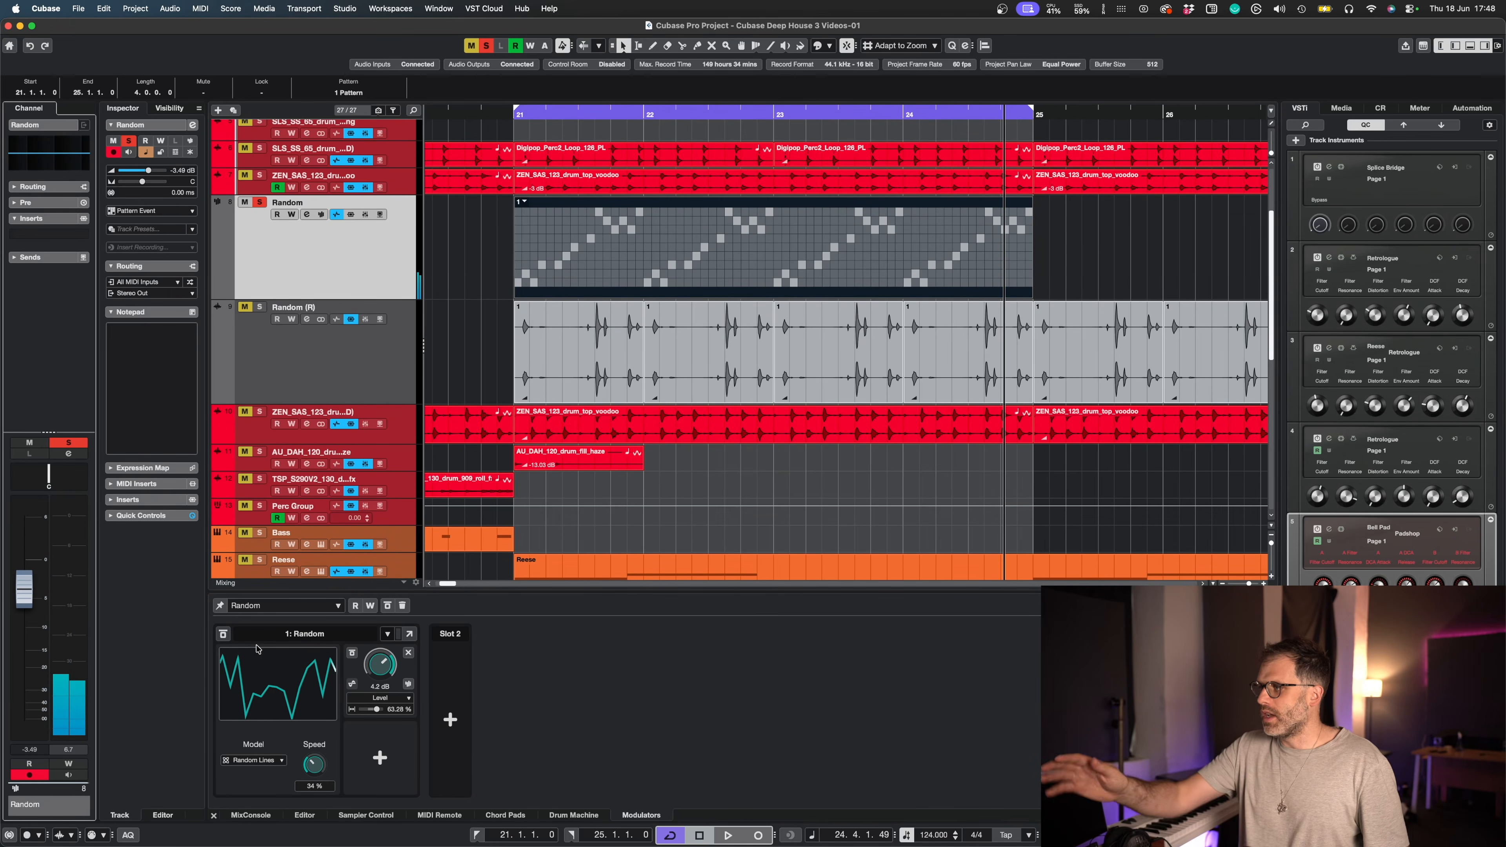
Extend the loop range and the Random track's pattern event to bar 37.
key("g")
key("g")
key("g")
key("g")
key("g")
key("g")
key("g")
key("g")
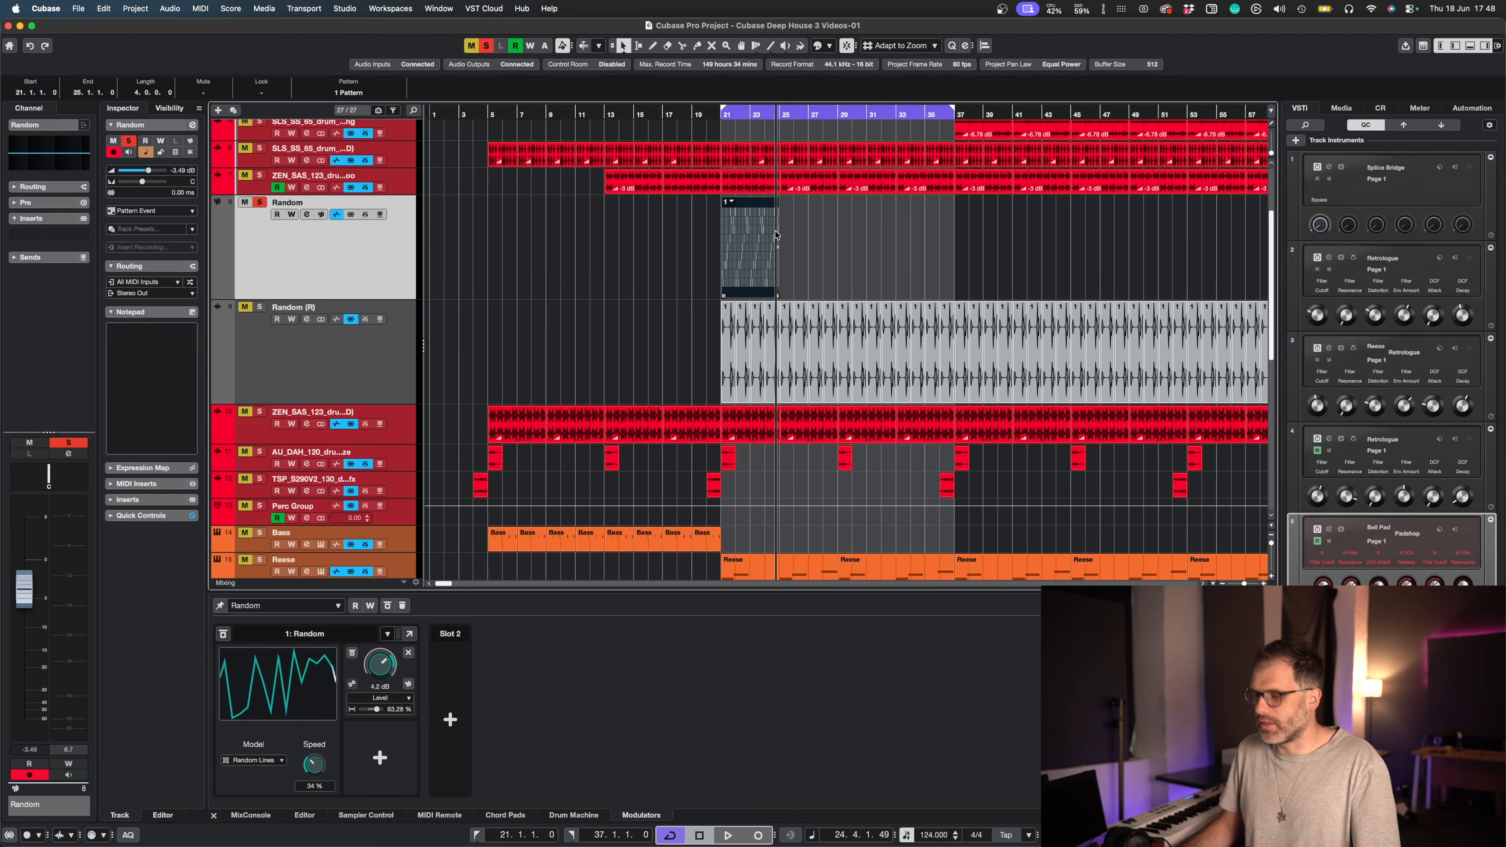
key("h")
key("h")
left_click_drag(1036, 268, 1234, 255)
scroll(960, 269, "right", 5)
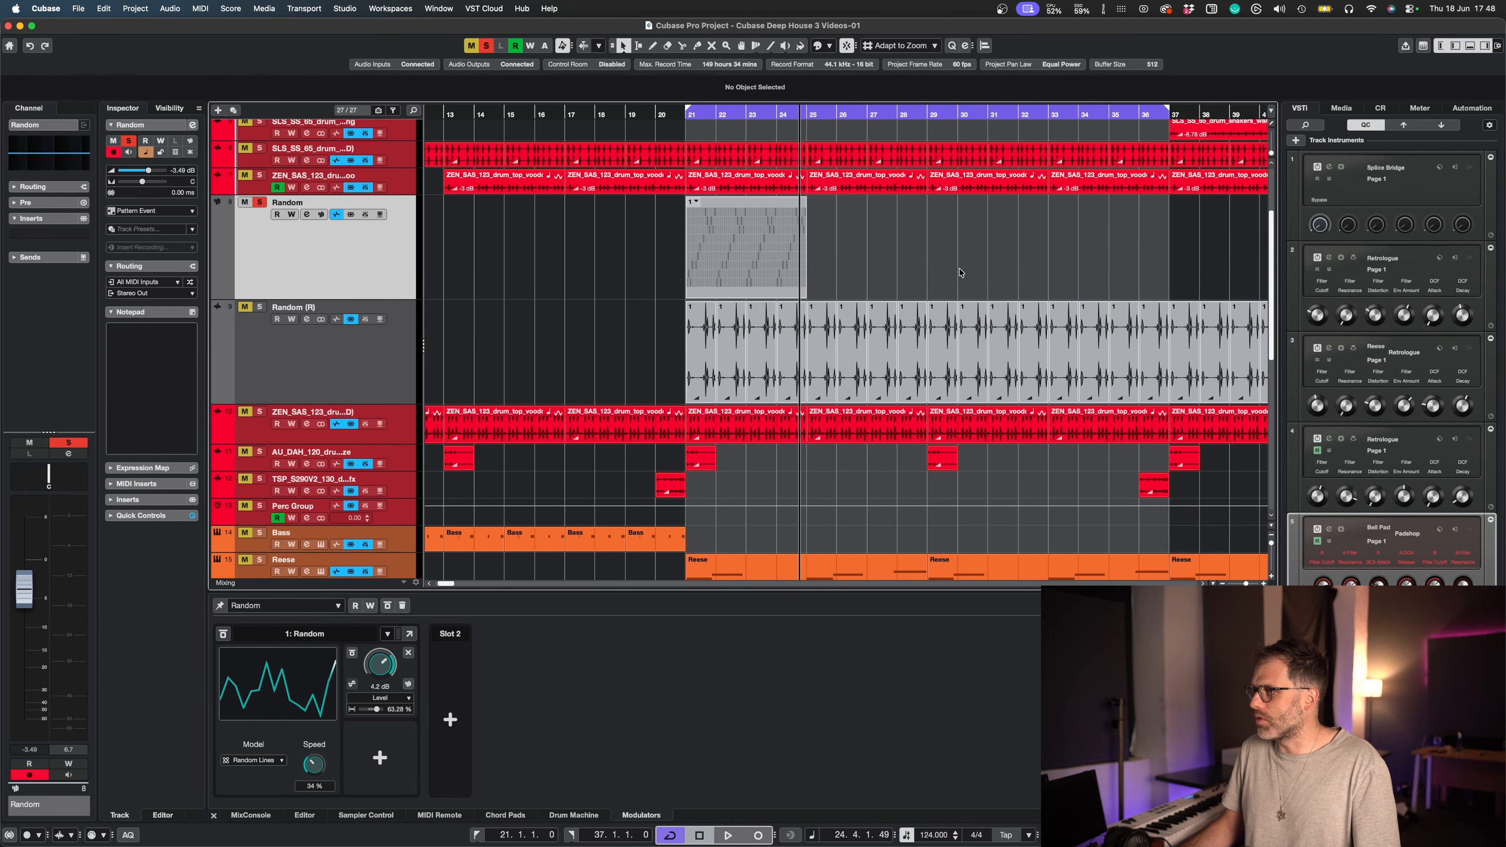
left_click_drag(802, 294, 1162, 289)
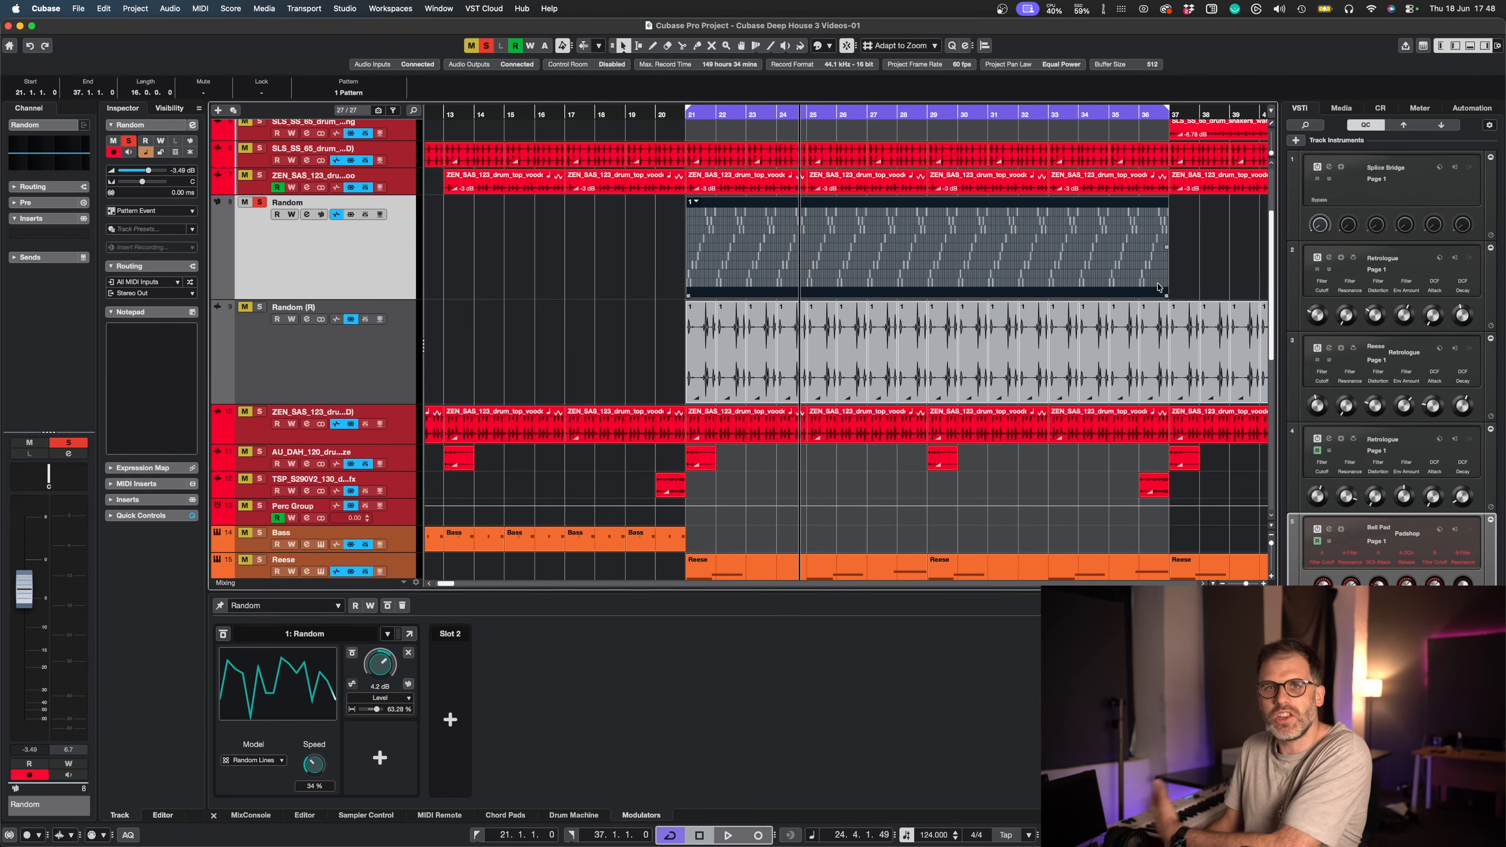
Render the Random track's pattern event in place with the current settings and make the rendered audio track taller.
right_click(752, 236)
mouse_move(792, 279)
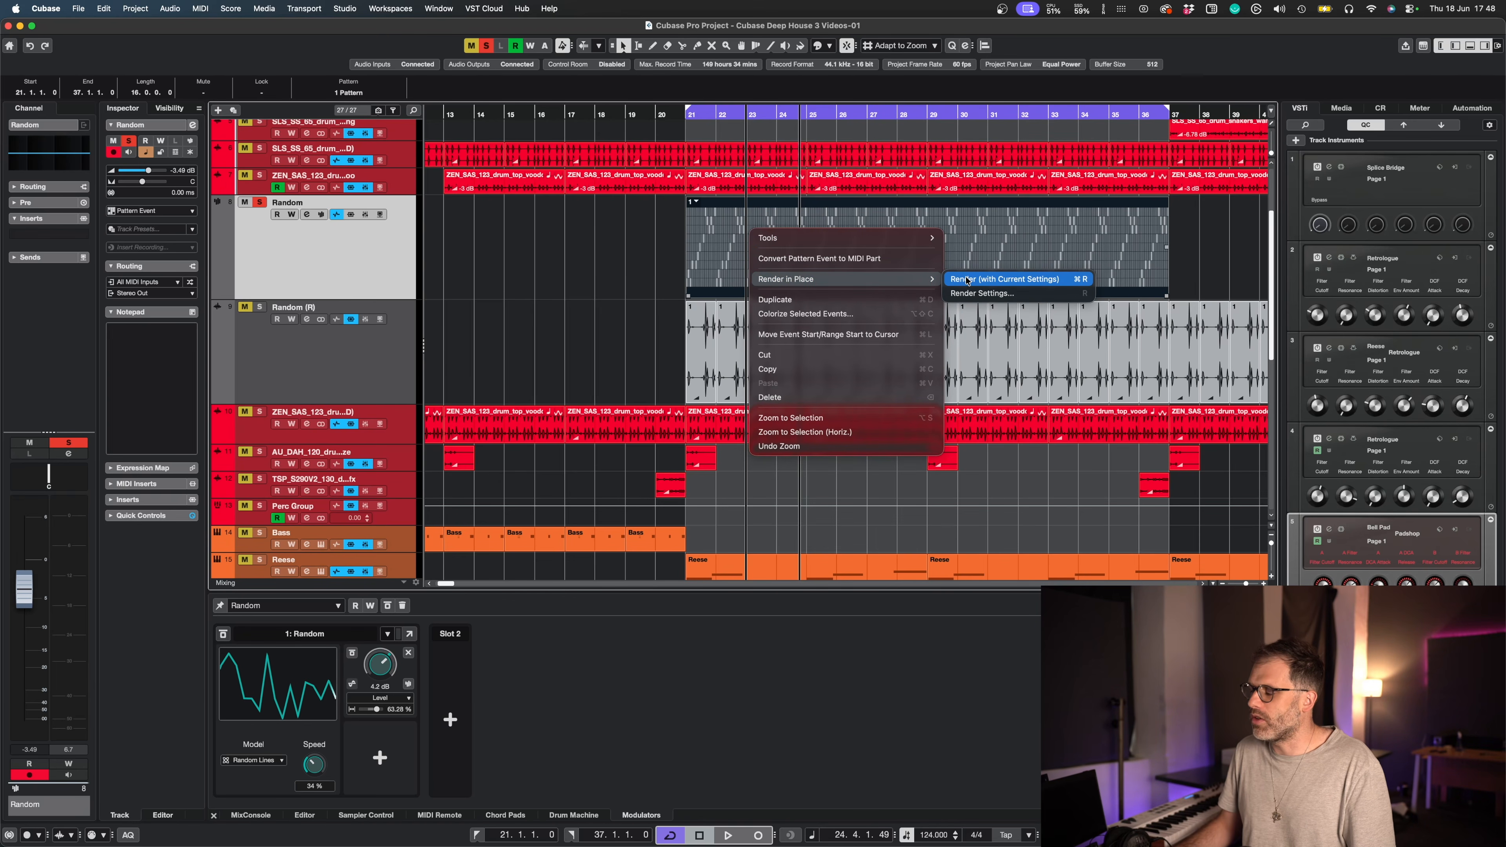
left_click(966, 280)
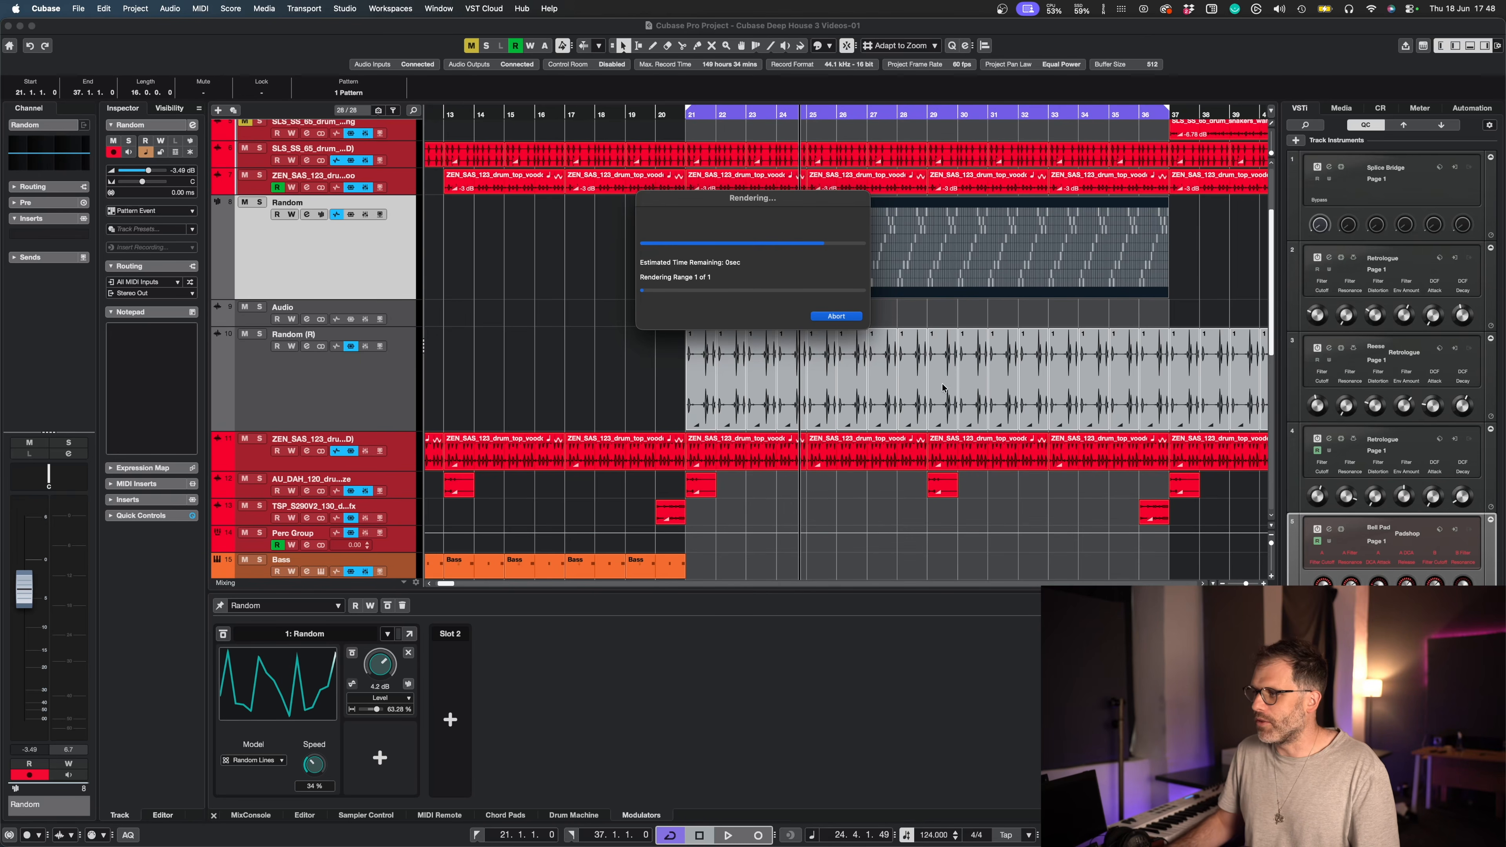
left_click_drag(402, 384, 404, 468)
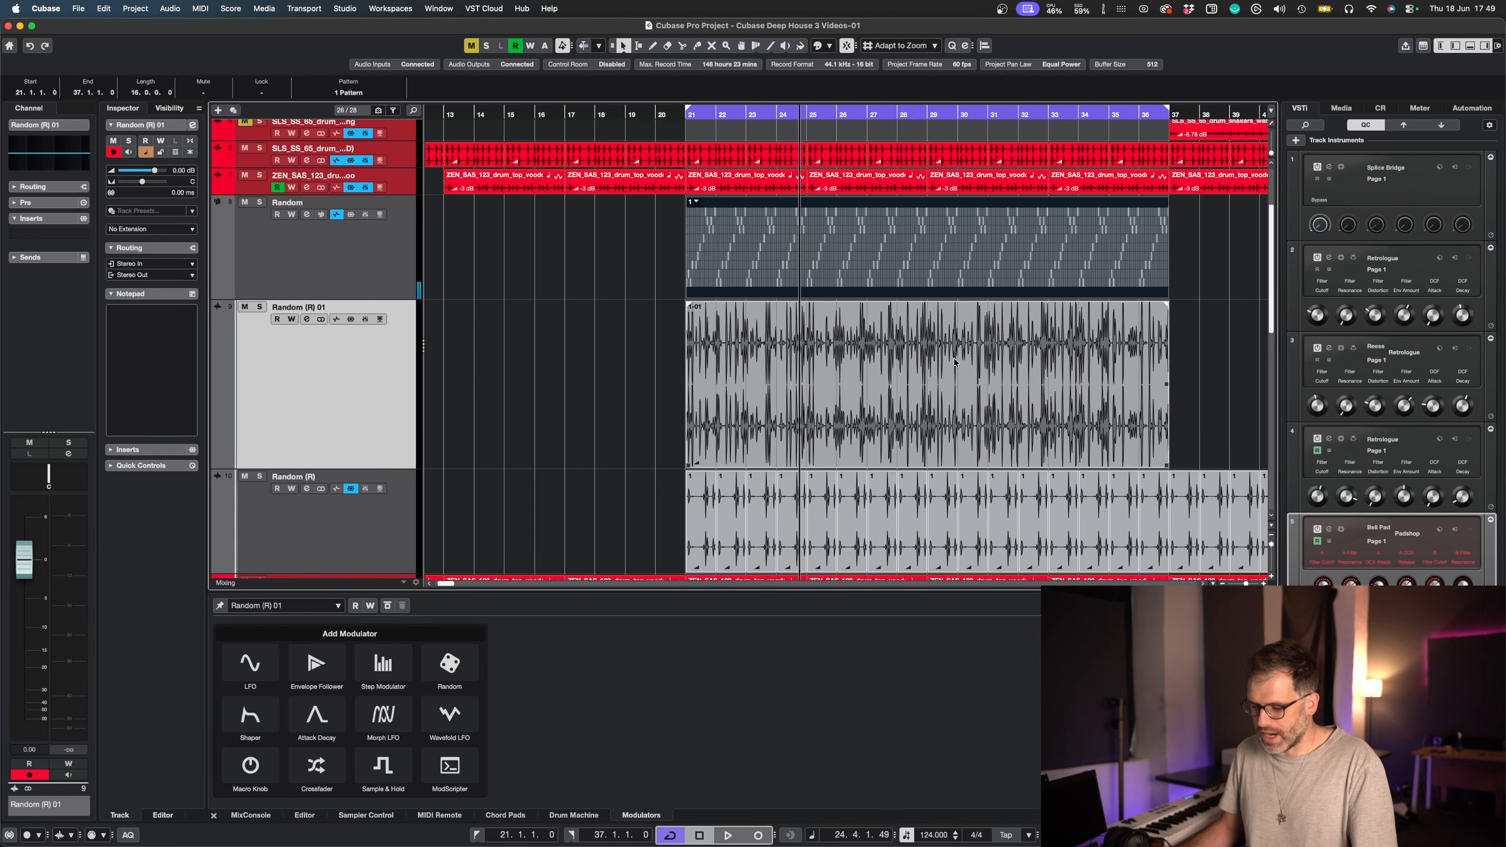
Split the rendered Random (R) 01 audio at two points in bar 22, isolating a section about half a bar long.
key("h")
key("h")
key("h")
key("h")
key("h")
key("h")
key("h")
key("h")
left_click_drag(737, 354, 1355, 355)
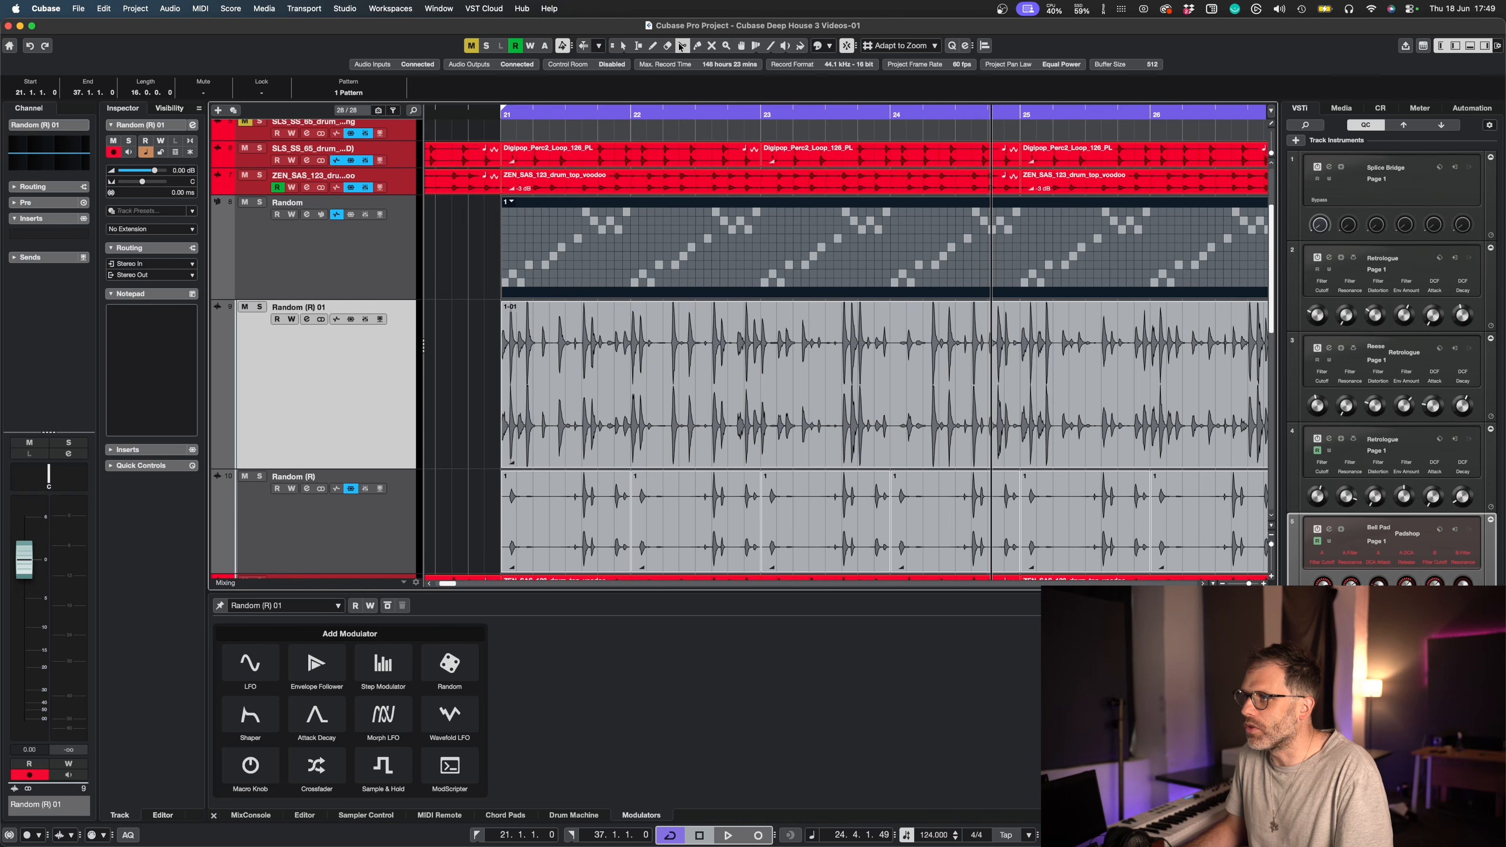
left_click(681, 46)
left_click(663, 415)
left_click(730, 397)
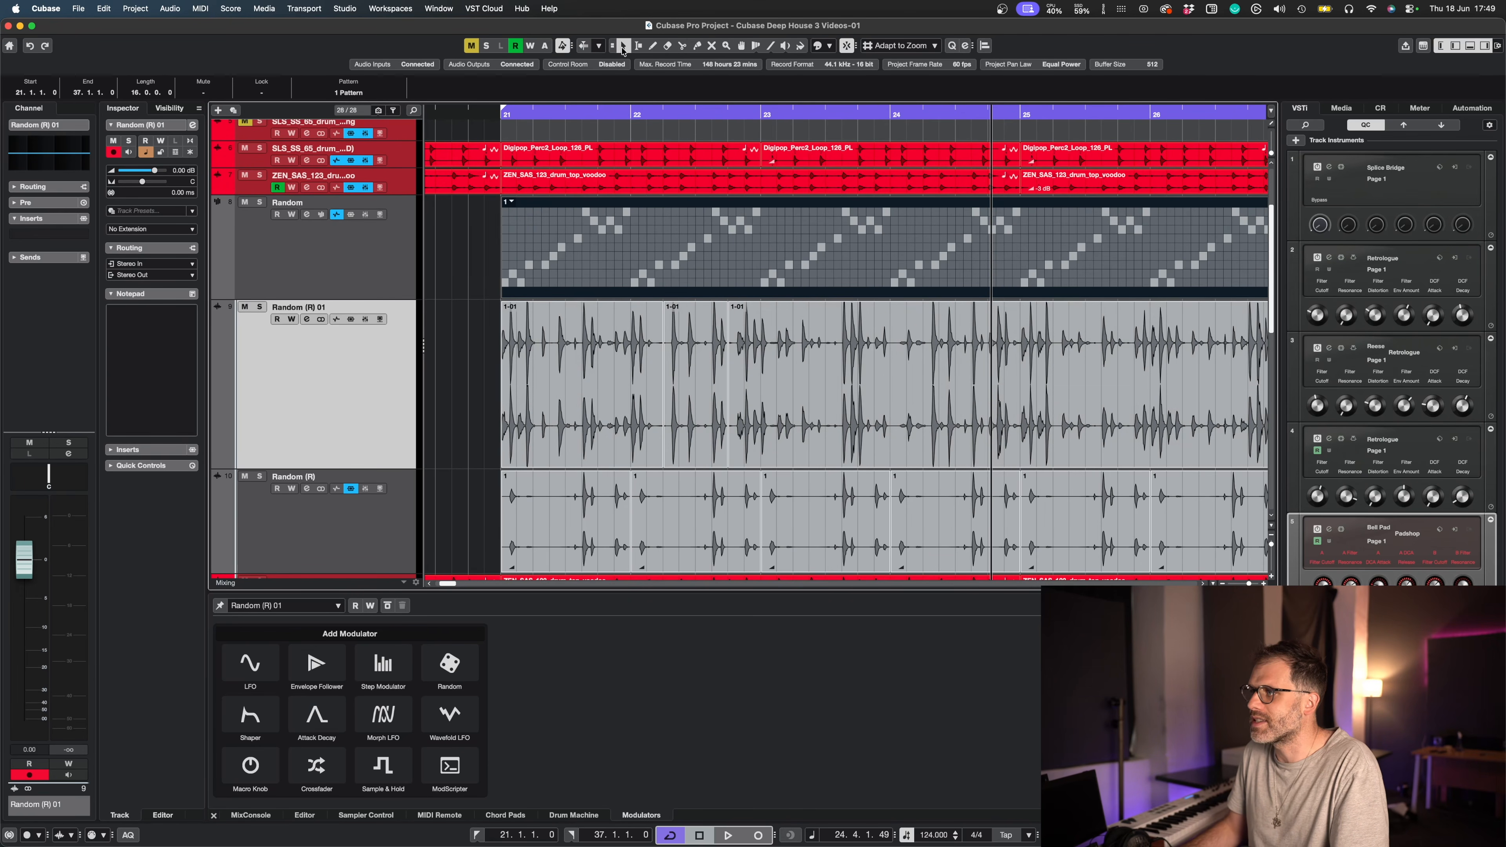
Delete the rendered audio on both sides of the isolated section and move that section to the start of bar 21.
left_click(606, 364)
key("Delete")
left_click(748, 356)
key("Delete")
left_click_drag(704, 359, 546, 367)
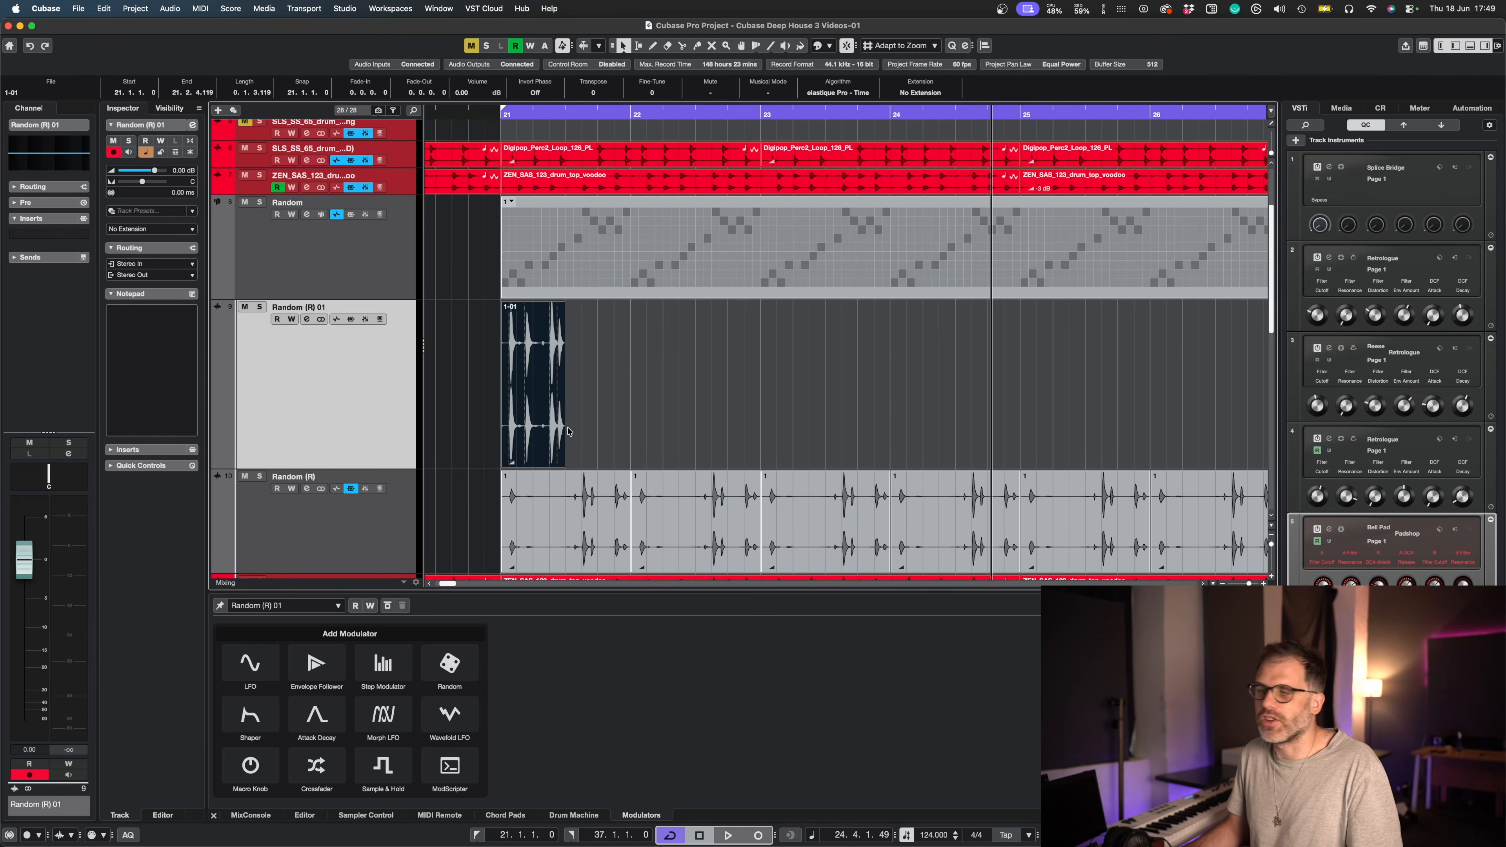
Colour the Random (R) track yellow-green and delete the short clip on the Random (R) 01 track.
left_click(556, 533)
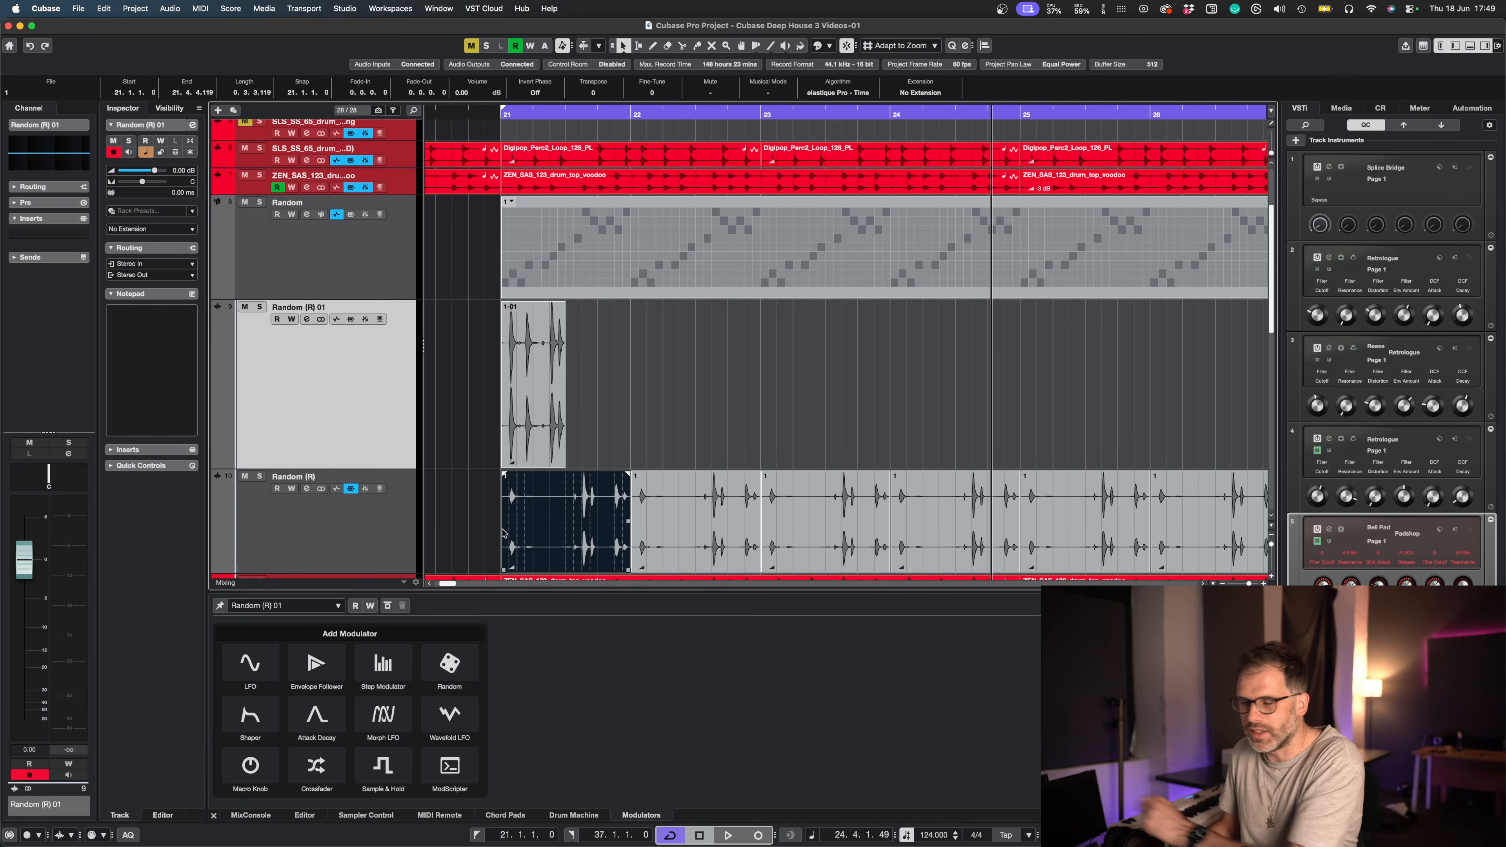
left_click(232, 514)
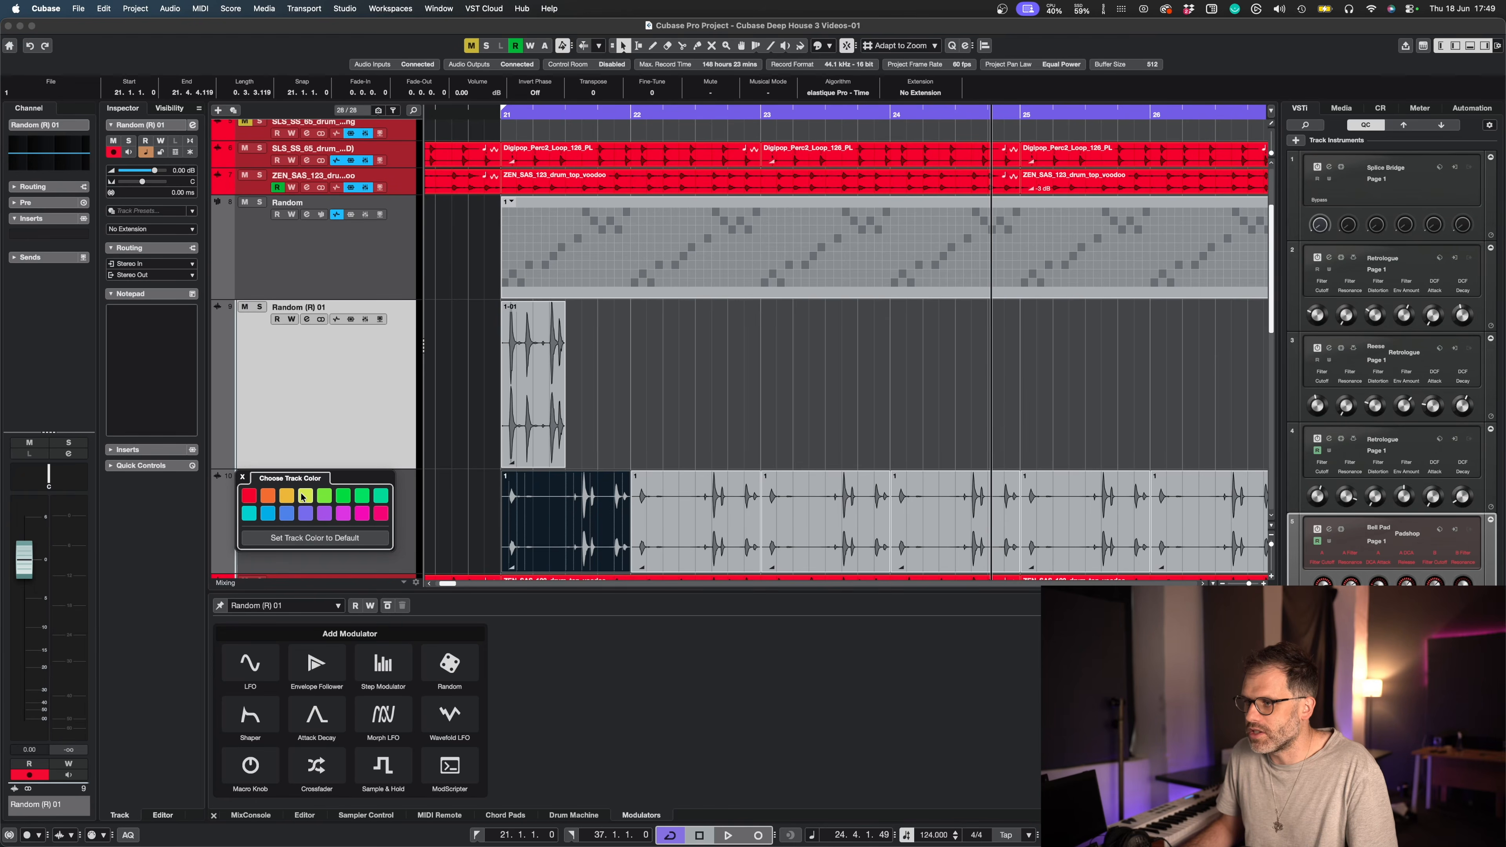
left_click(304, 496)
left_click(550, 390)
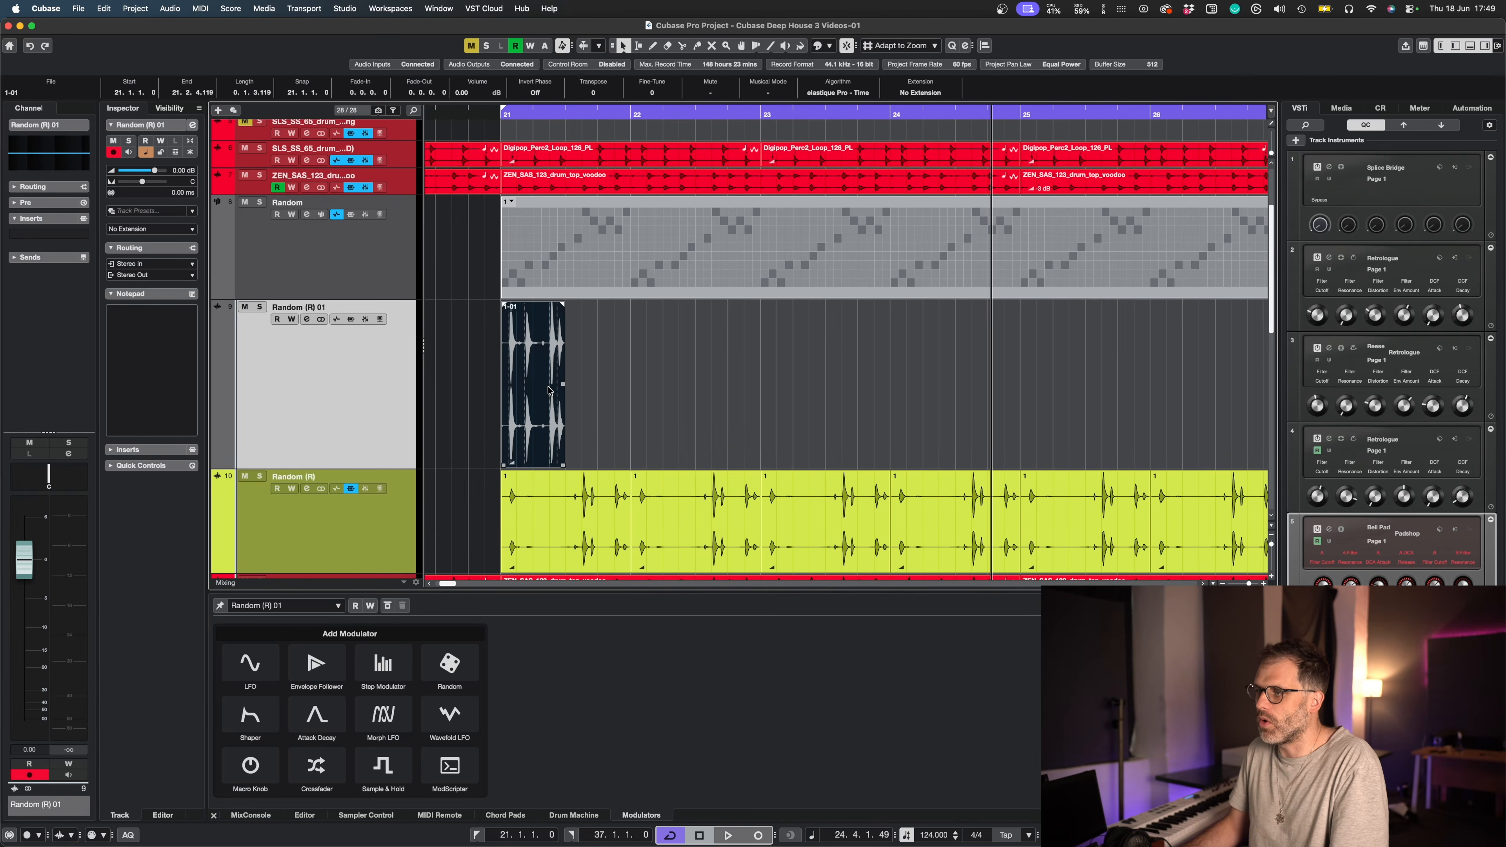
key("Delete")
Solo the Random (R) track, select it and audition its looped clips.
left_click(259, 477)
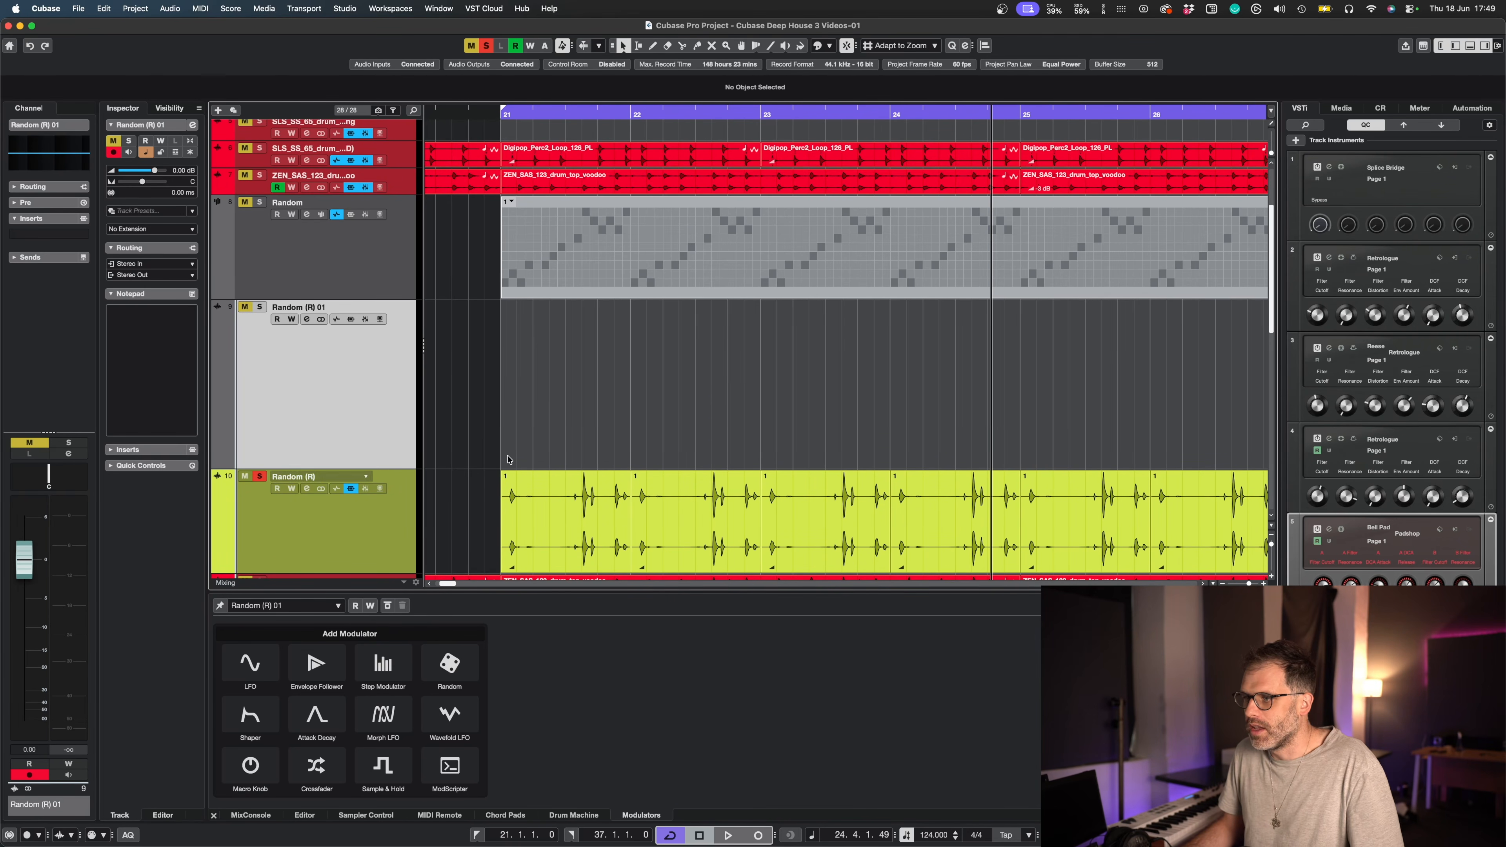
key("space")
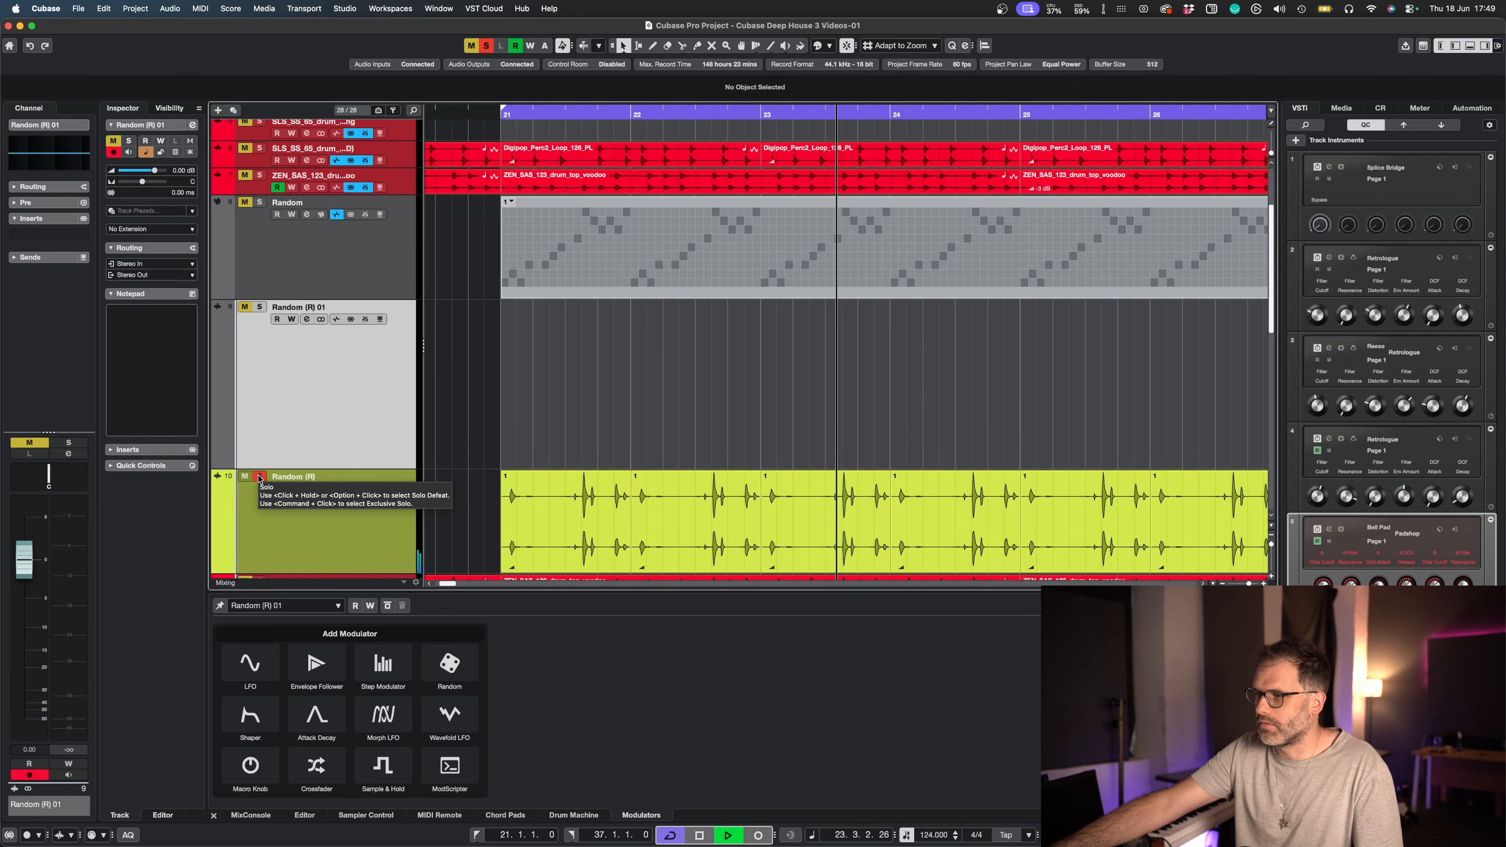
left_click(329, 515)
left_click(587, 547)
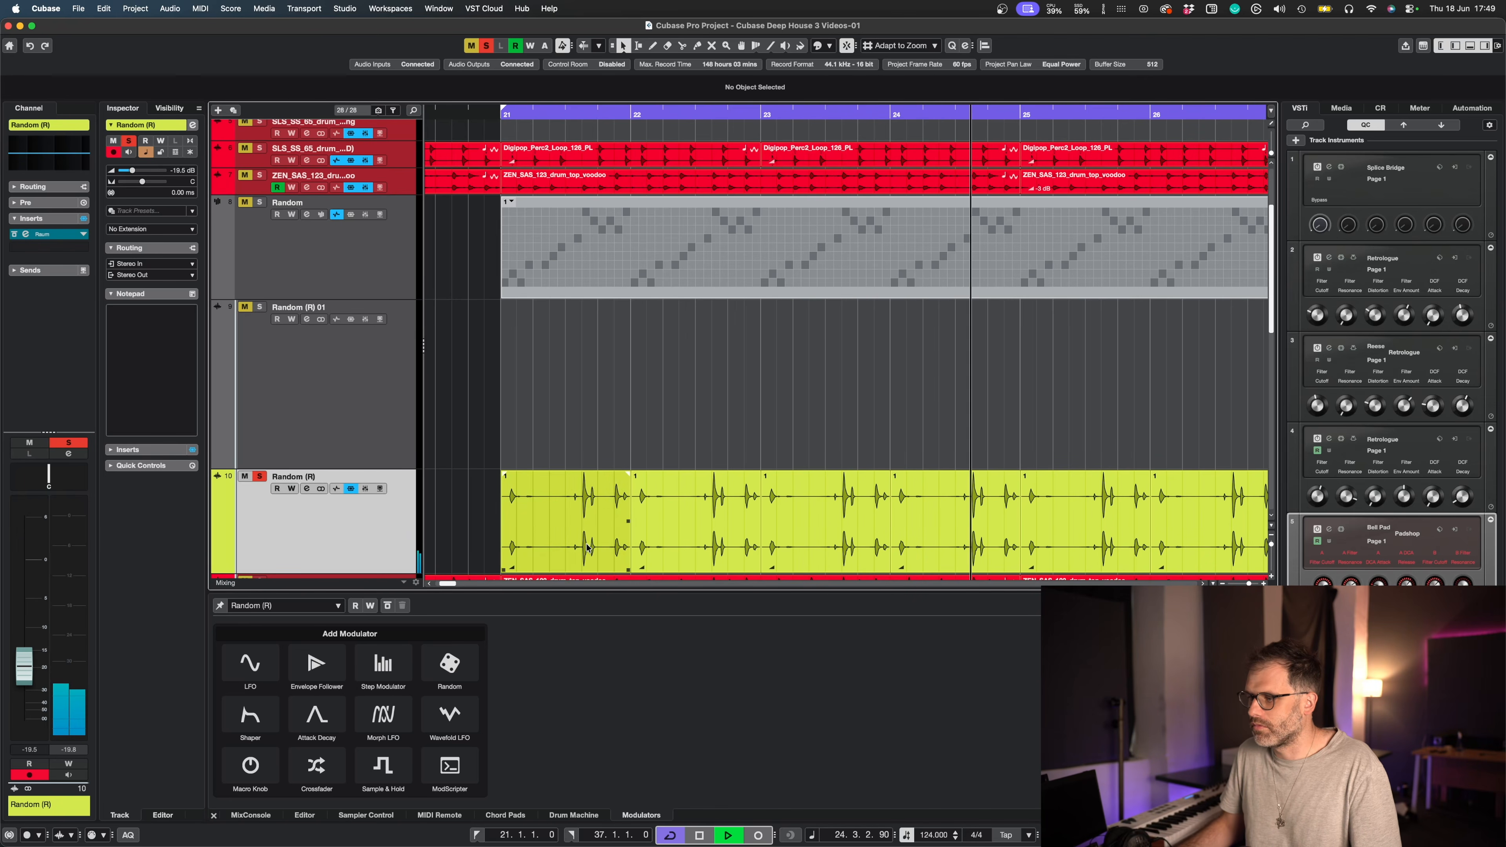
key("space")
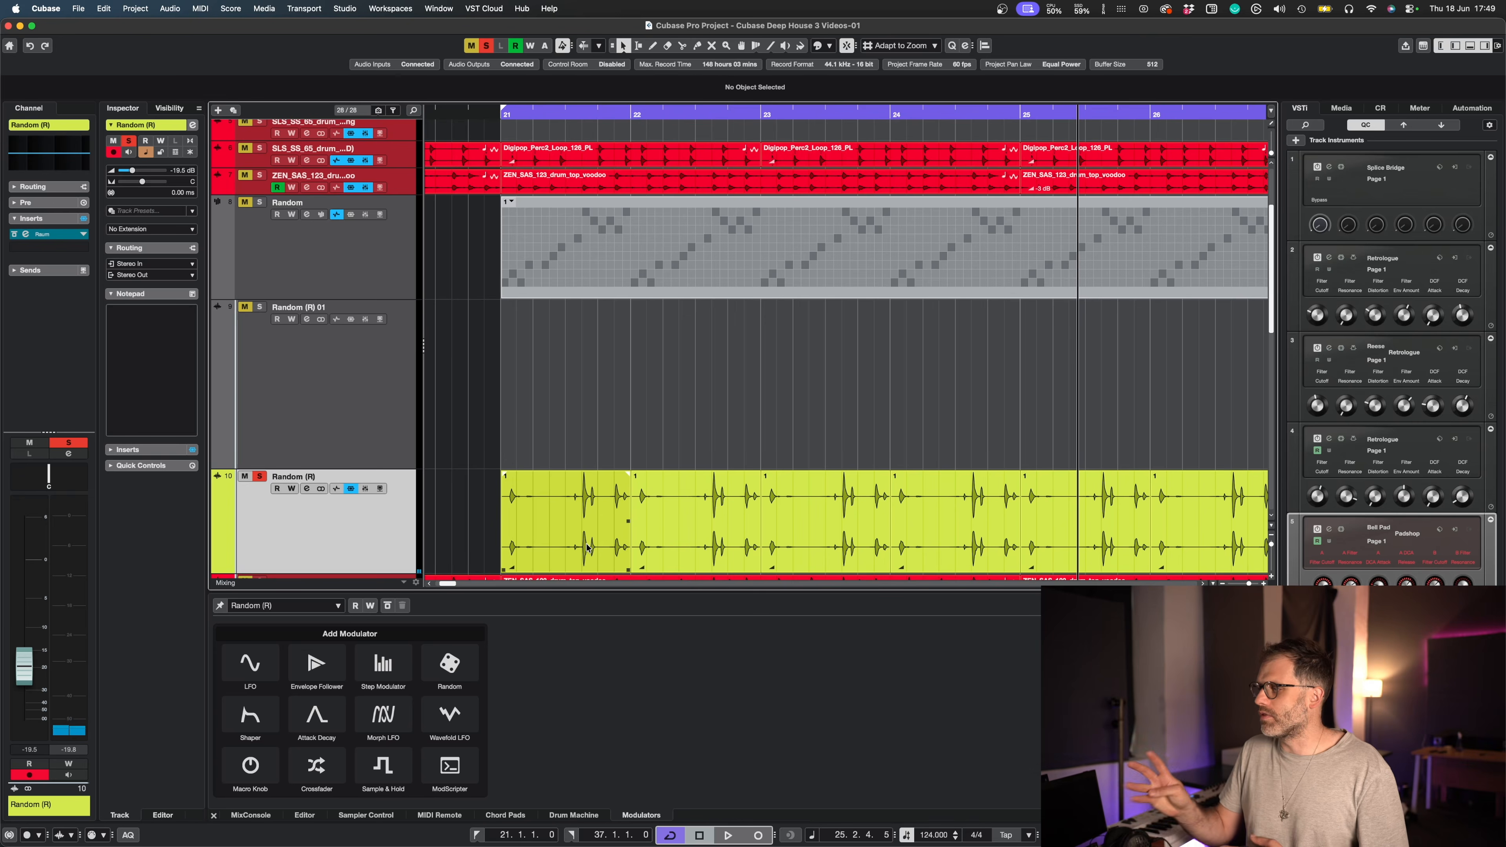
Unsolo the Random (R) track and play it within the full mix.
left_click(515, 435)
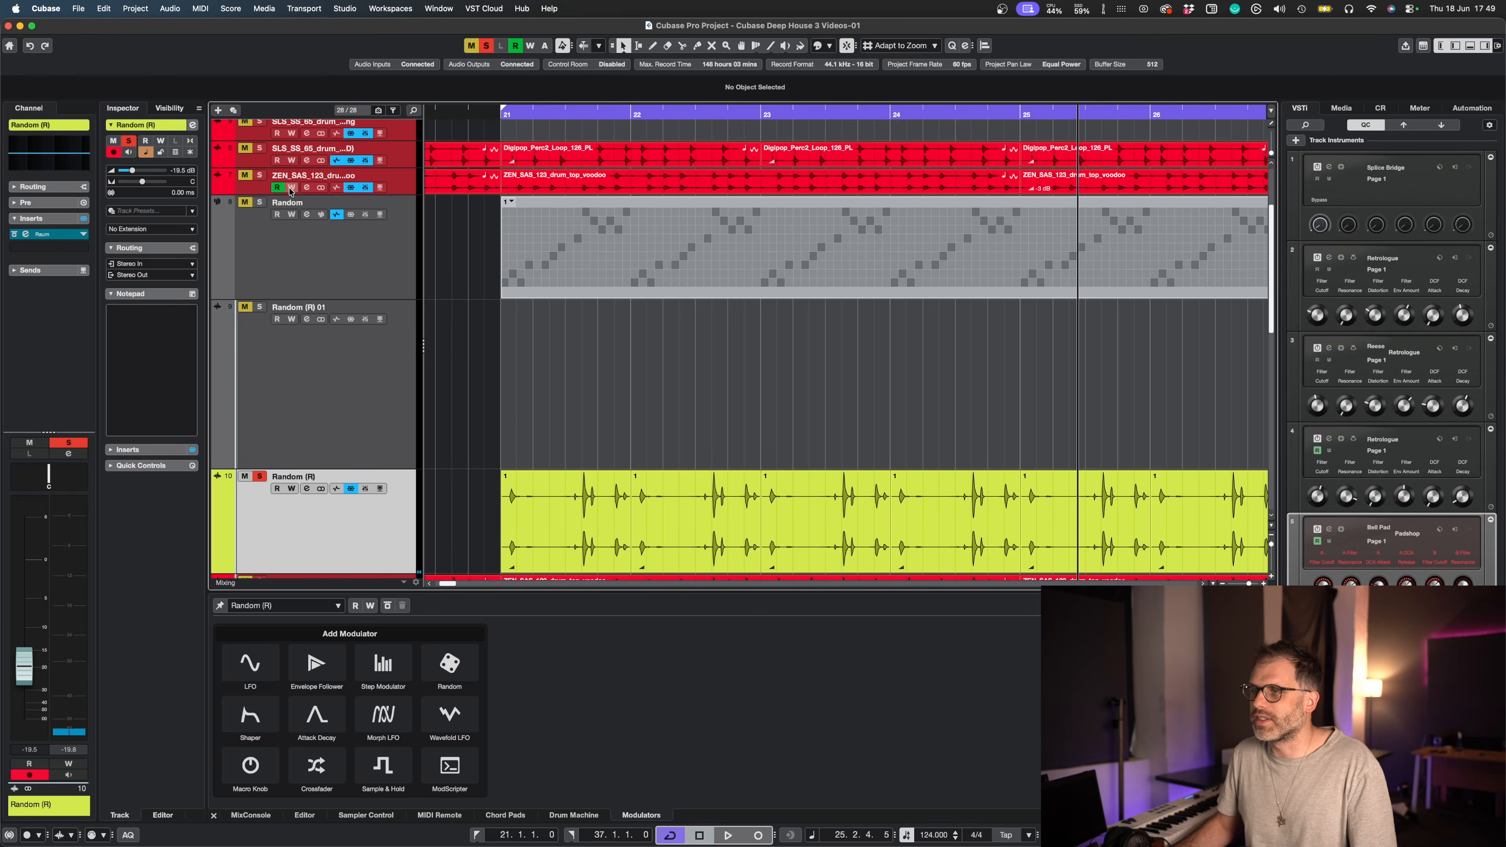
left_click(258, 477)
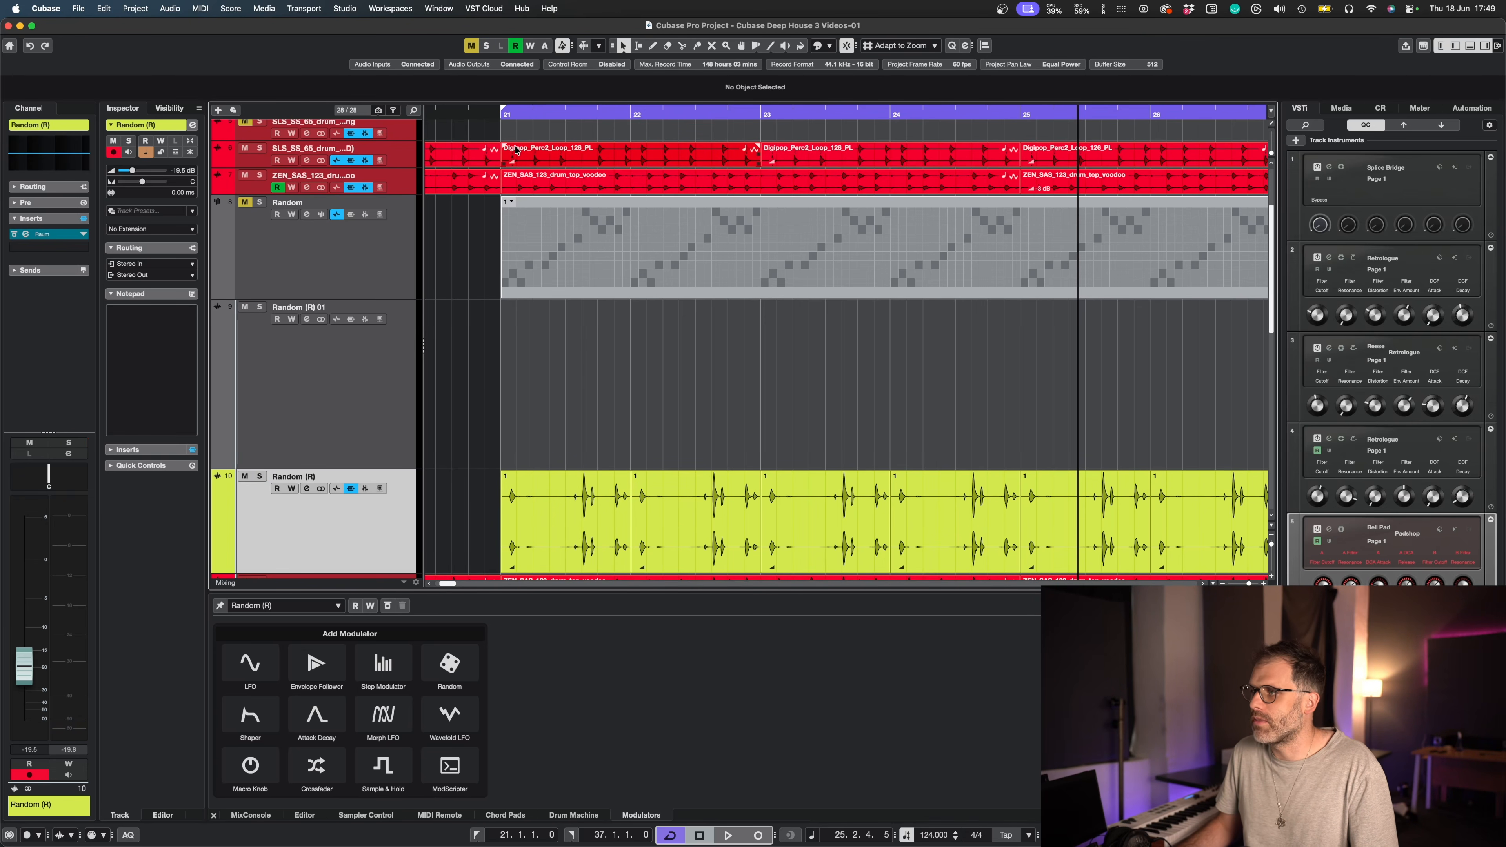
key("space")
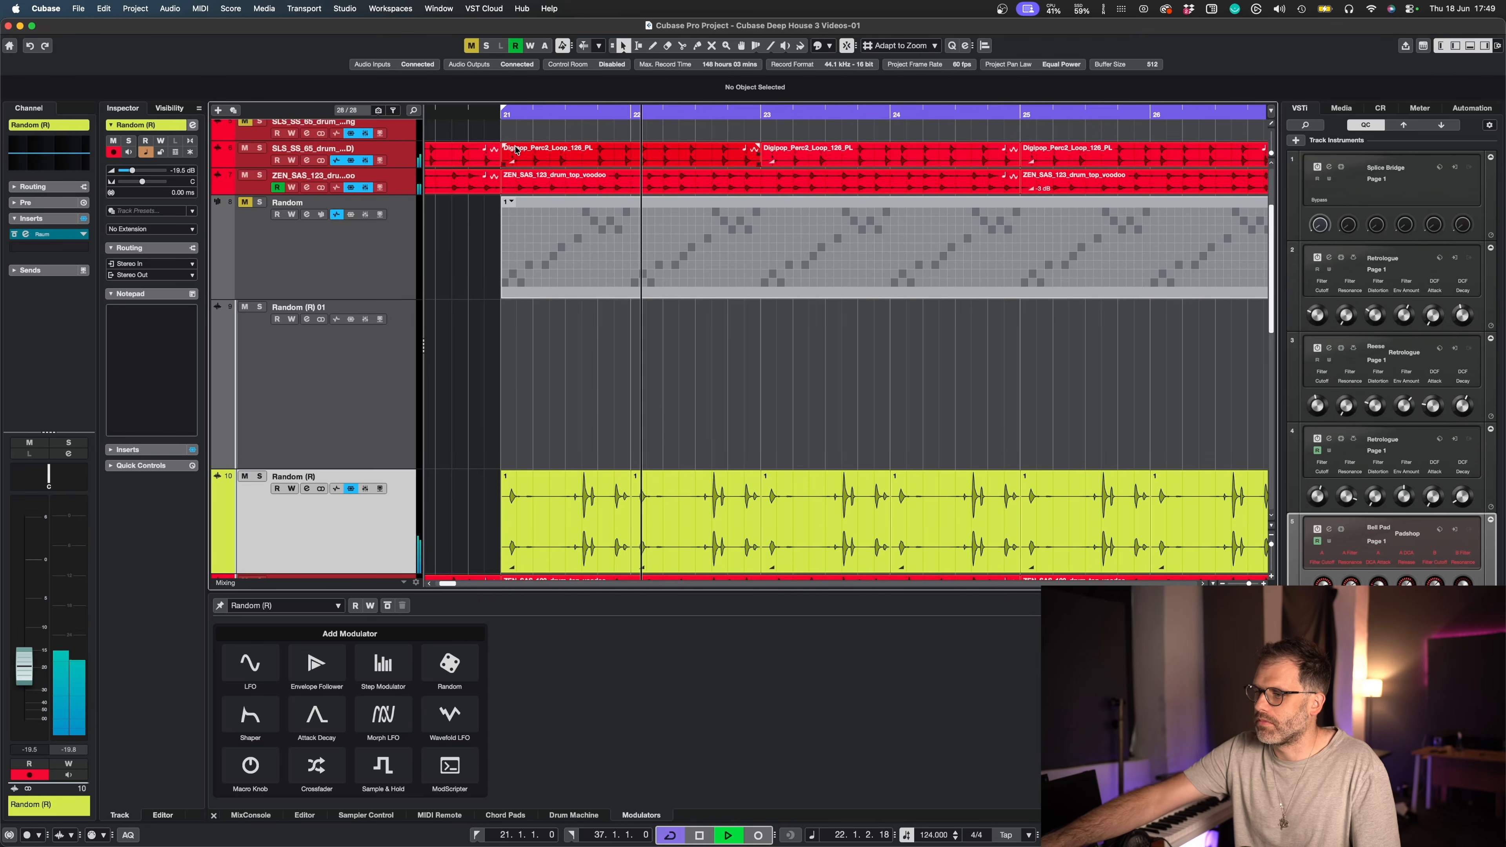
left_click(260, 477)
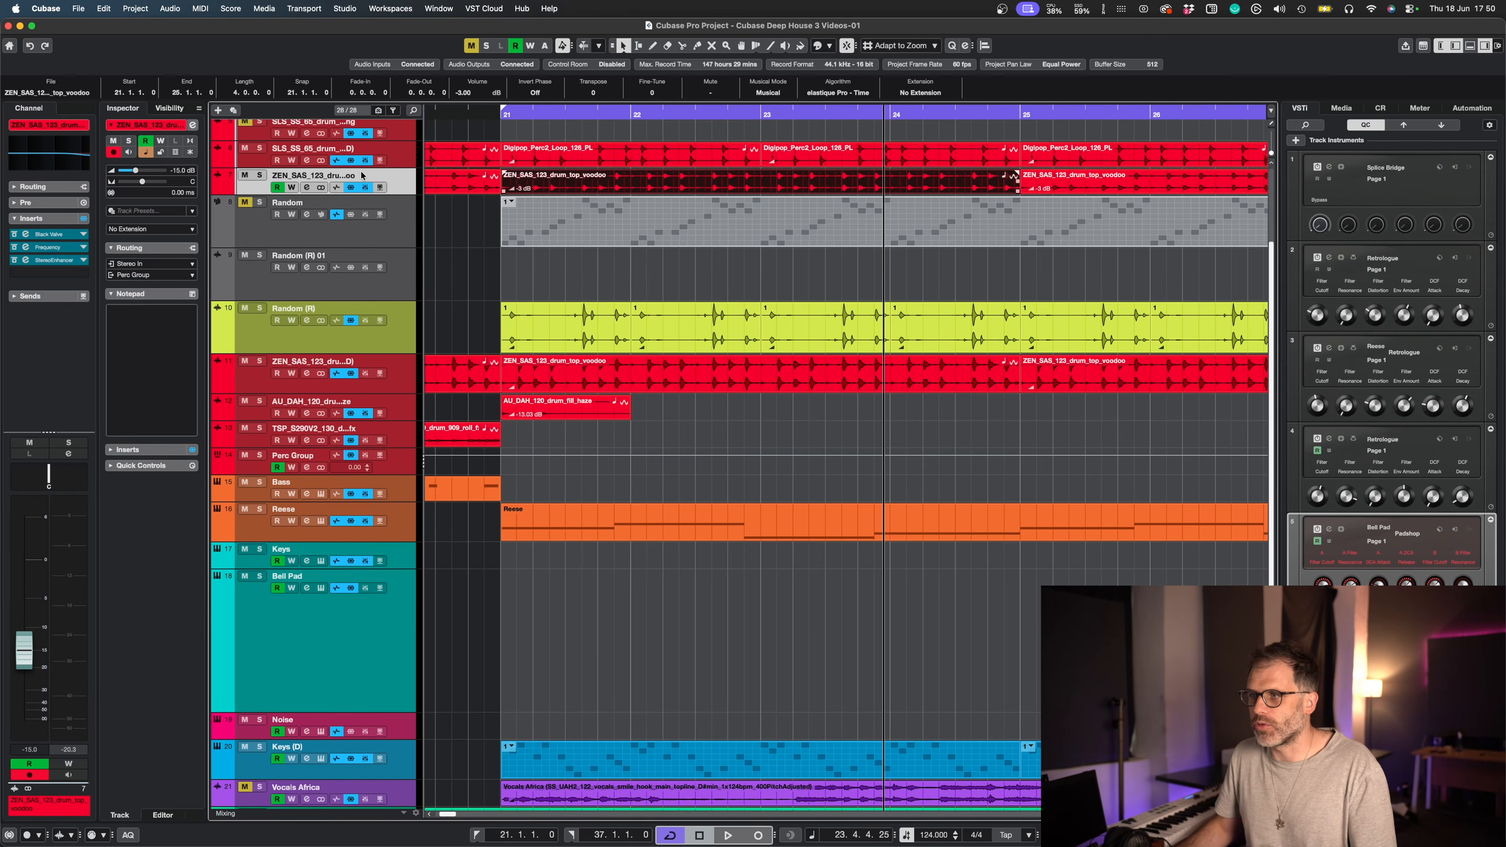
Solo the ZEN_SAS_123 drum loop track above the Random track and audition it.
left_click(260, 176)
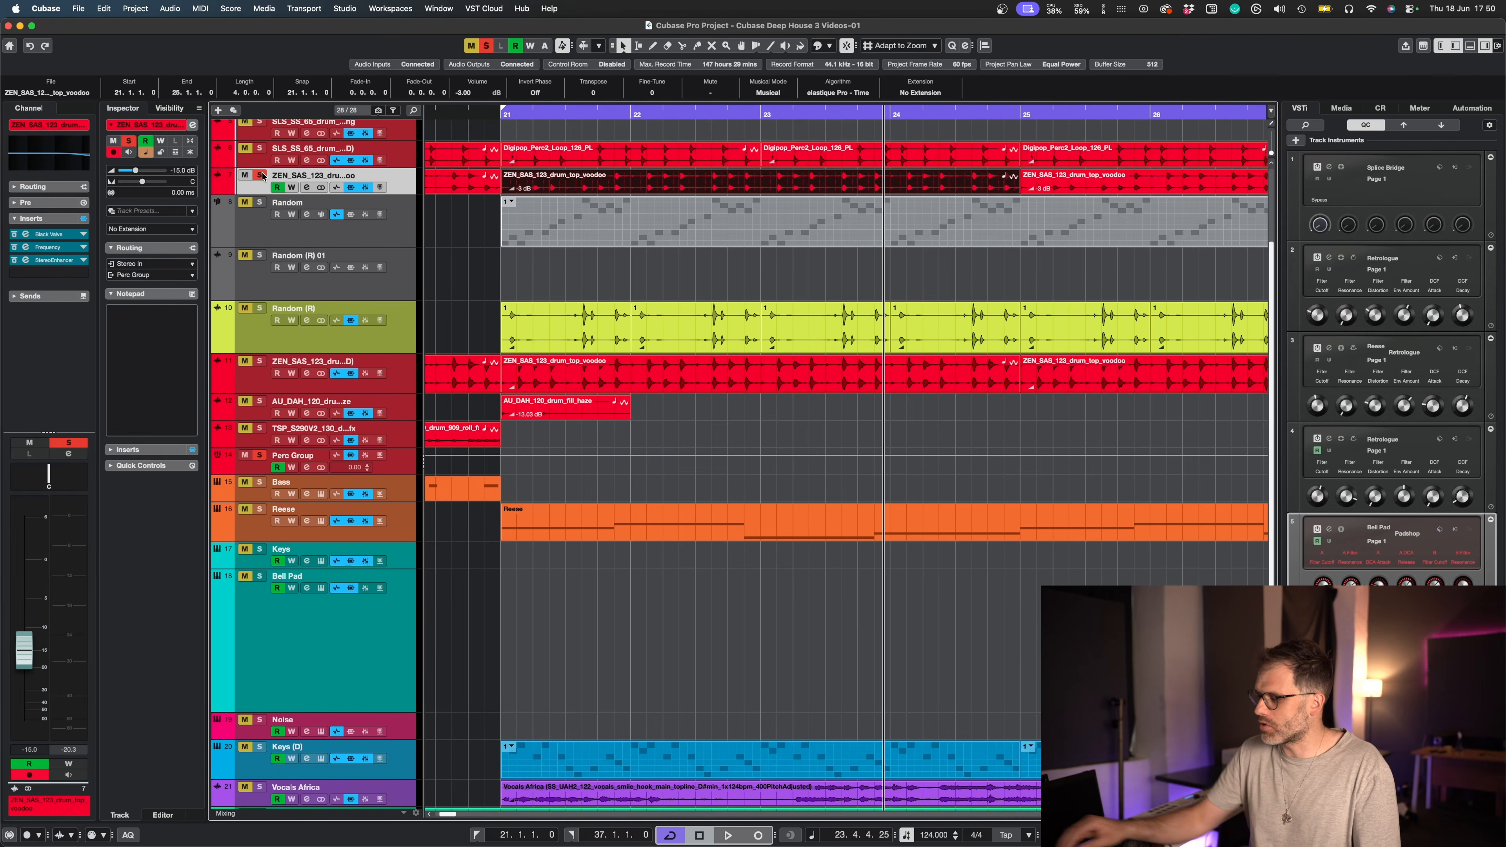
key("space")
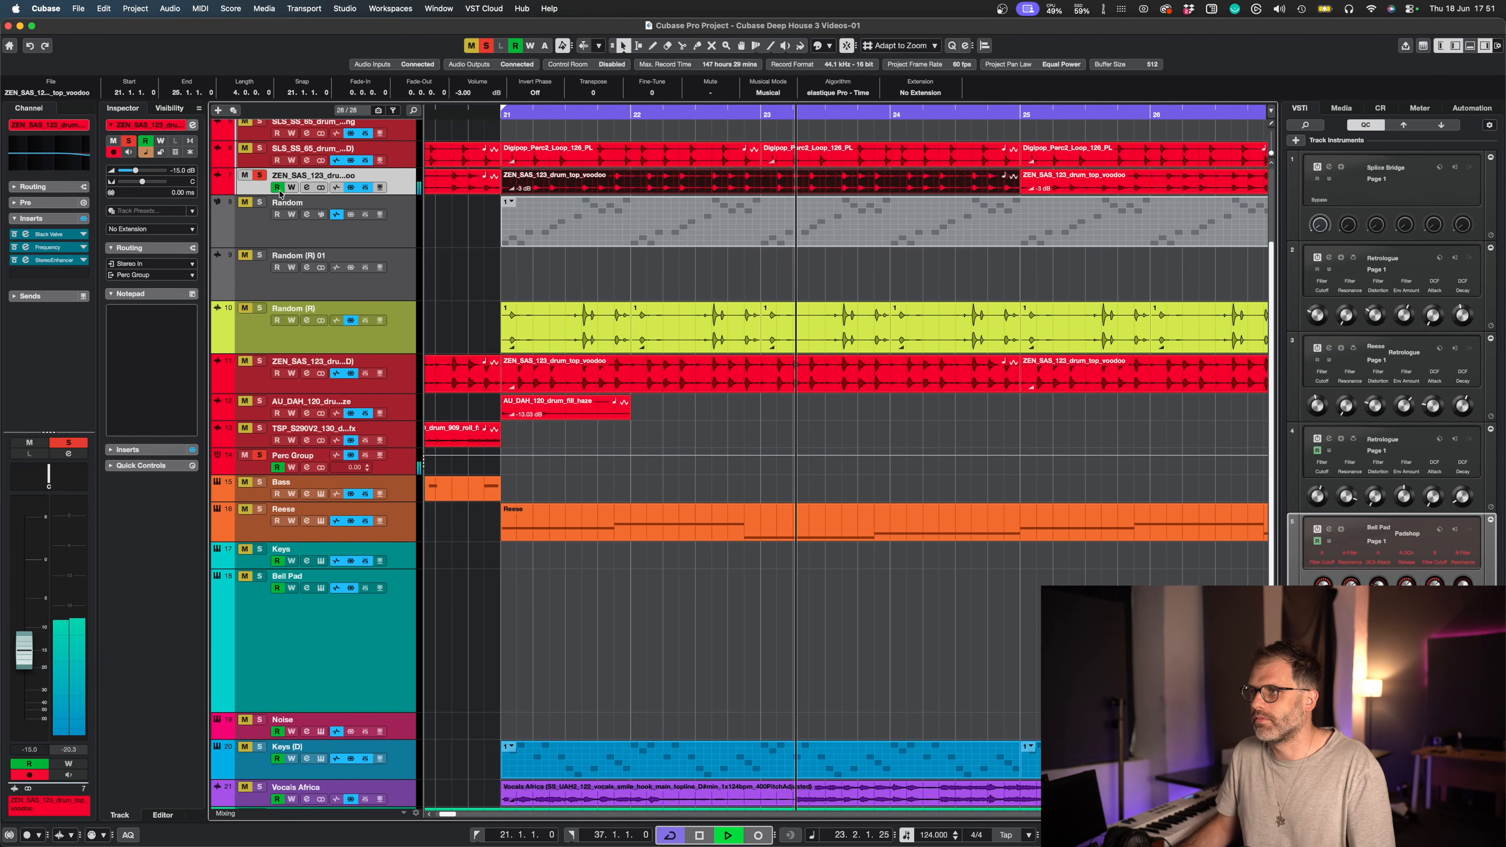
key("space")
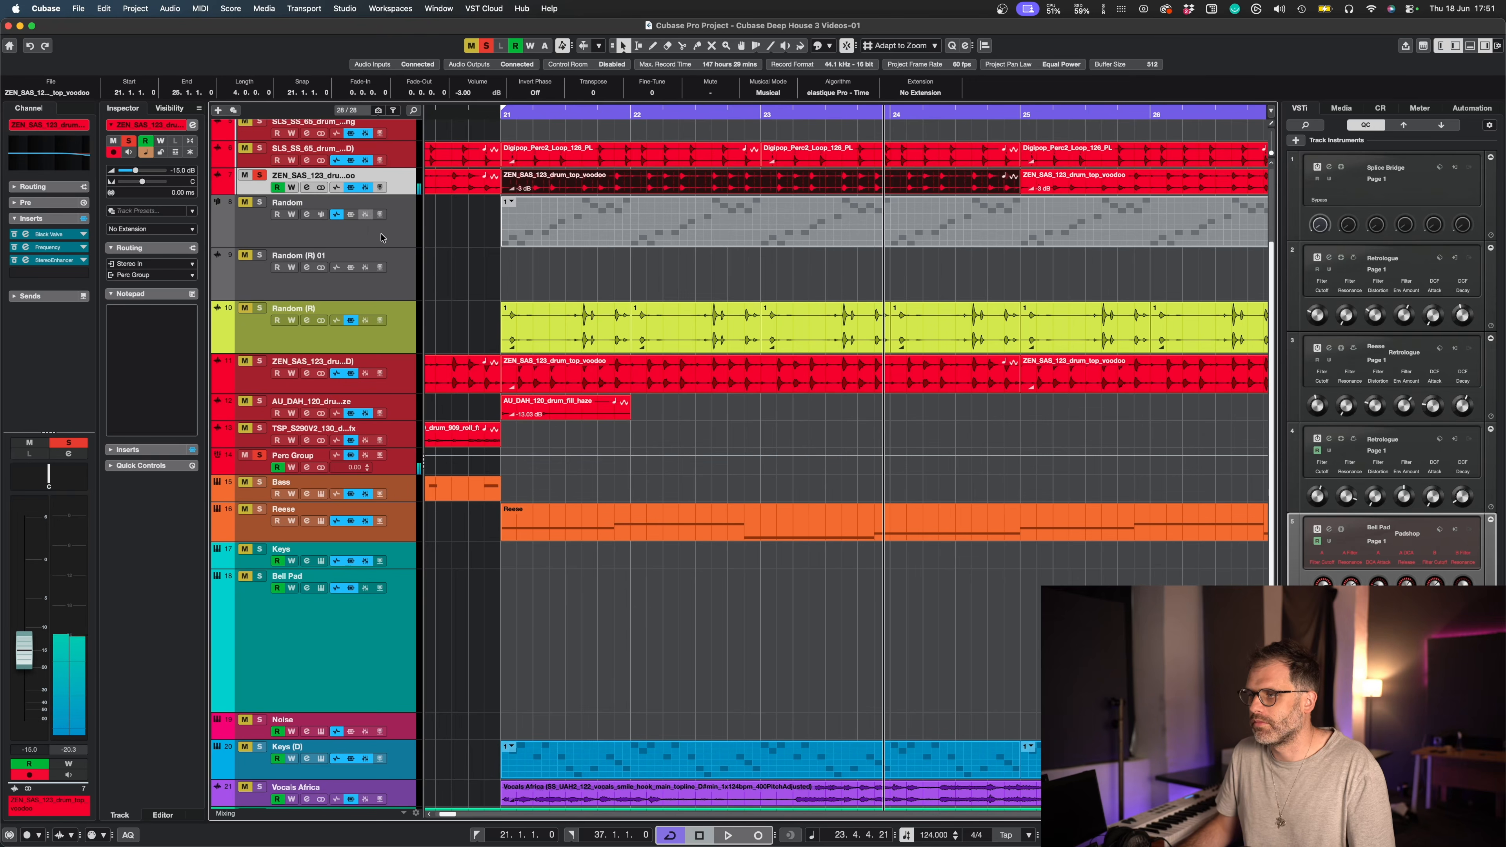
Solo the Random (R) track instead of the upper ZEN_SAS_123 drum loop and audition it.
left_click(405, 319)
left_click(260, 309)
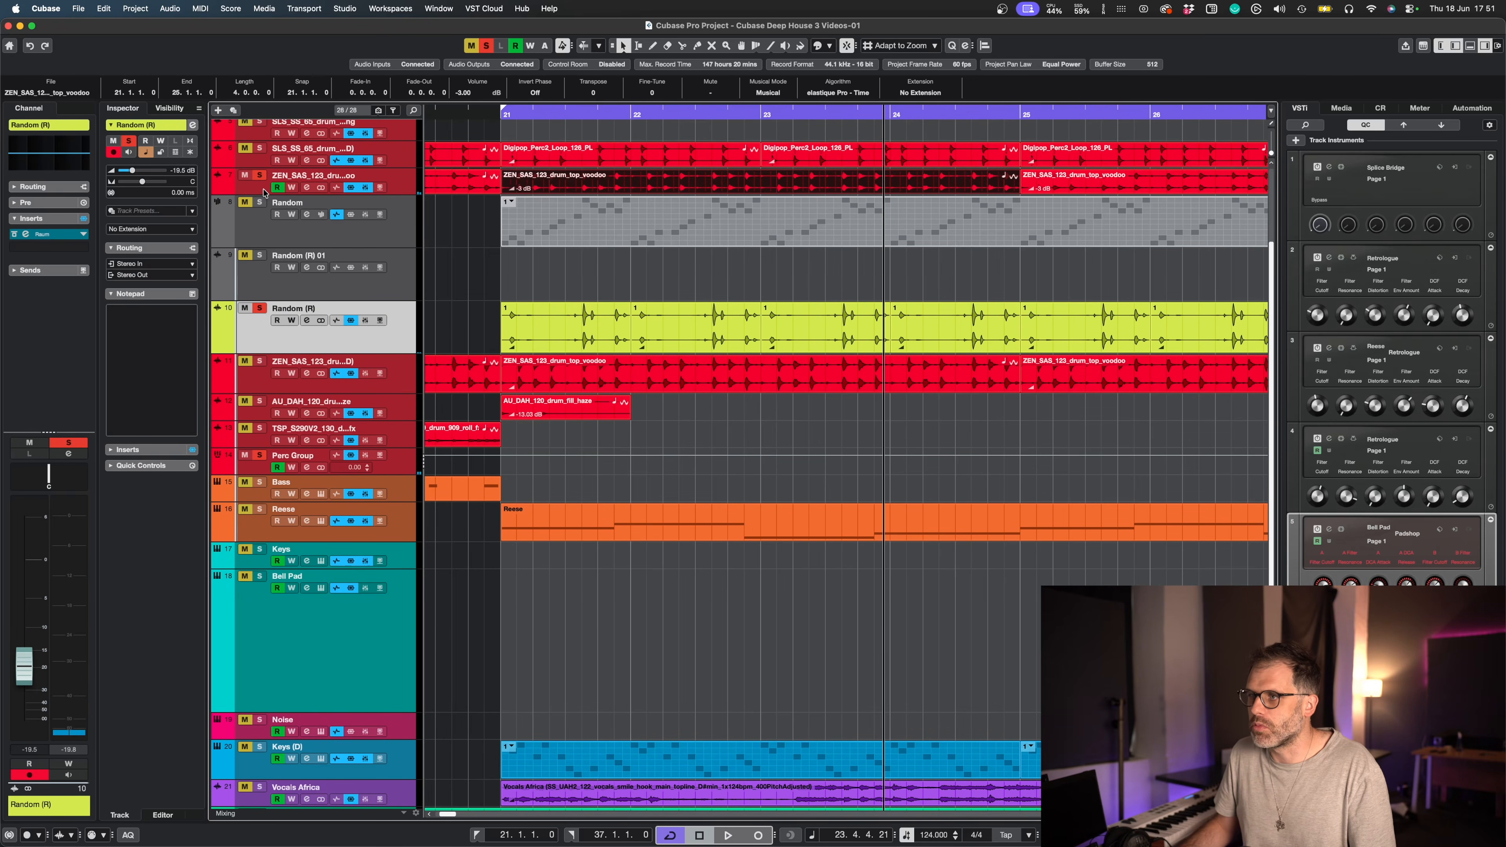
left_click(259, 176)
left_click(538, 332)
key("space")
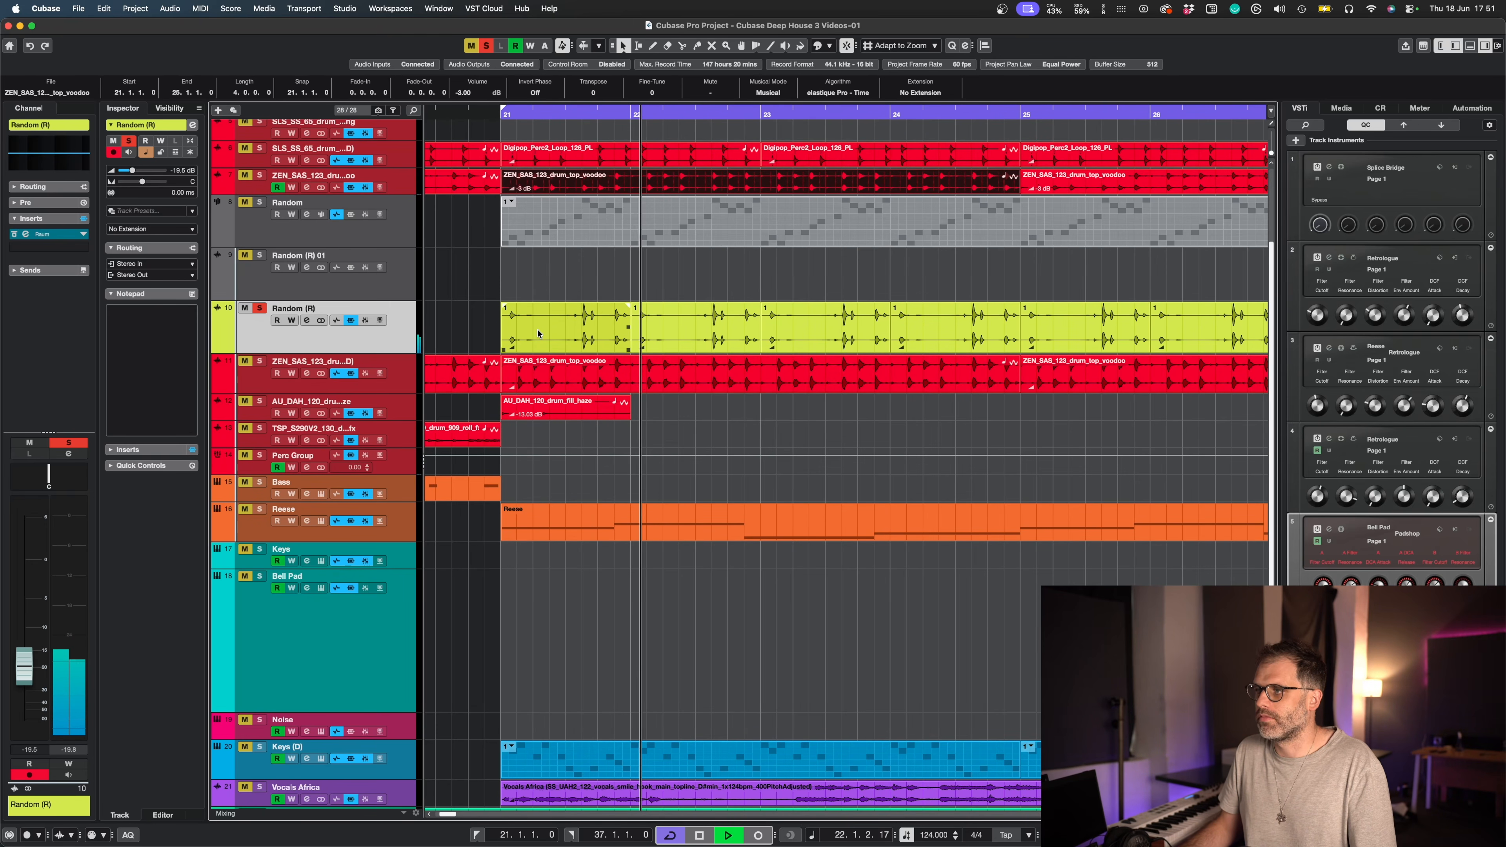
key("space")
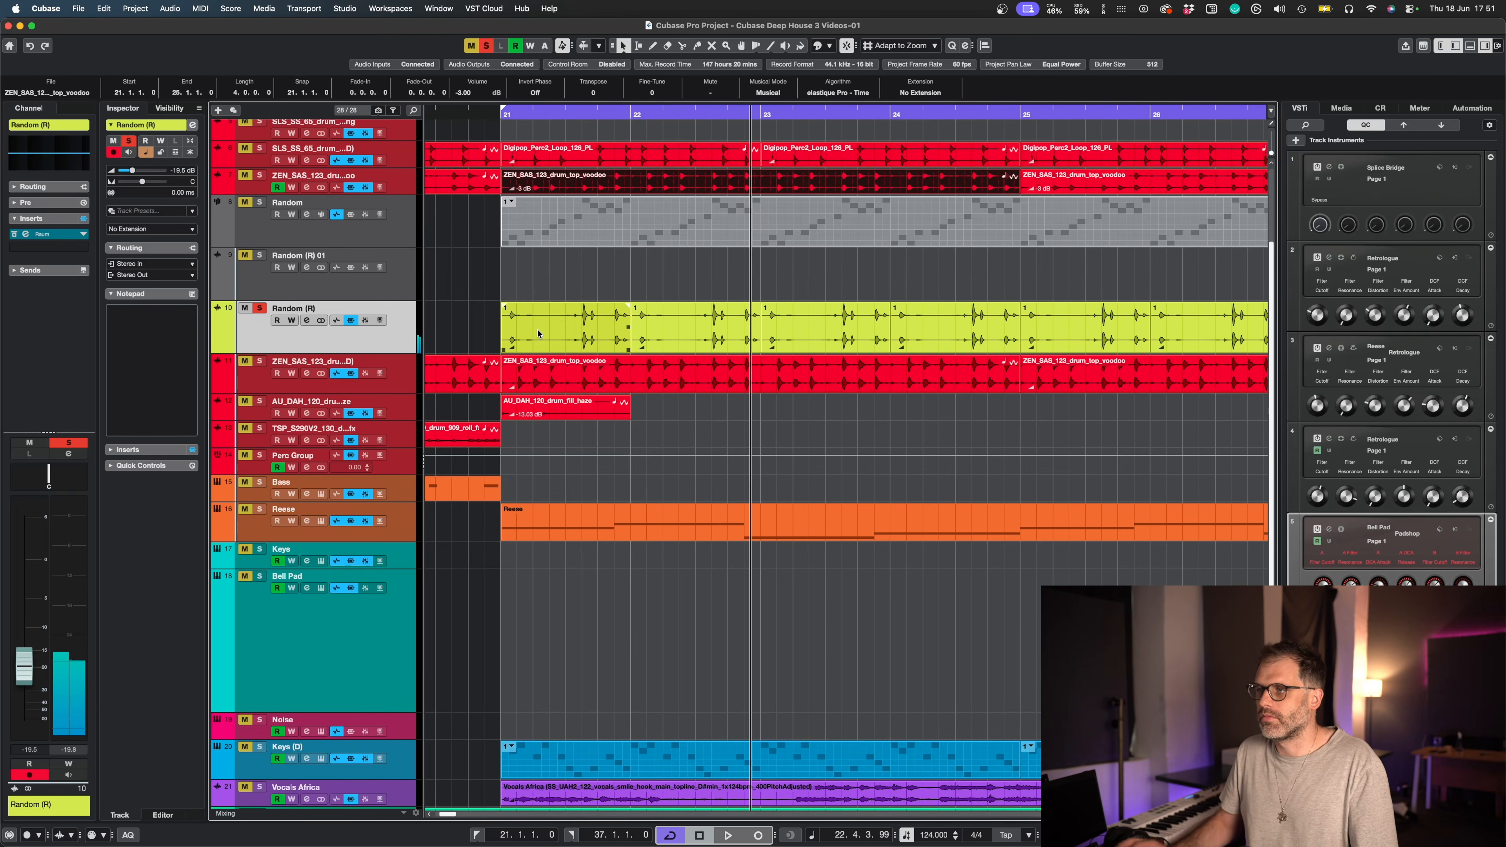
Audition the duplicate ZEN_SAS_123 loop below Random (R) on its own, and together with the soloed Random (R) track.
left_click(538, 364)
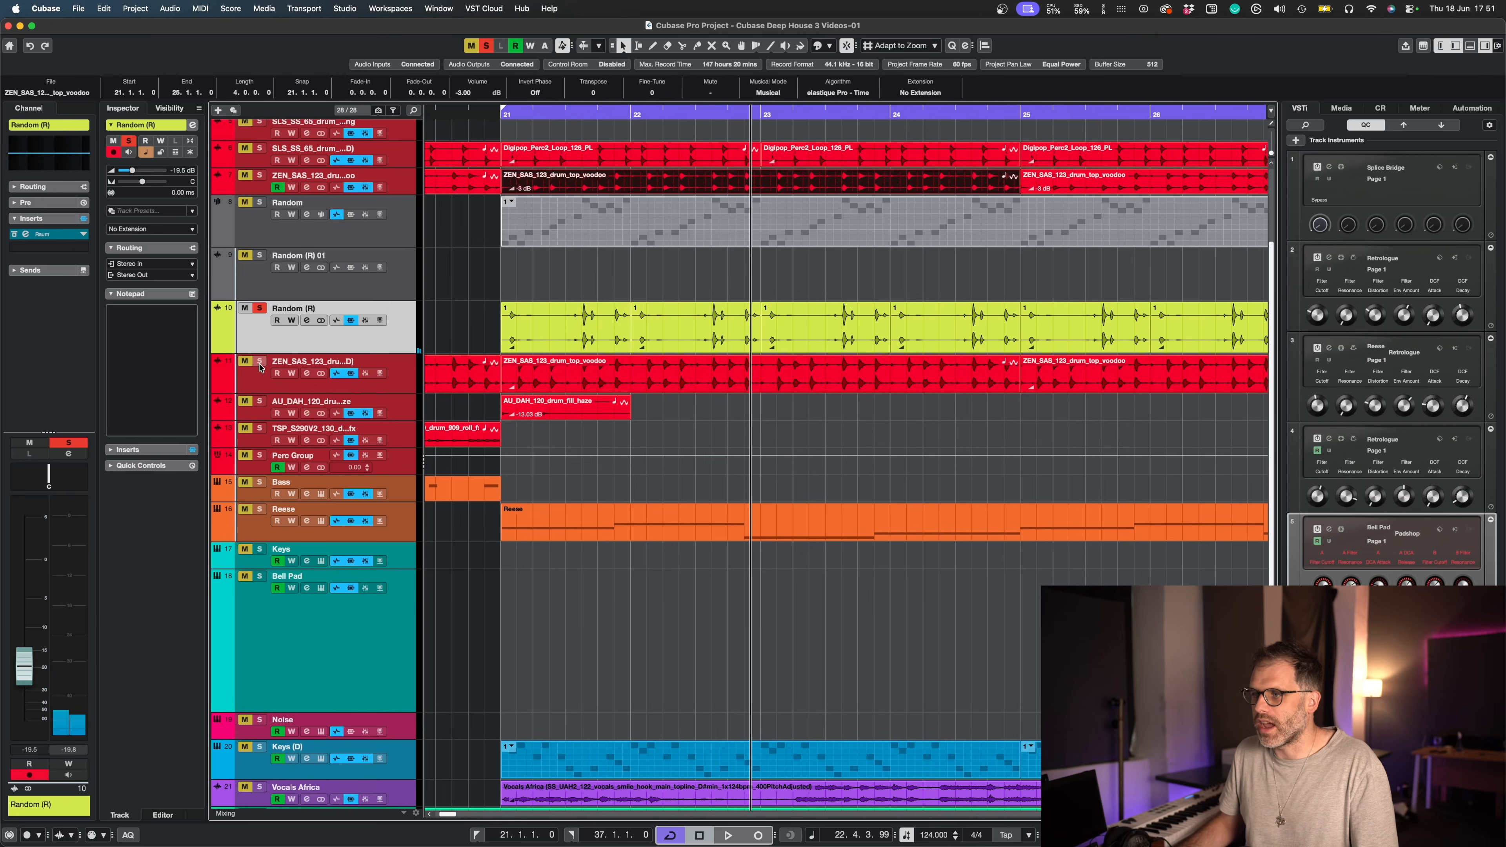
left_click(262, 308)
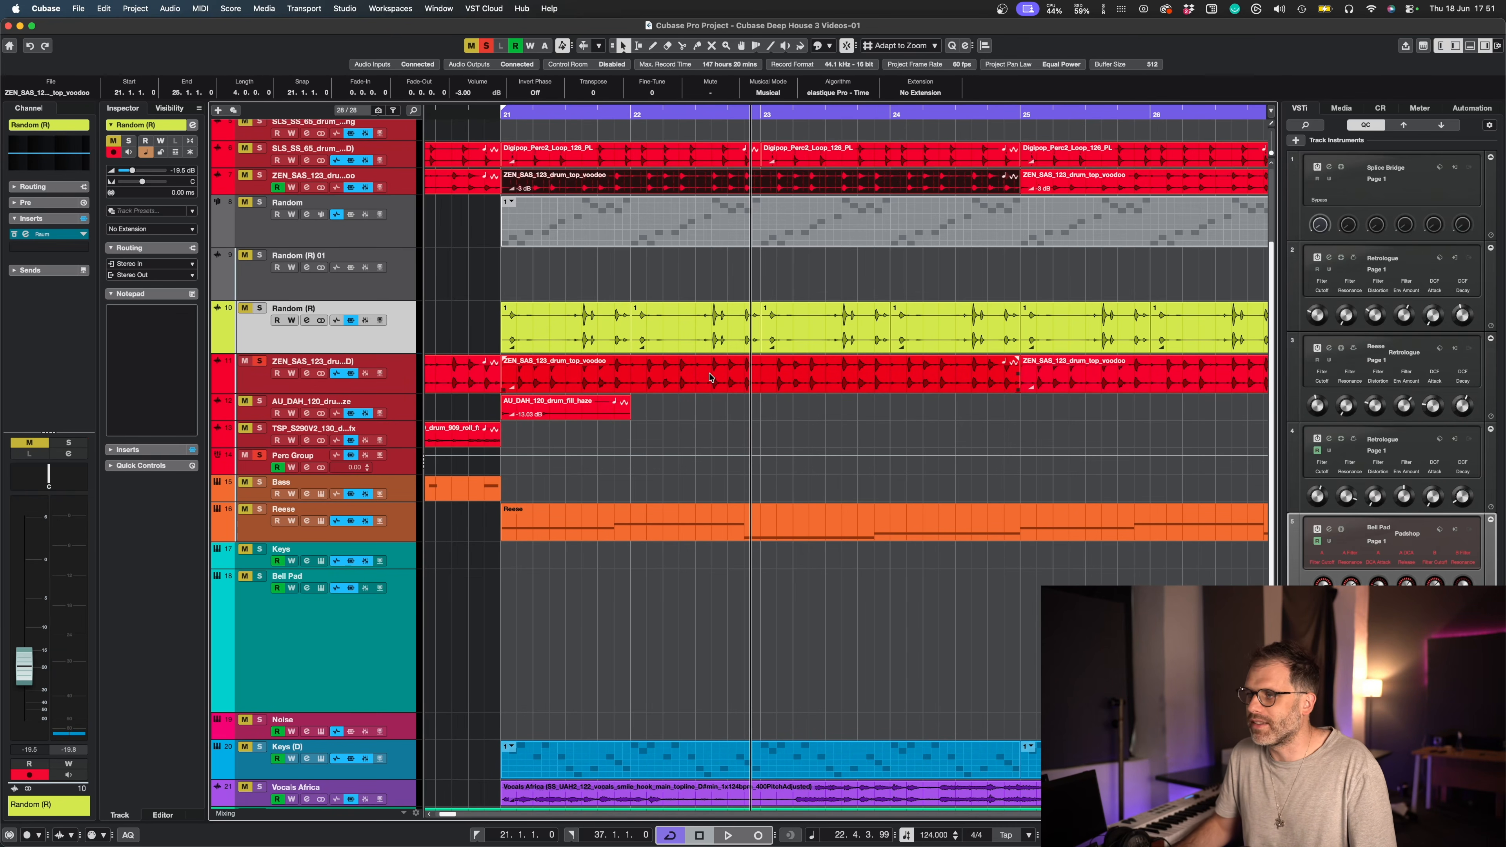
key("space")
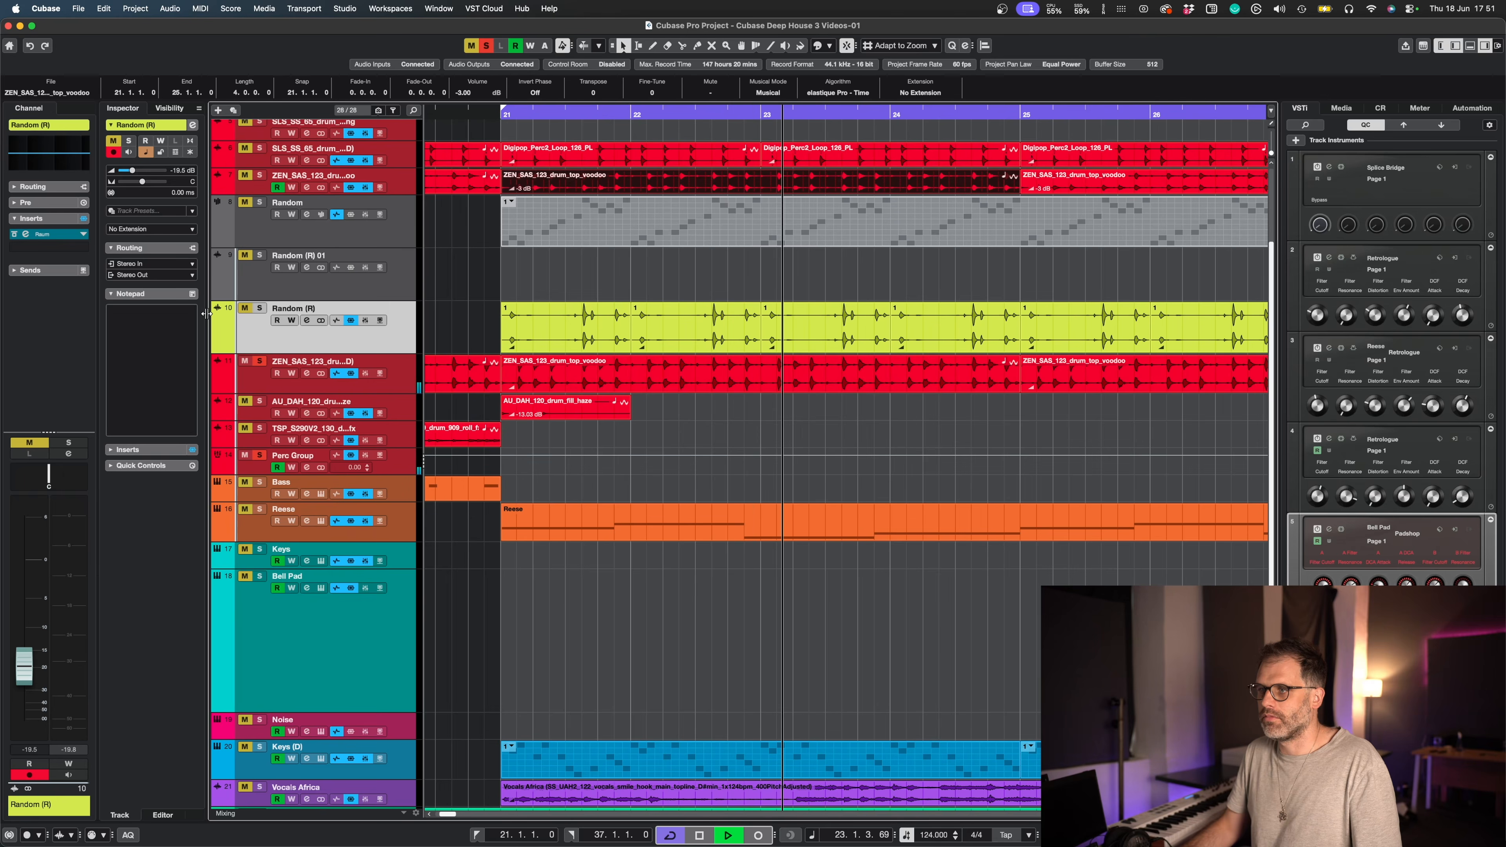
key("space")
left_click(259, 308)
key("space")
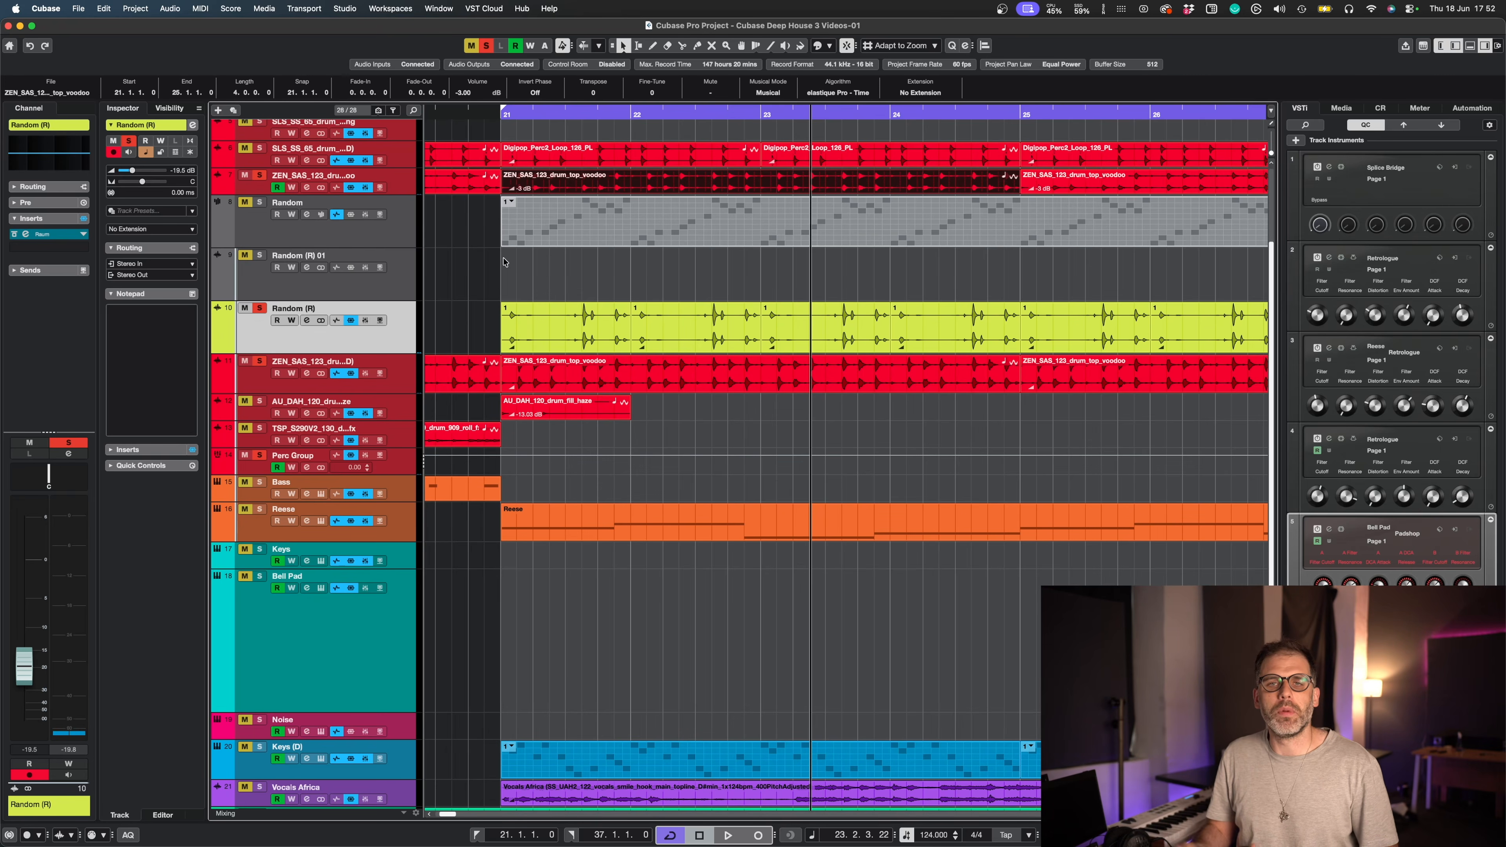
left_click(561, 320)
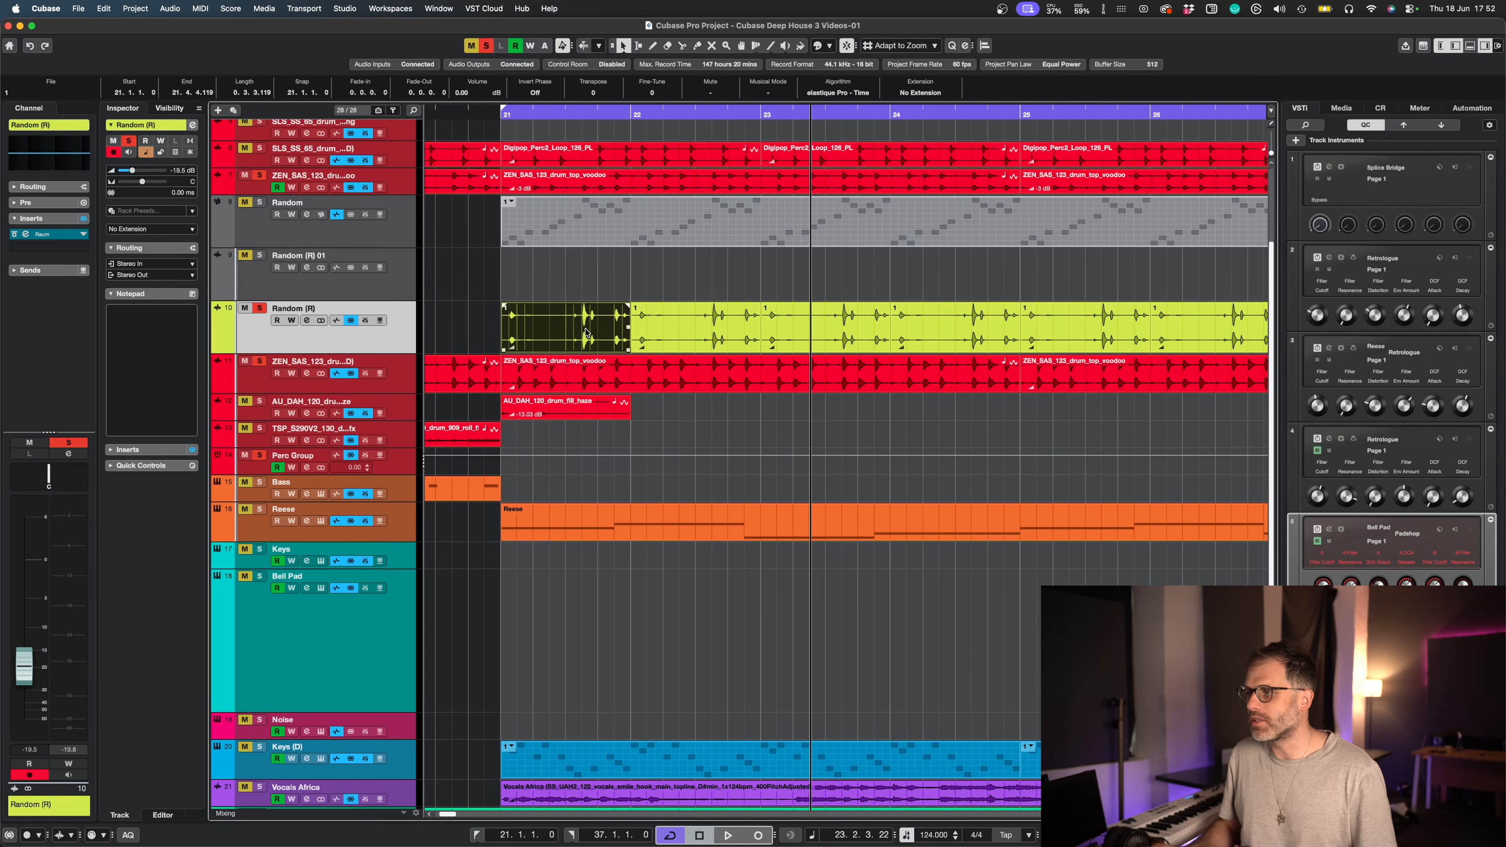
left_click(620, 375)
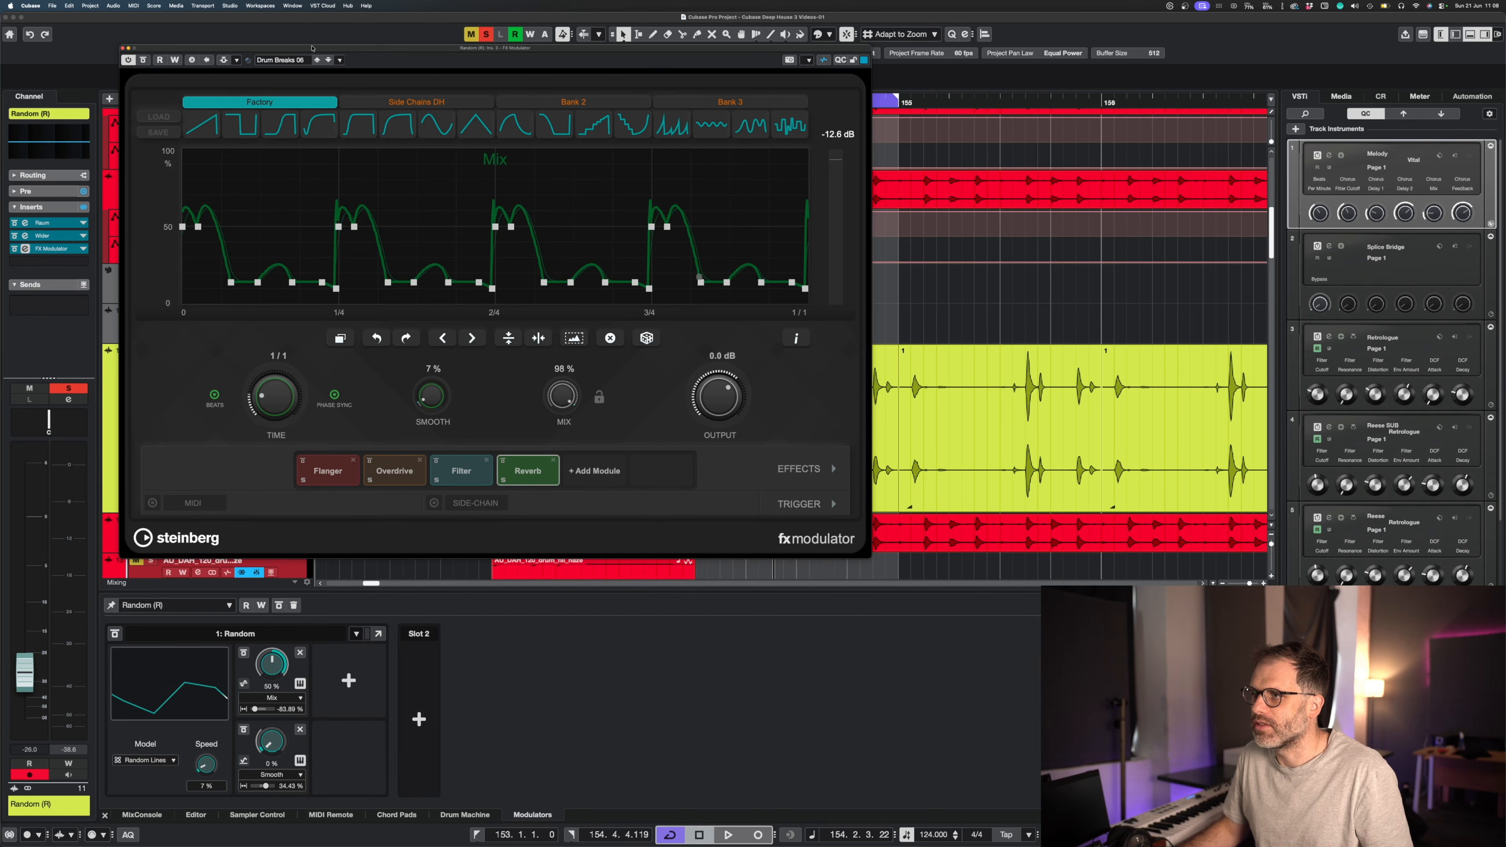
Play the Random (R) track with its FX Modulator active, compare it with the effect bypassed and stop playback.
key("space")
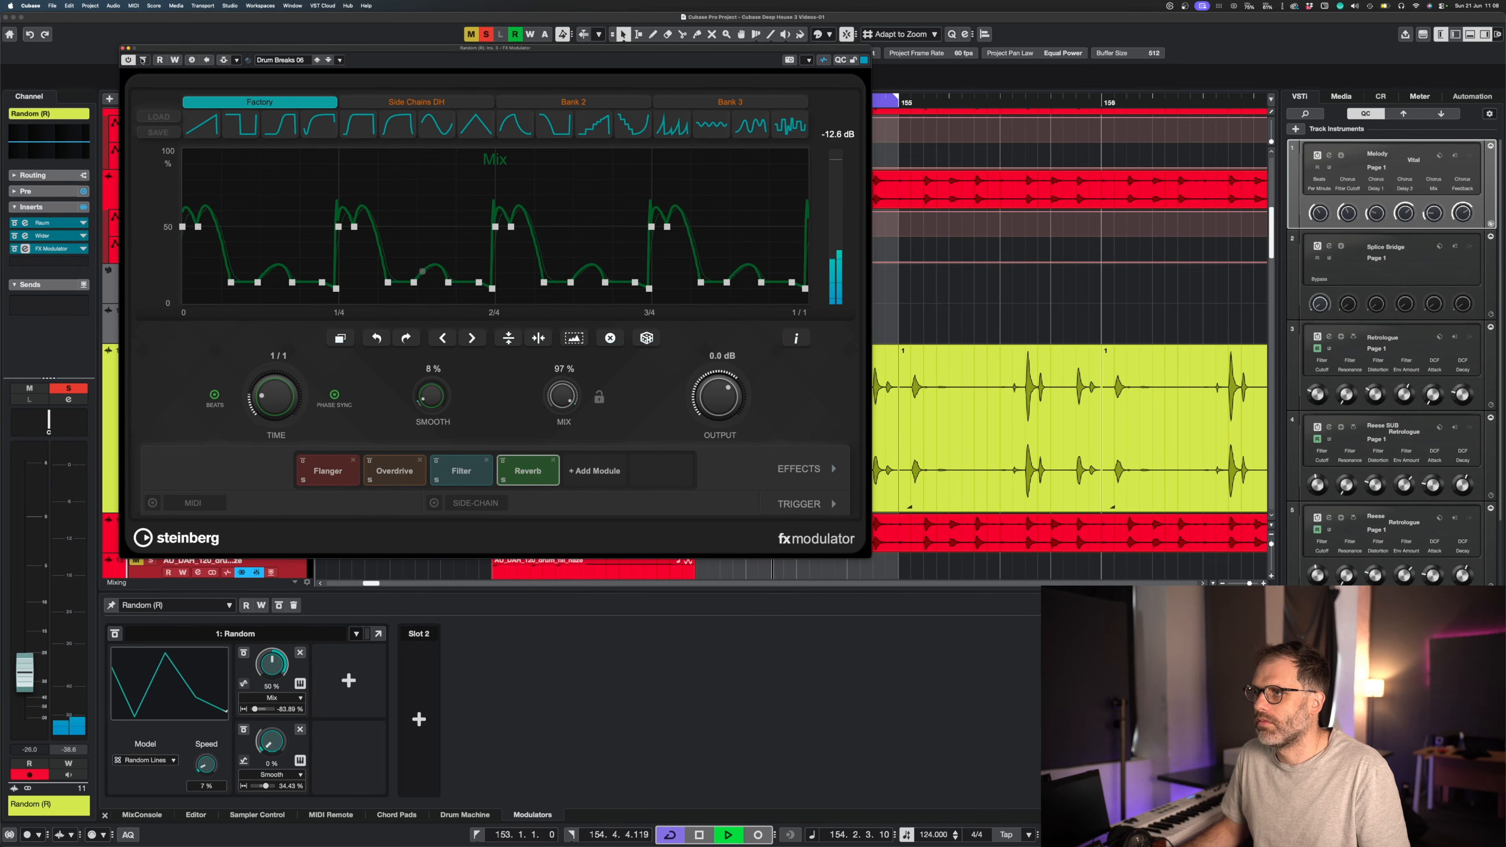
left_click(143, 60)
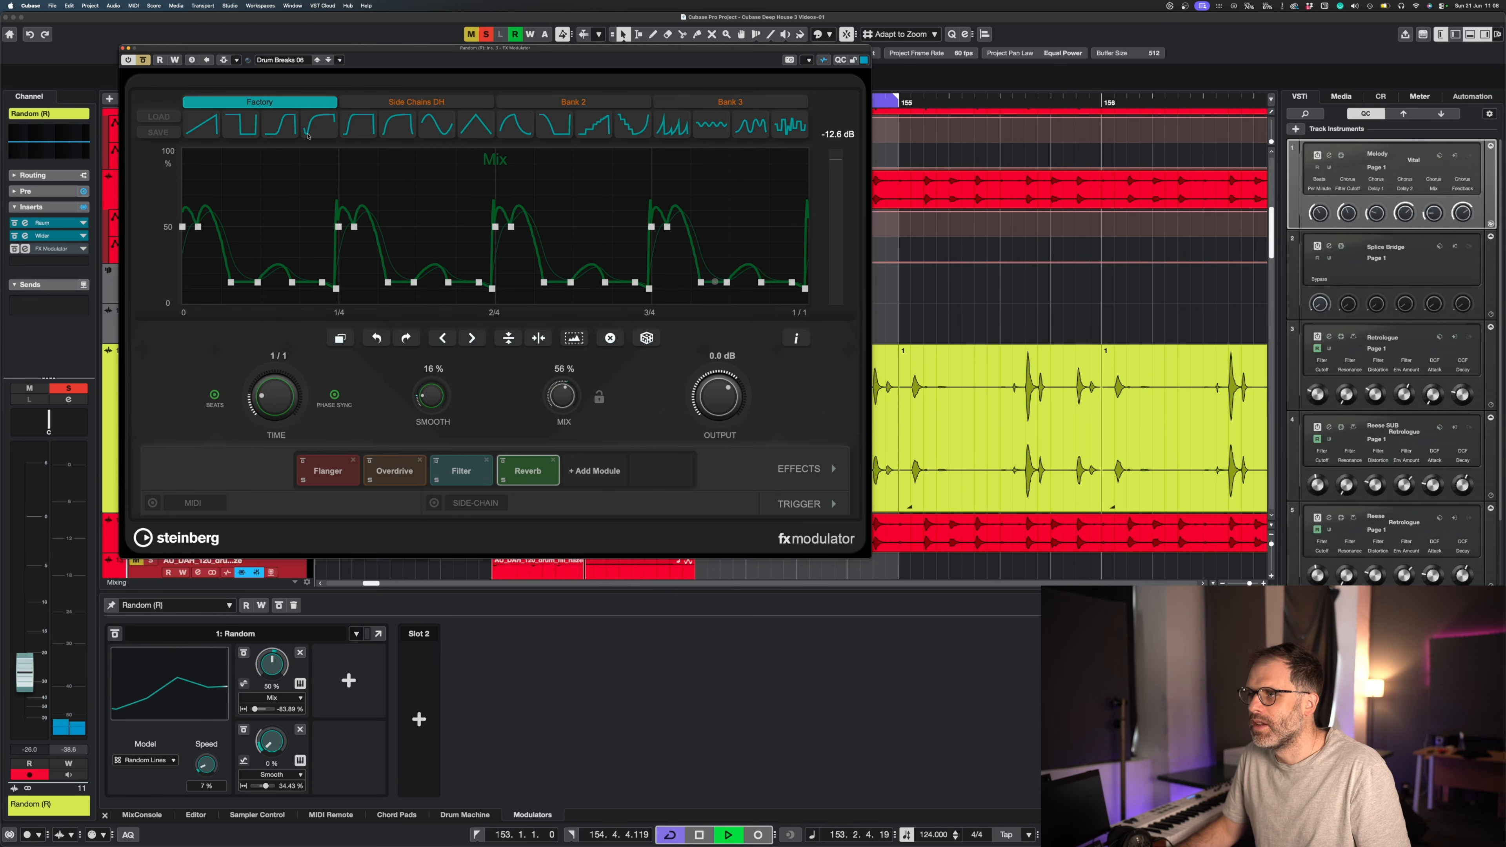
key("space")
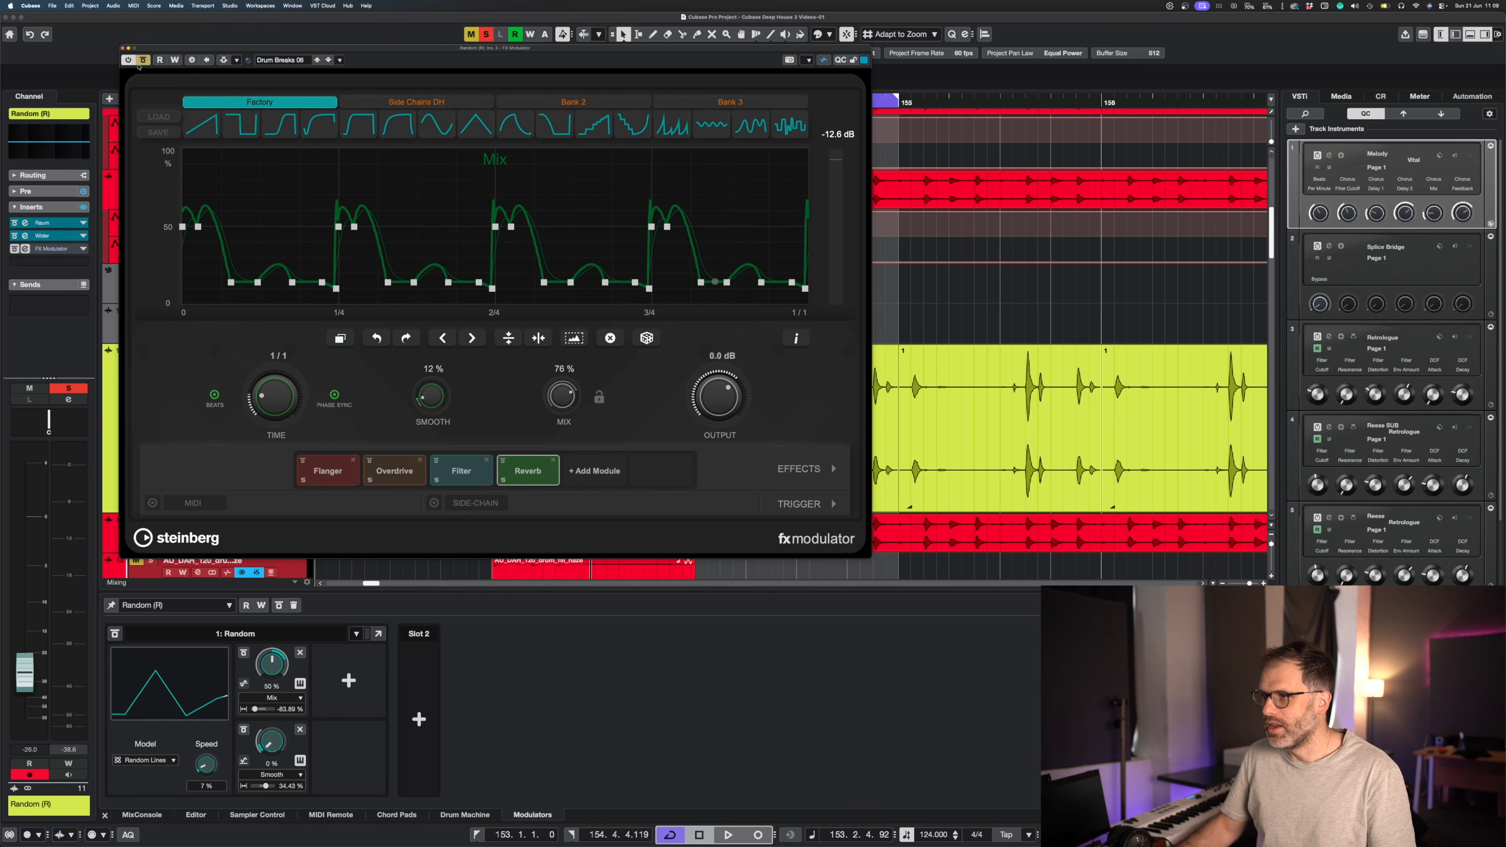
Close the FX Modulator editor to return to the Random (R) track in the project view.
left_click(122, 48)
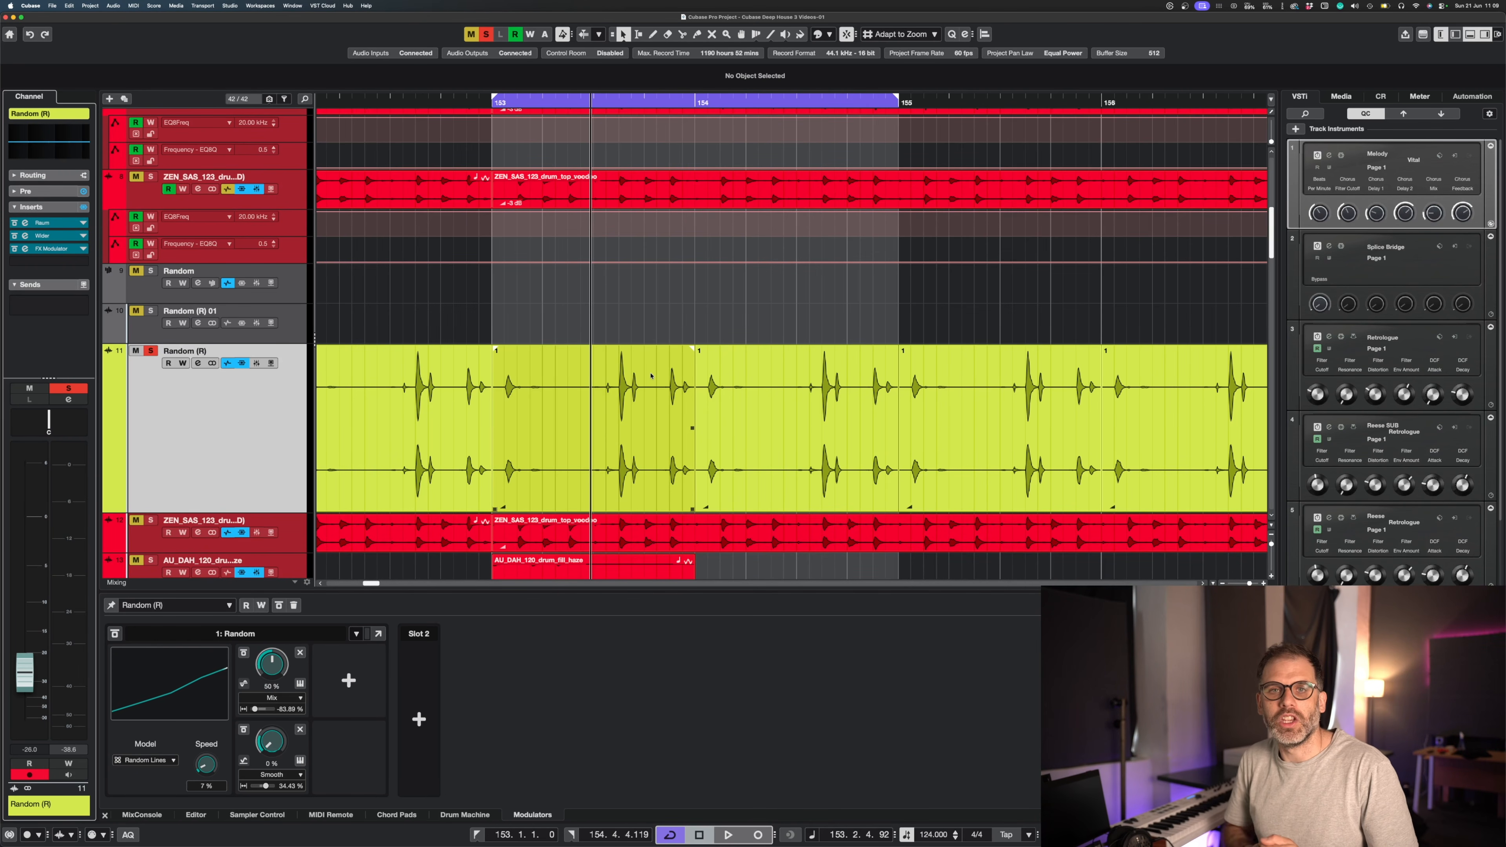
left_click(641, 420)
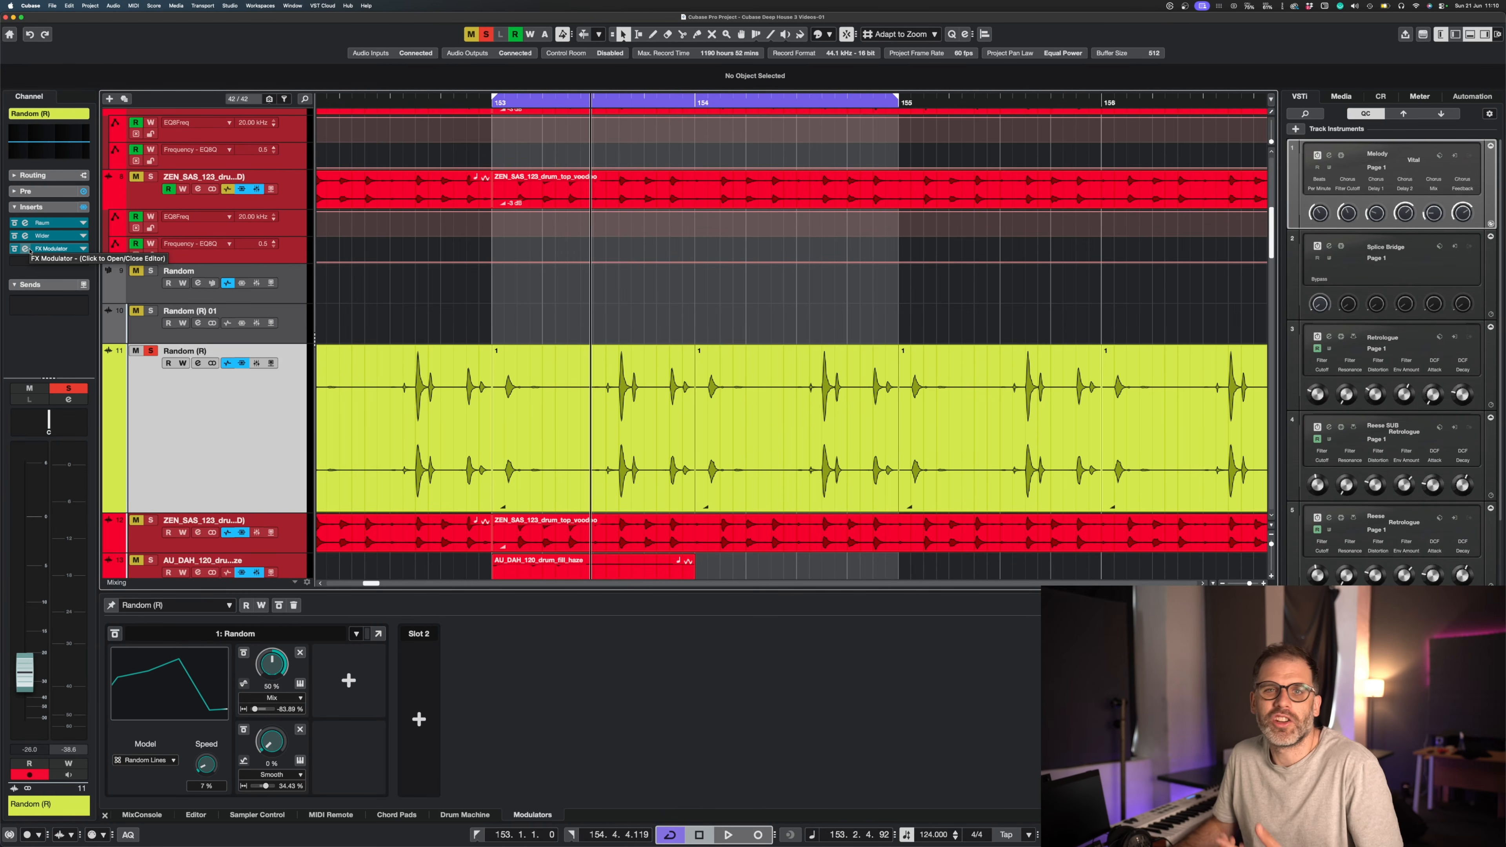
Examine the effect modules that can be added to the Random (R) track's FX Modulator without adding one, and close its editor.
left_click(26, 249)
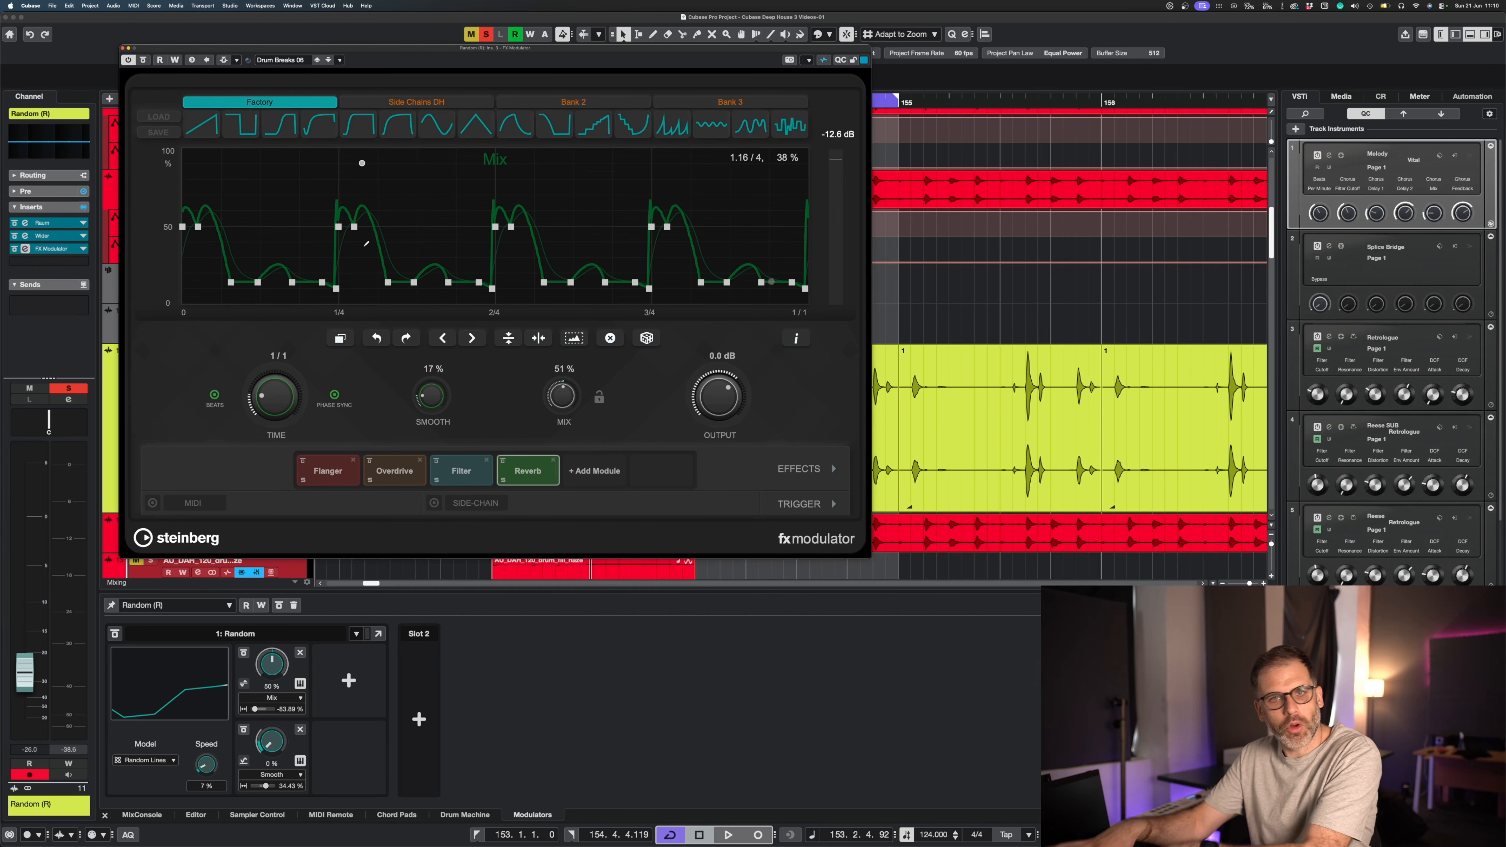
left_click(594, 471)
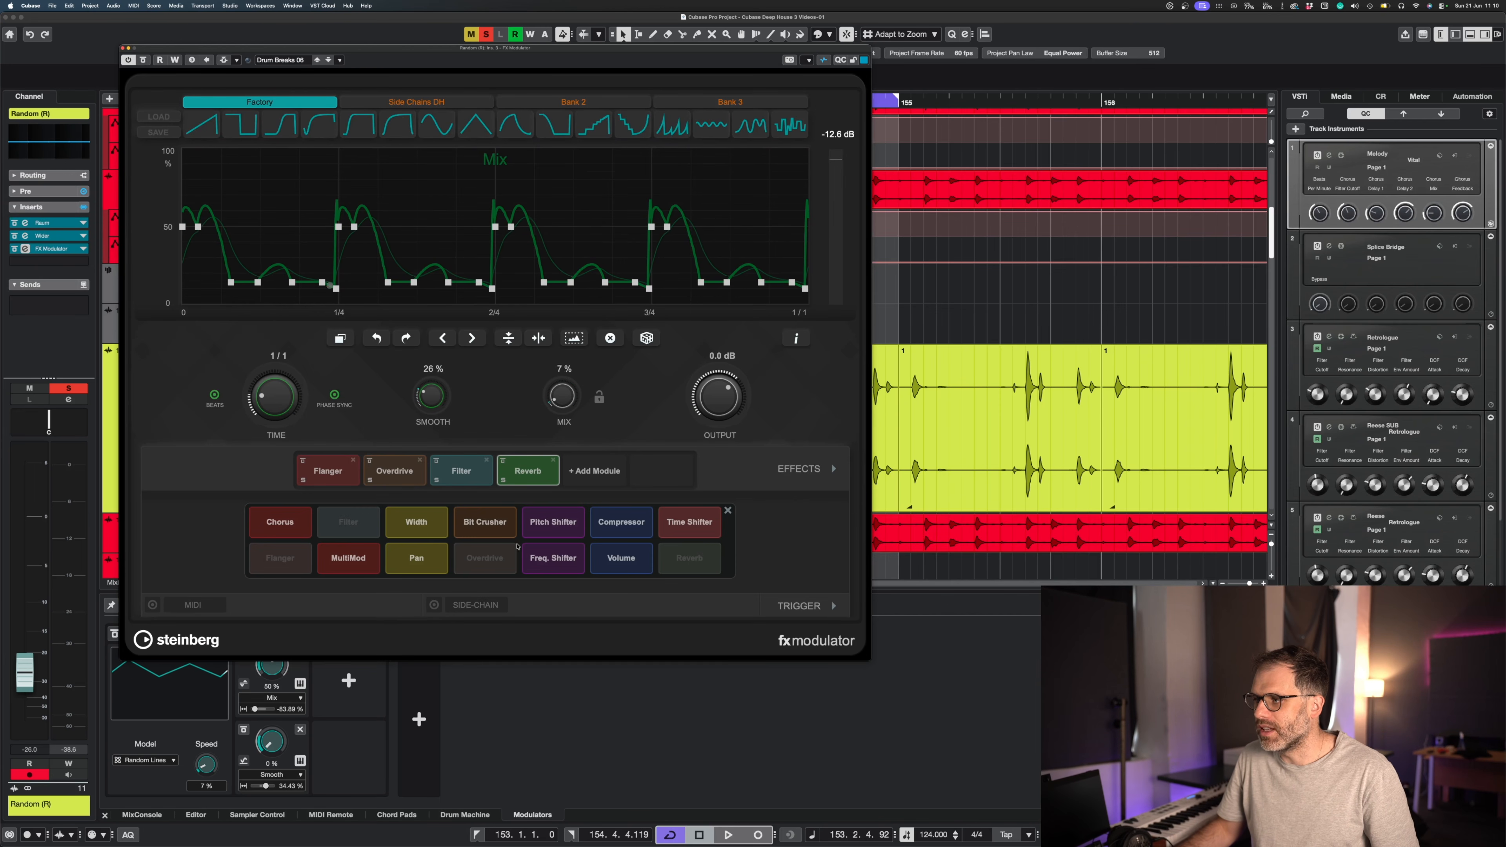
left_click(728, 510)
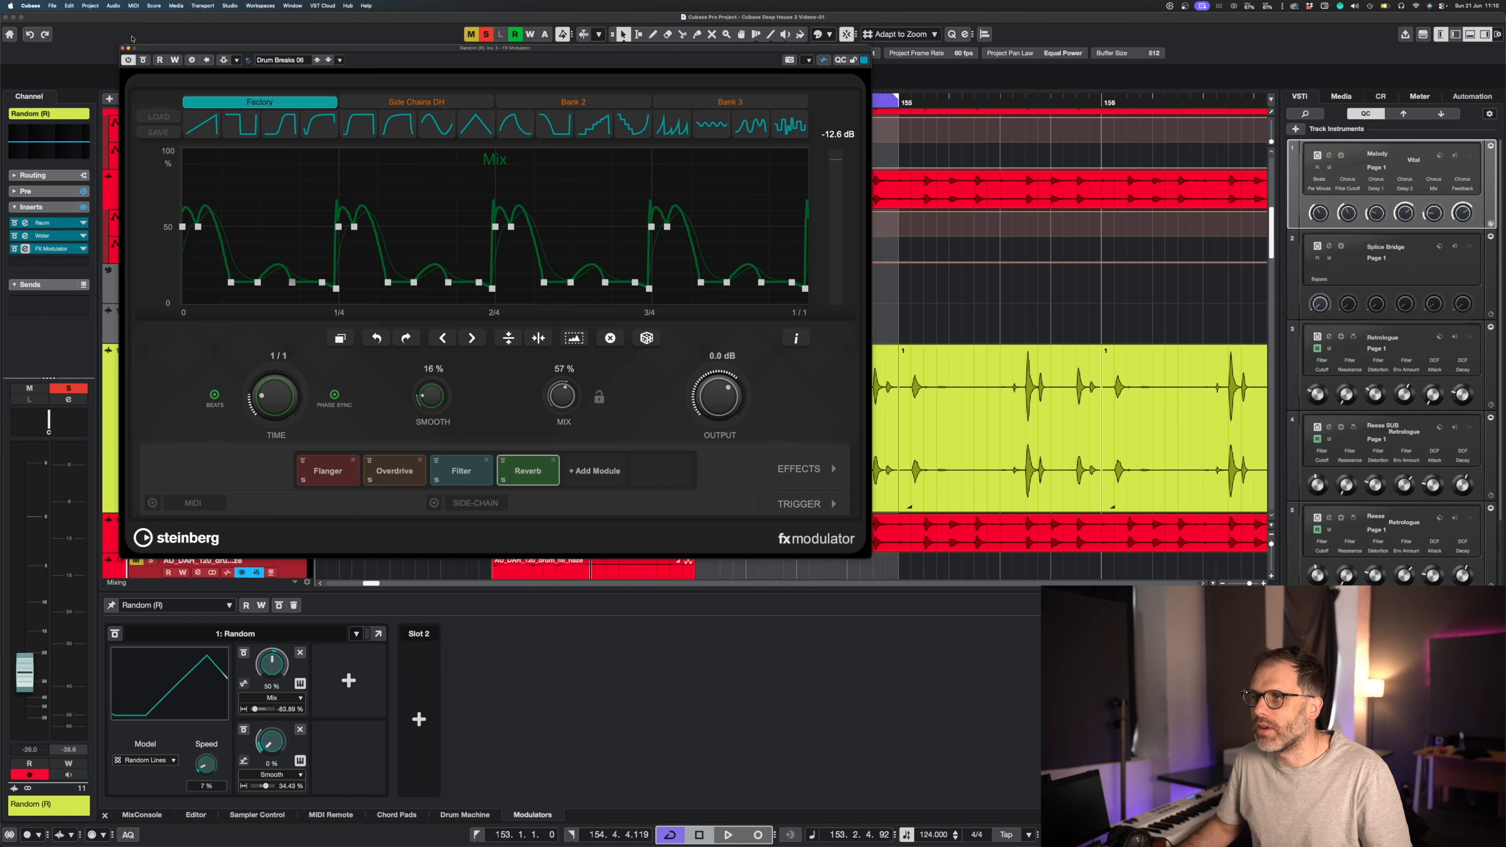
left_click(122, 48)
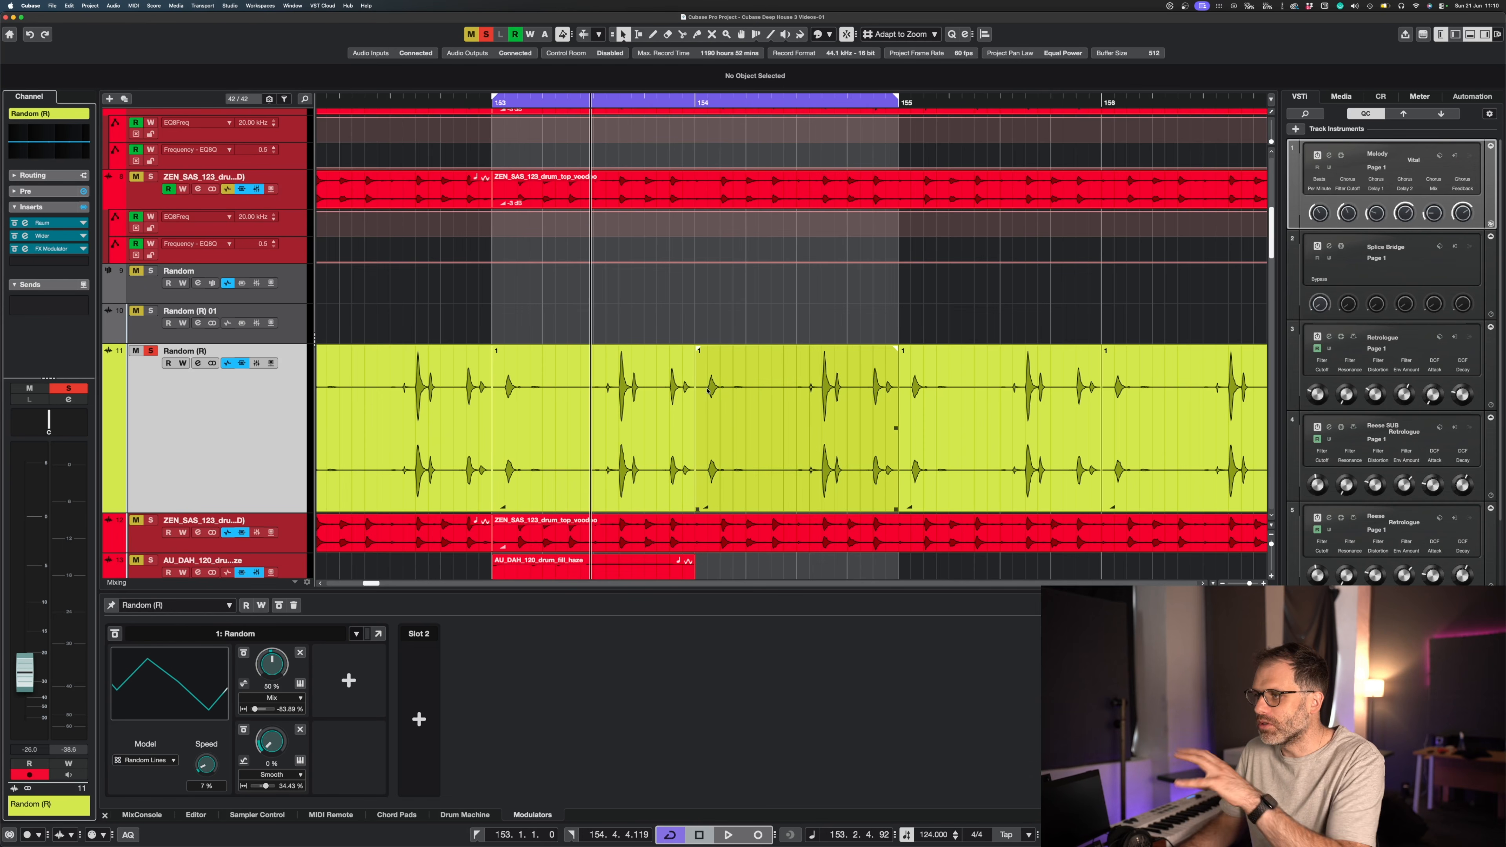